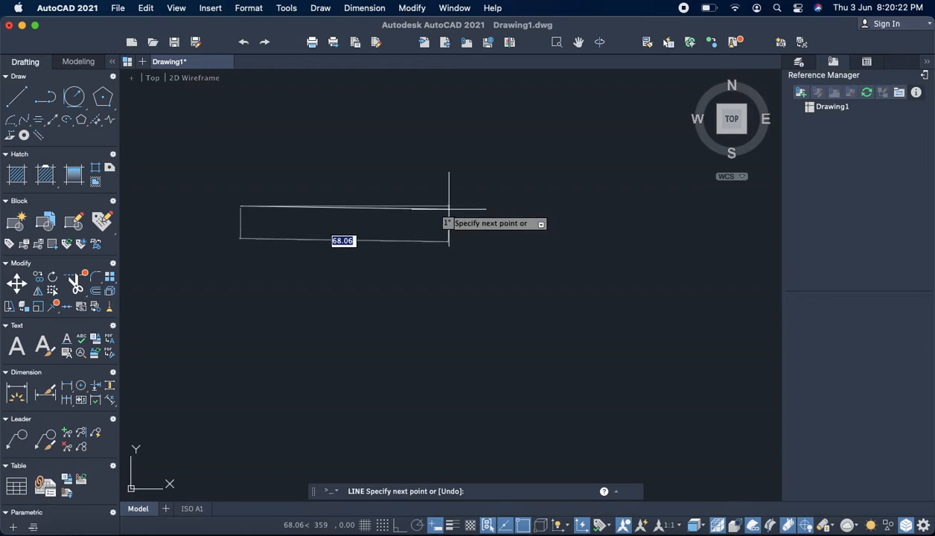
Step: Finish the nearly horizontal line at about 84 units long and test selecting it singly and with a selection window
click(499, 204)
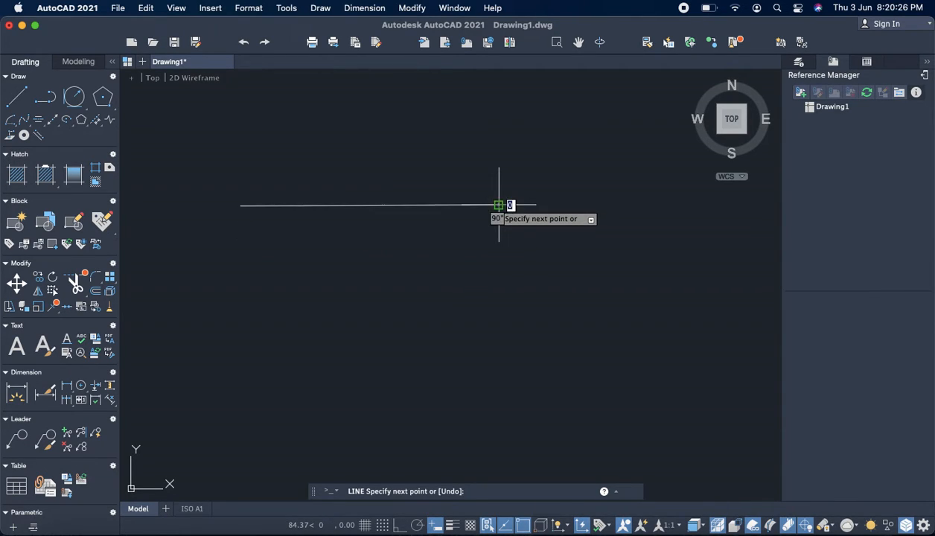
key(Escape)
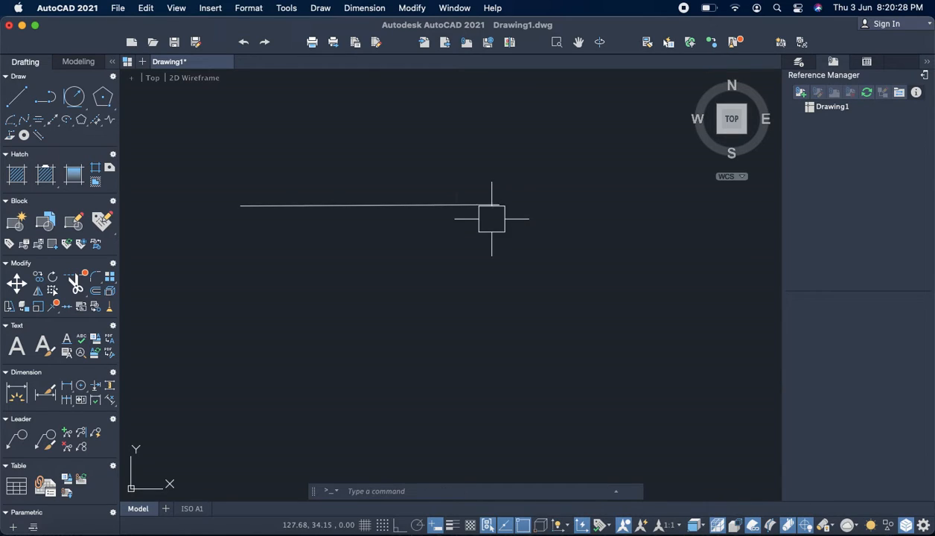
click(443, 205)
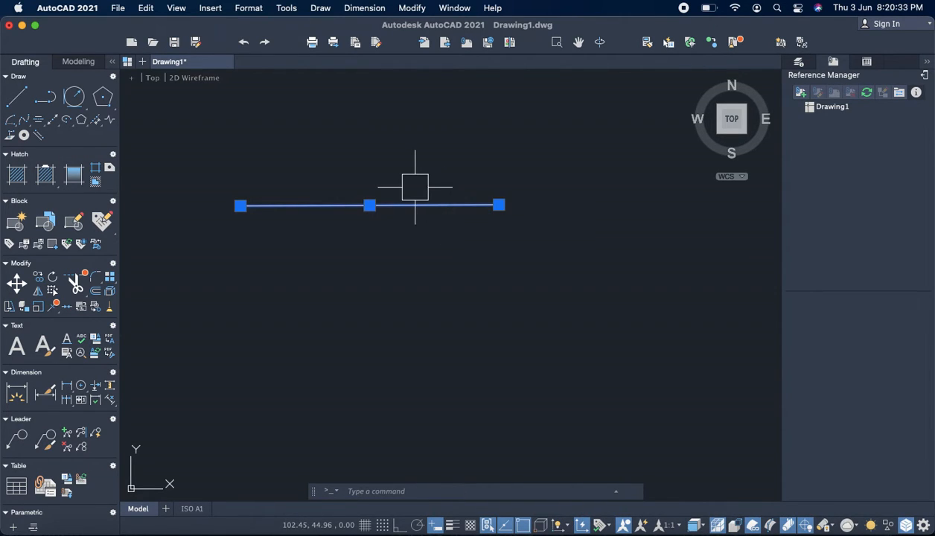
key(Escape)
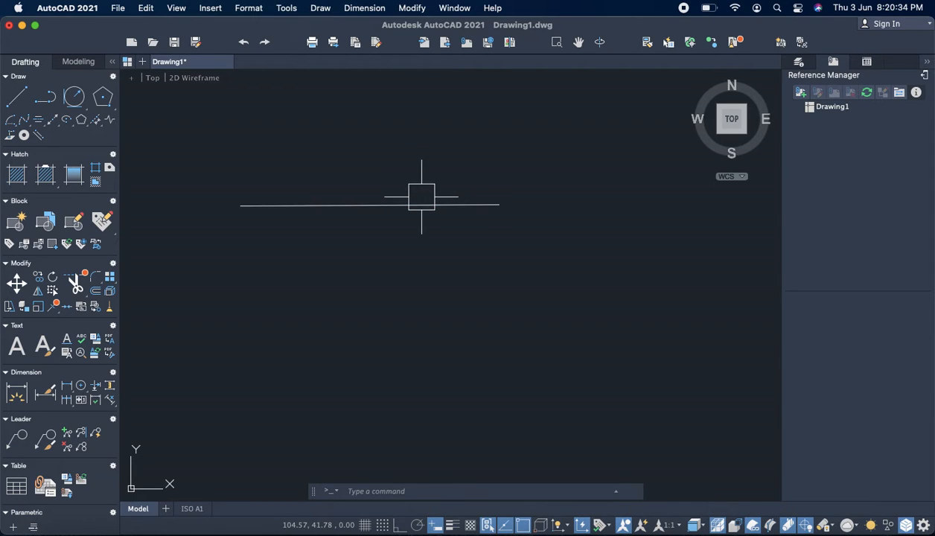
mouse_move(196, 123)
mouse_down()
mouse_move(196, 171)
mouse_move(358, 289)
mouse_move(573, 195)
mouse_up()
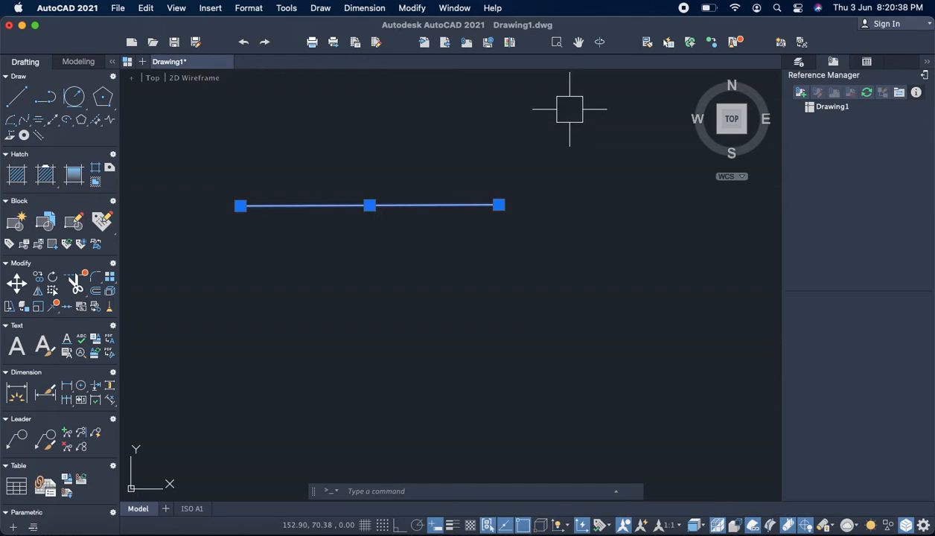
key(Escape)
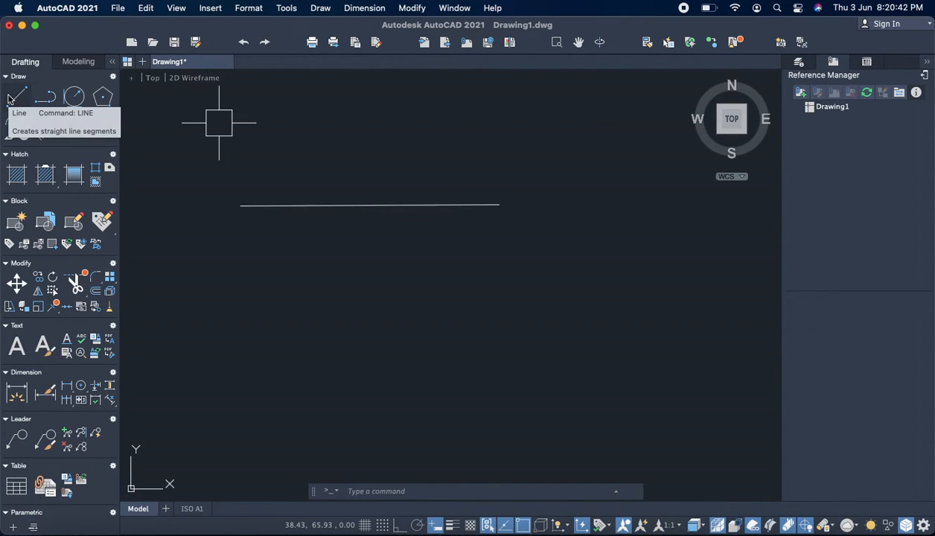
Step: Draw an open zigzag polyline with five segments below the horizontal line
click(45, 99)
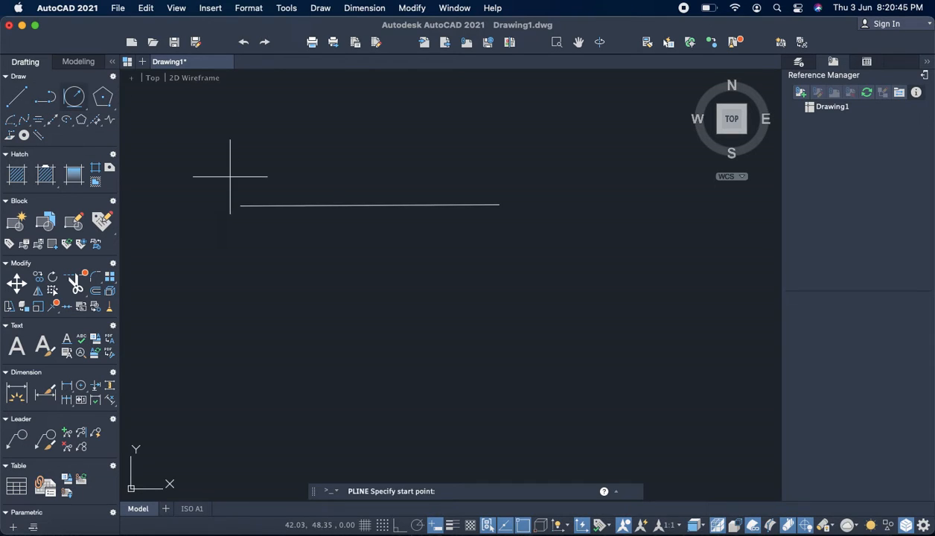
click(303, 331)
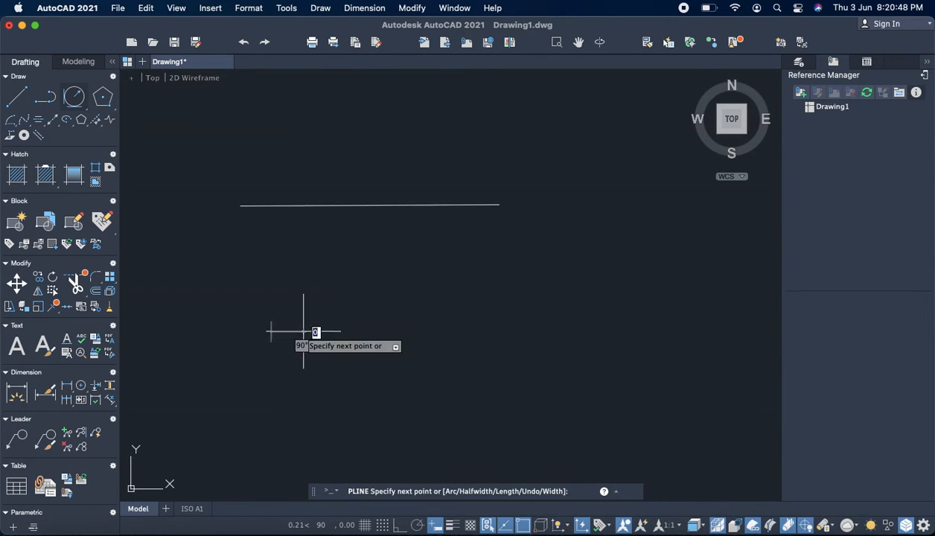
click(405, 246)
click(483, 322)
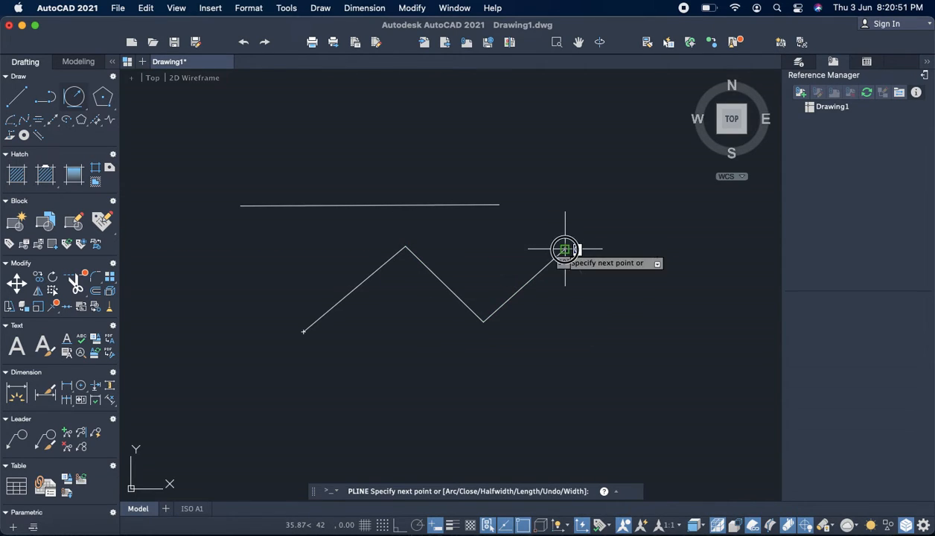
click(565, 248)
click(631, 322)
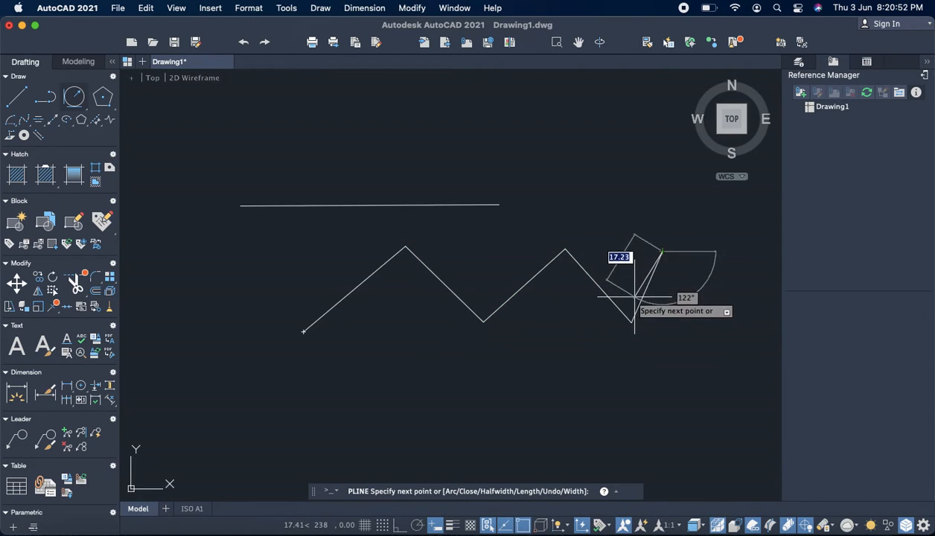
click(663, 278)
key(Return)
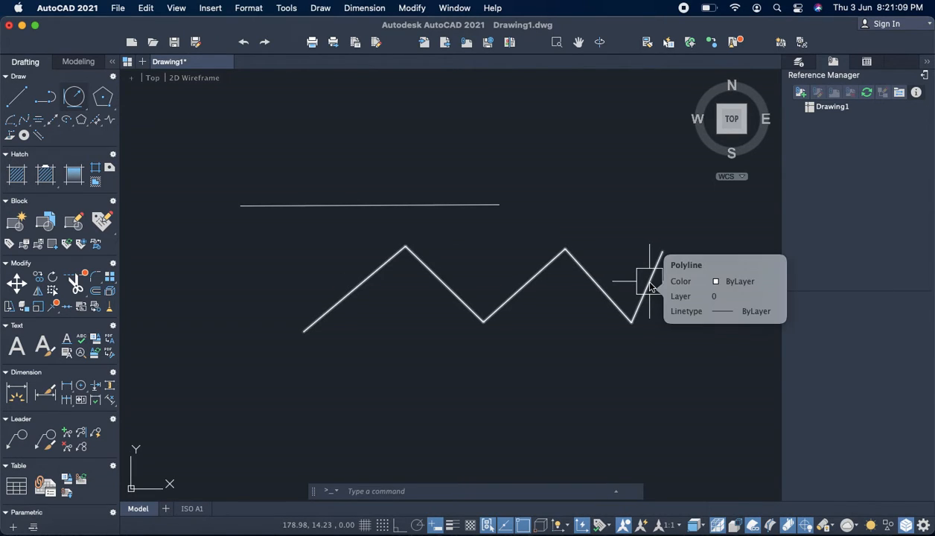
Step: Select the zigzag polyline and the straight line together and individually to compare their grips, clearing the selection after each check
click(432, 281)
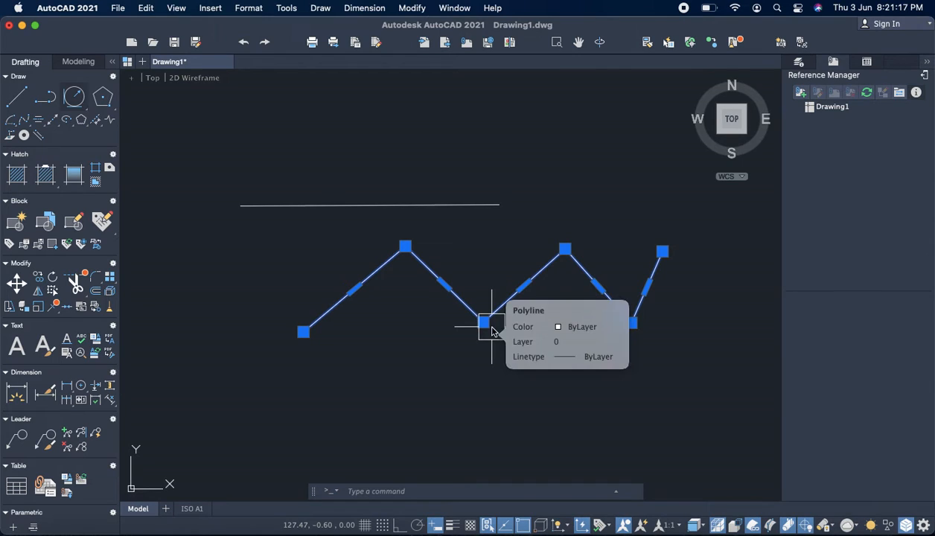
click(375, 205)
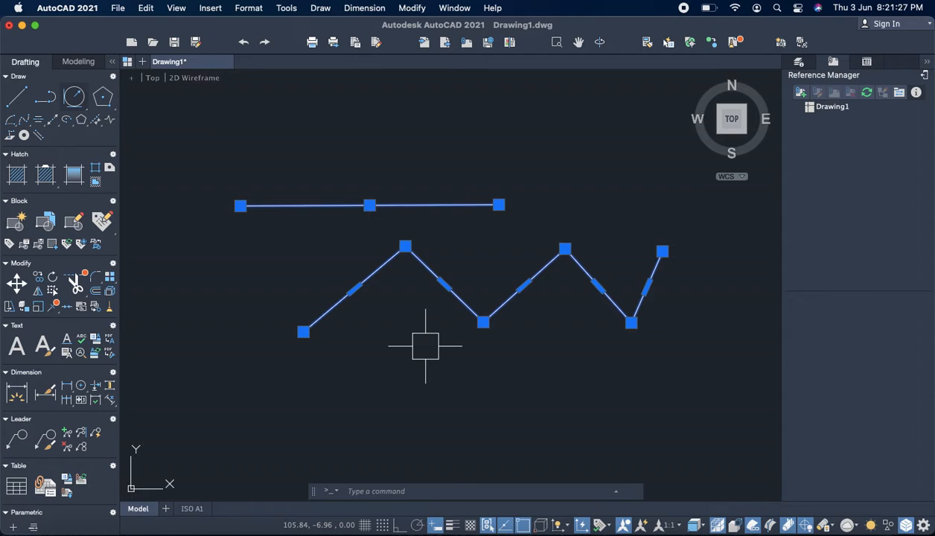
key(Escape)
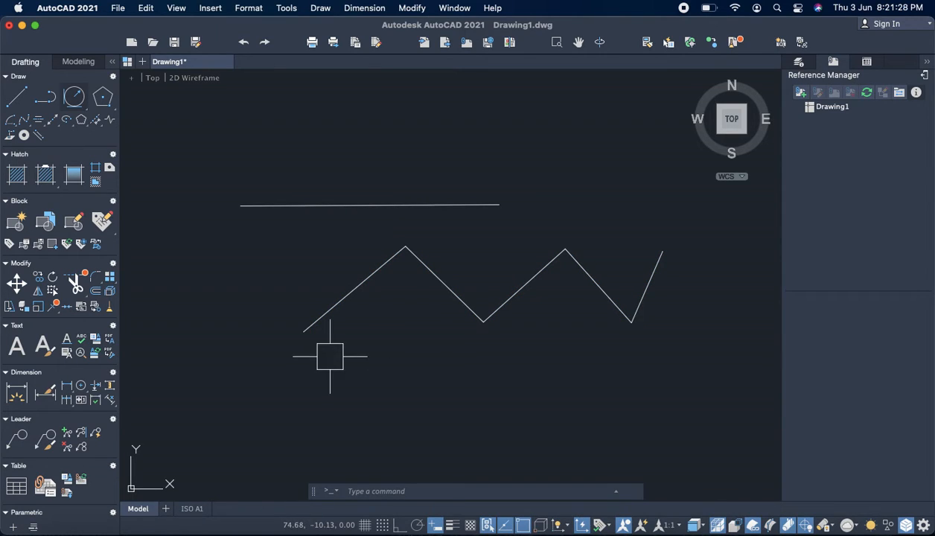
click(470, 311)
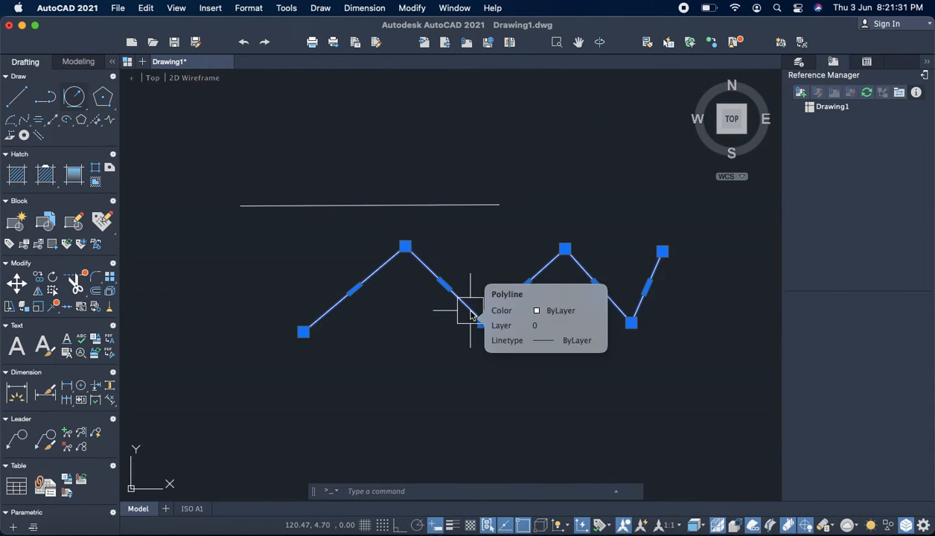
key(Escape)
click(415, 205)
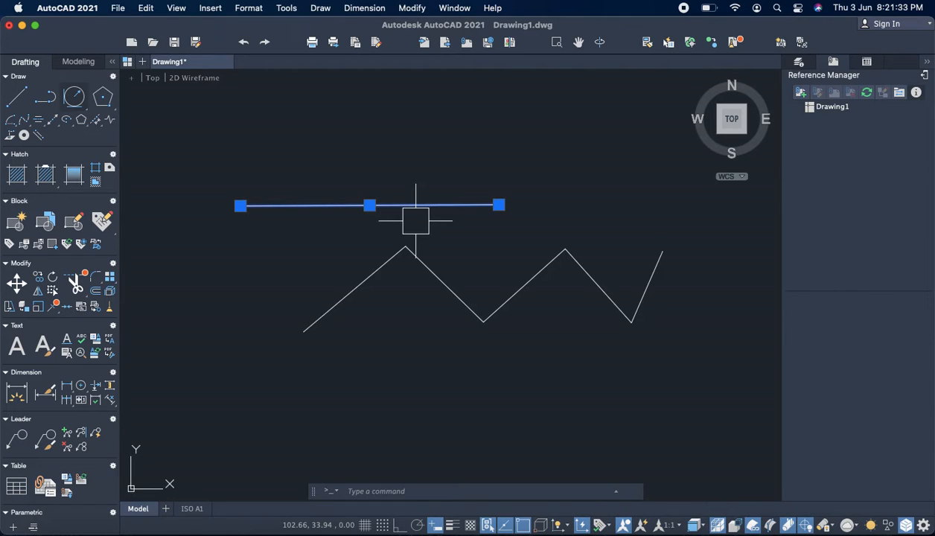
key(Escape)
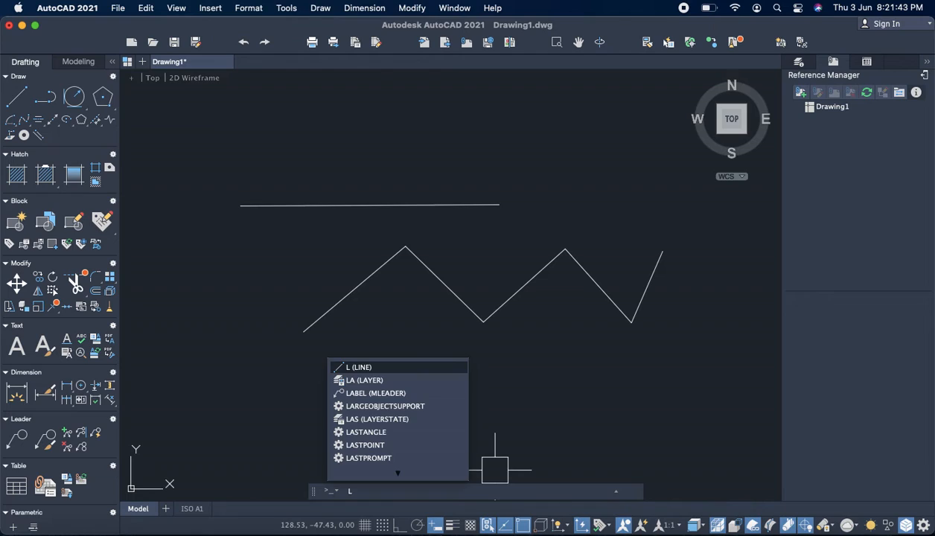
Step: Draw three connected line segments below the zigzag, ending the last one on the first segment to form a triangle
click(363, 366)
click(363, 366)
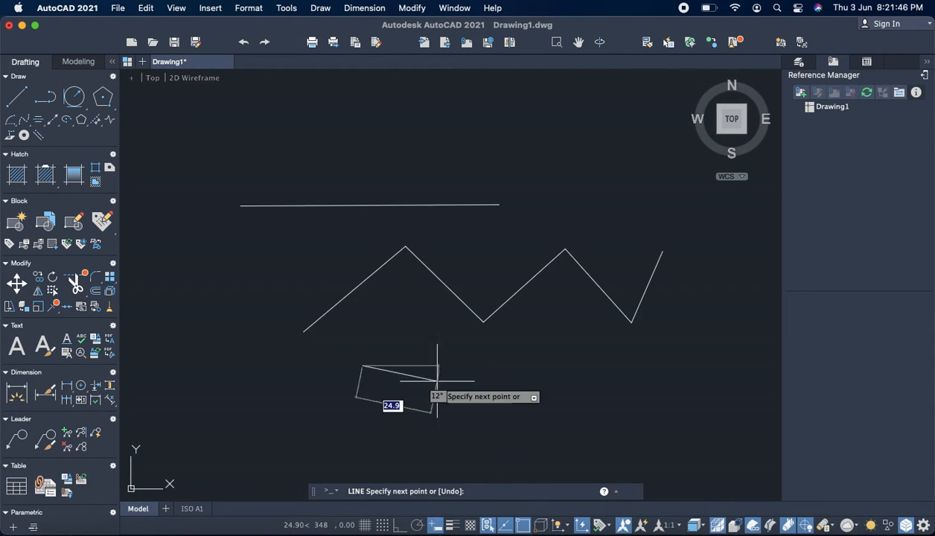
click(505, 365)
click(469, 418)
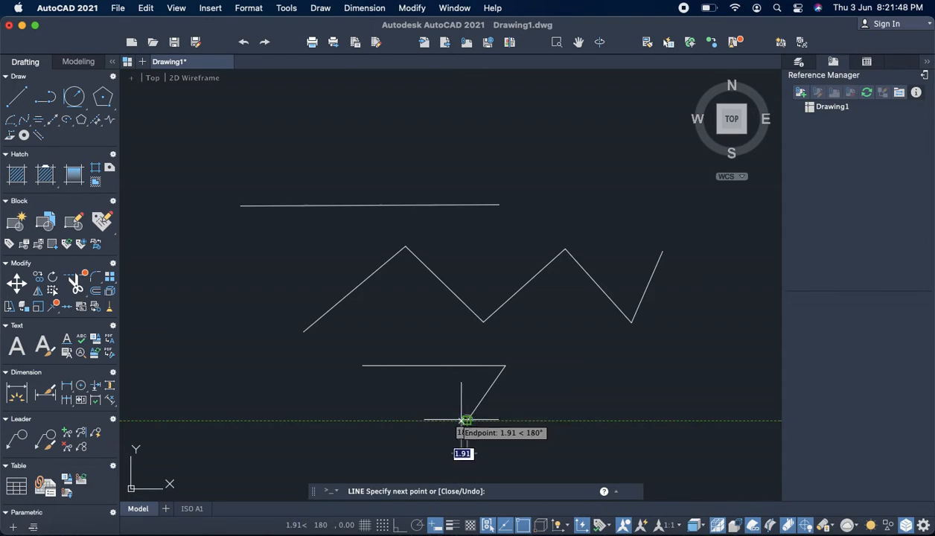
click(394, 366)
key(Return)
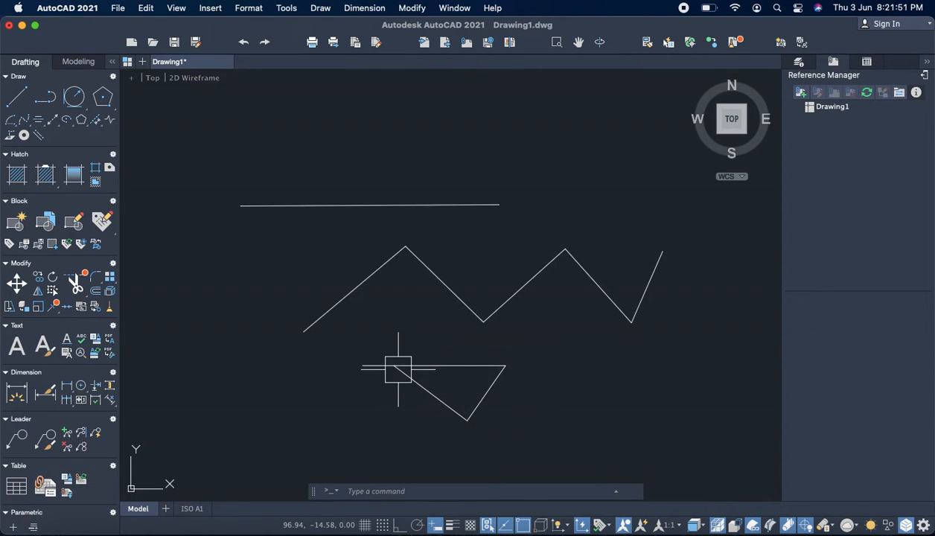
Step: Compare how the triangle's separate line segments and the zigzag polyline are selected, picking each triangle side individually
click(378, 371)
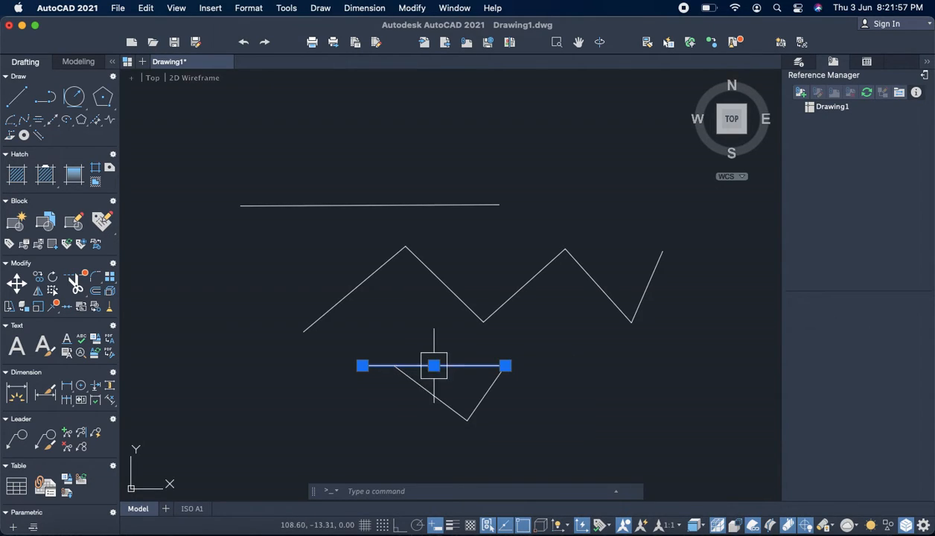
key(Escape)
click(460, 300)
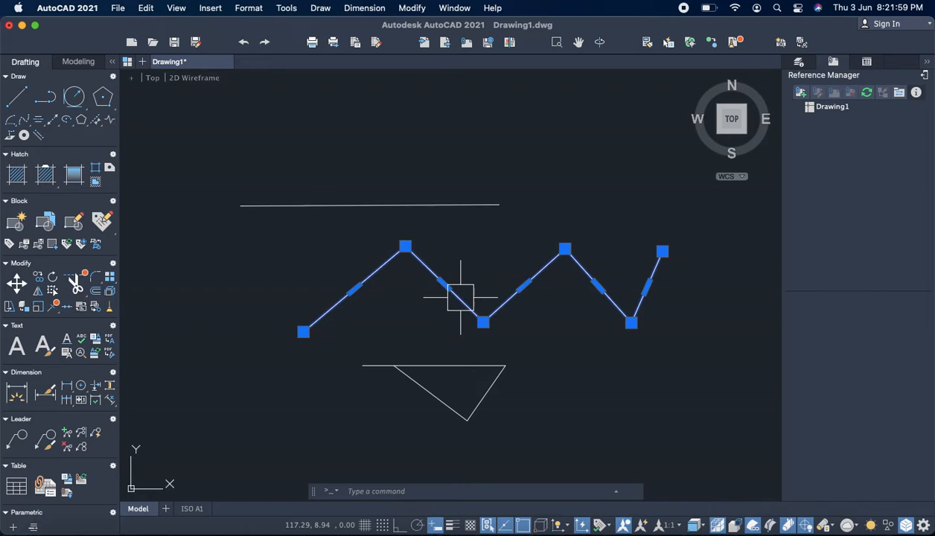
key(Escape)
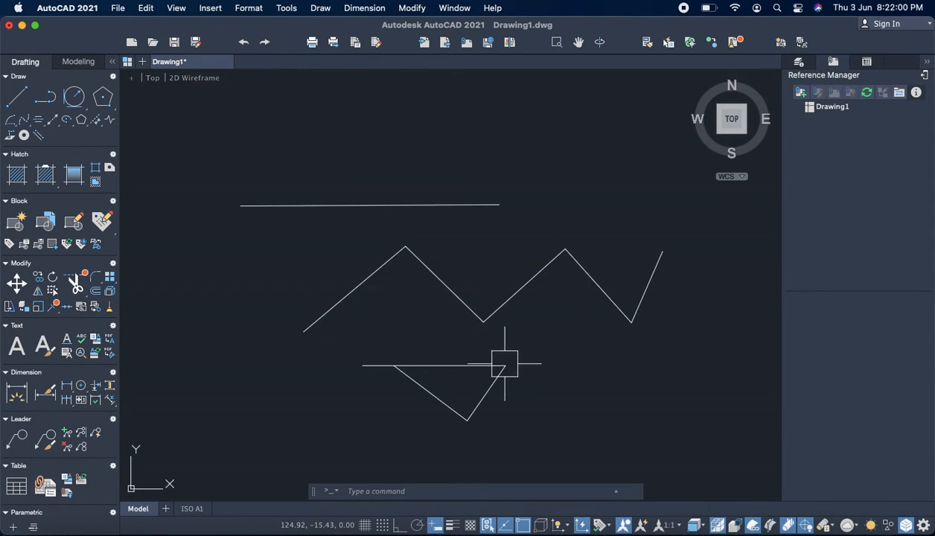
click(374, 365)
click(434, 391)
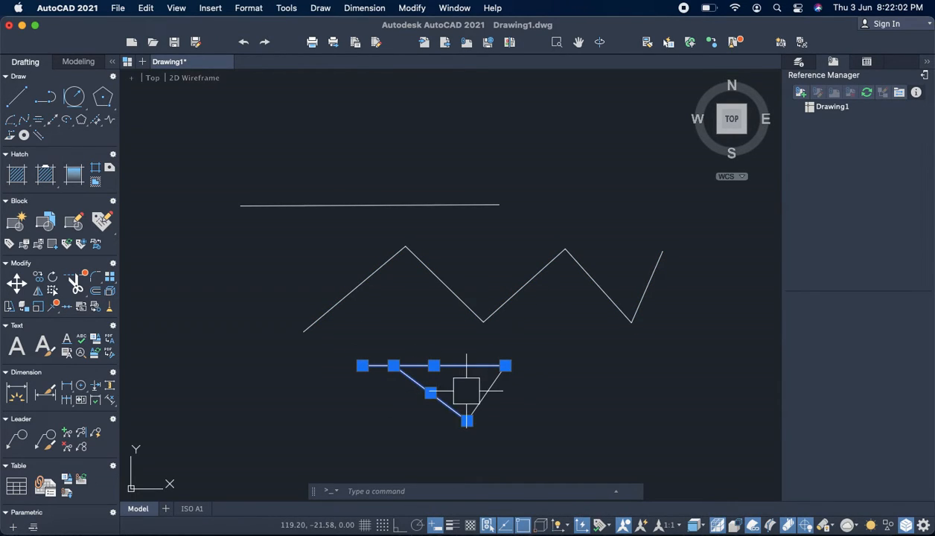
click(482, 391)
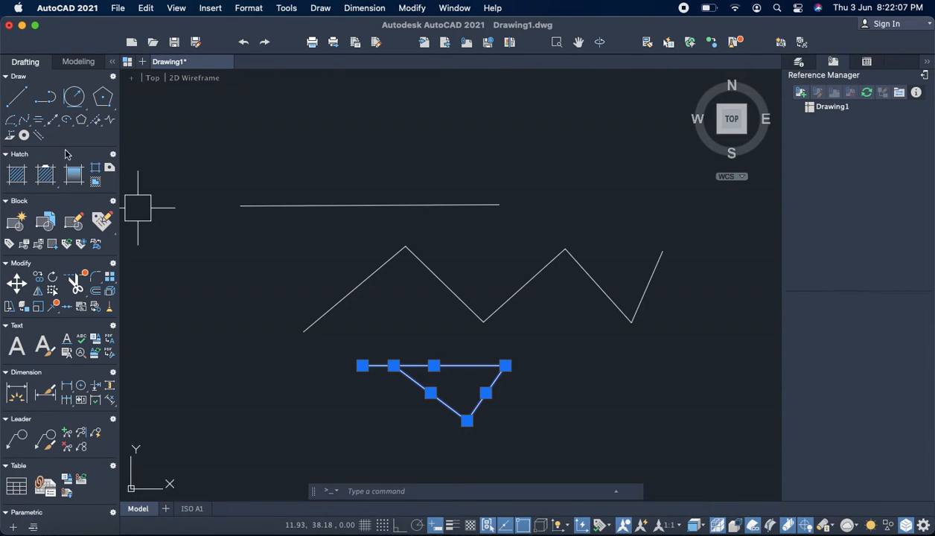
click(74, 102)
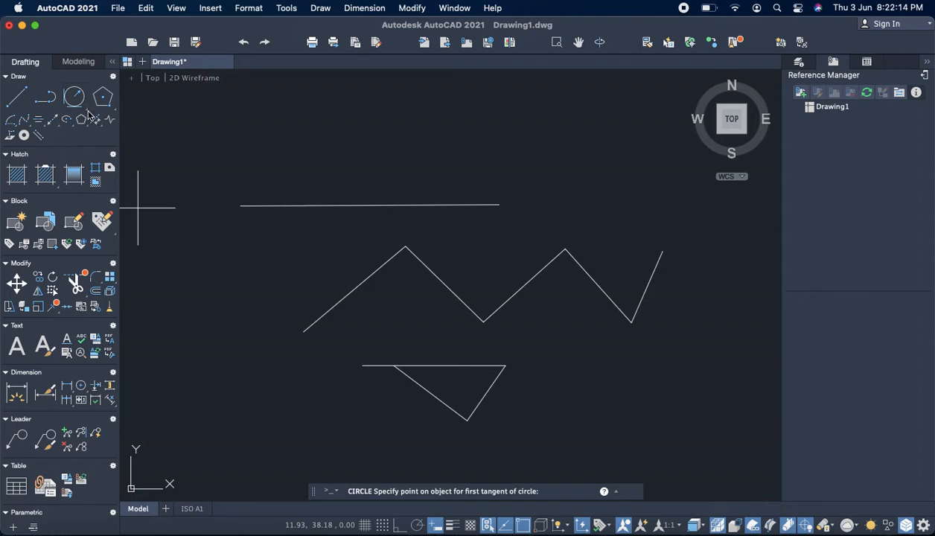
click(84, 109)
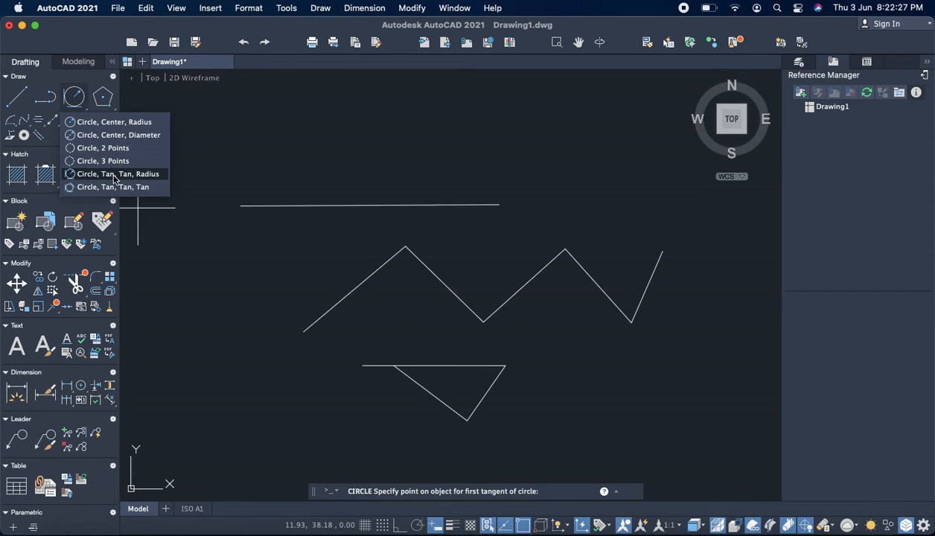
click(165, 191)
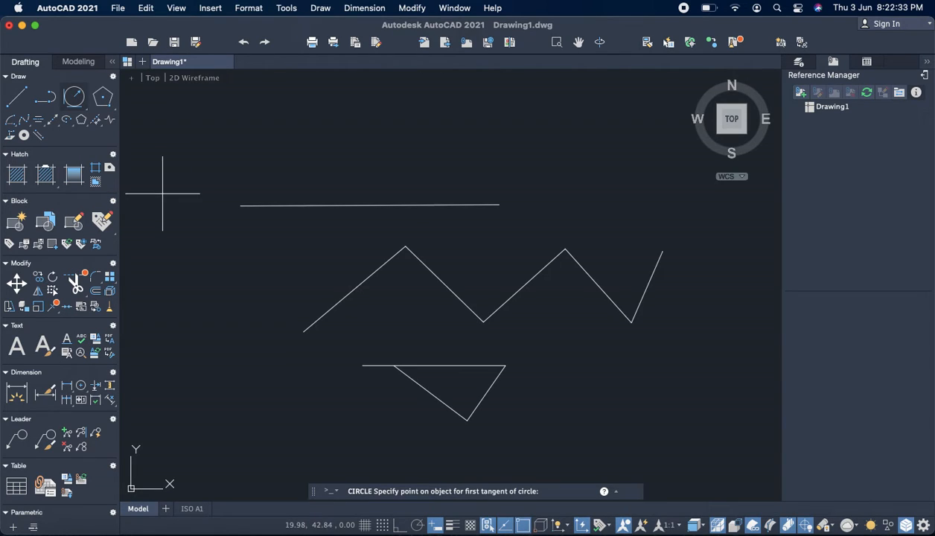
key(Escape)
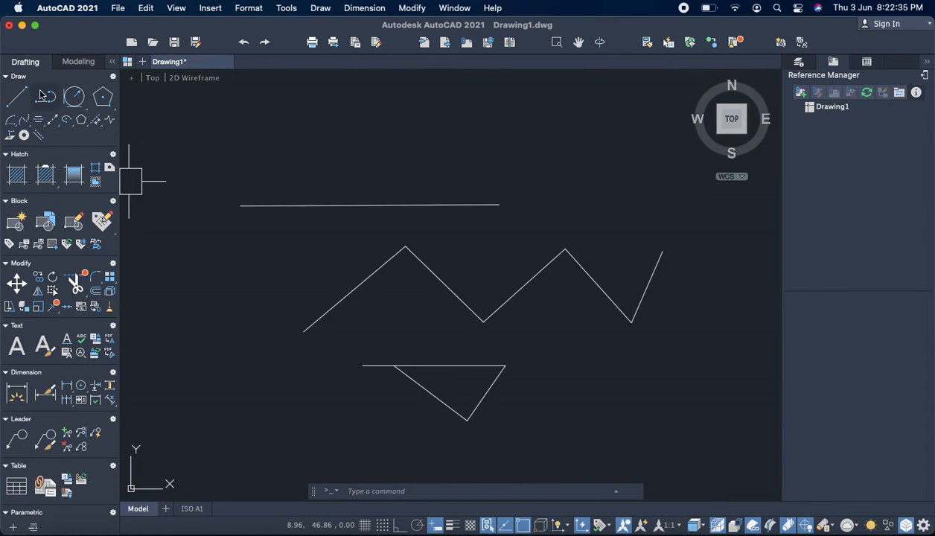
Step: Draw a circle by center and radius above the zigzag's last segment with a radius of 50, and select it
click(75, 101)
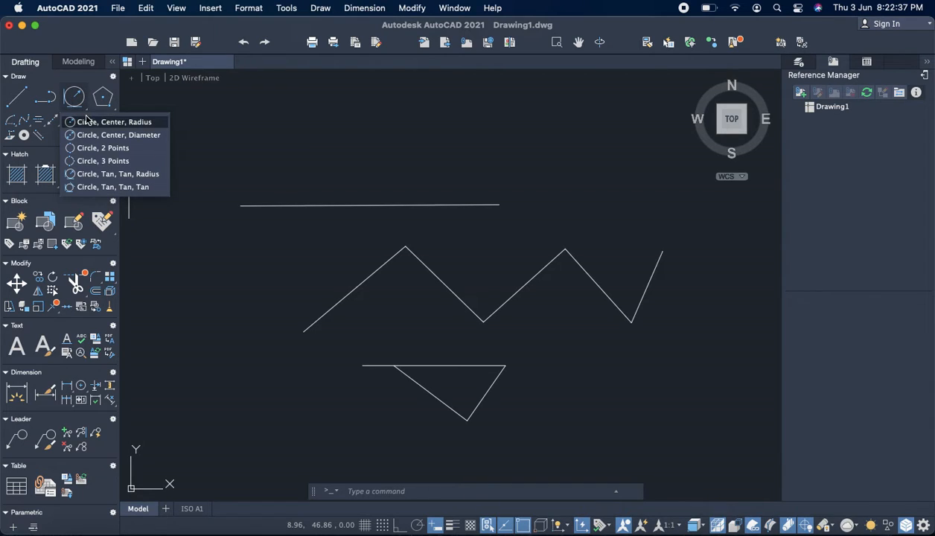
click(91, 127)
scroll(258, 270, down, 2)
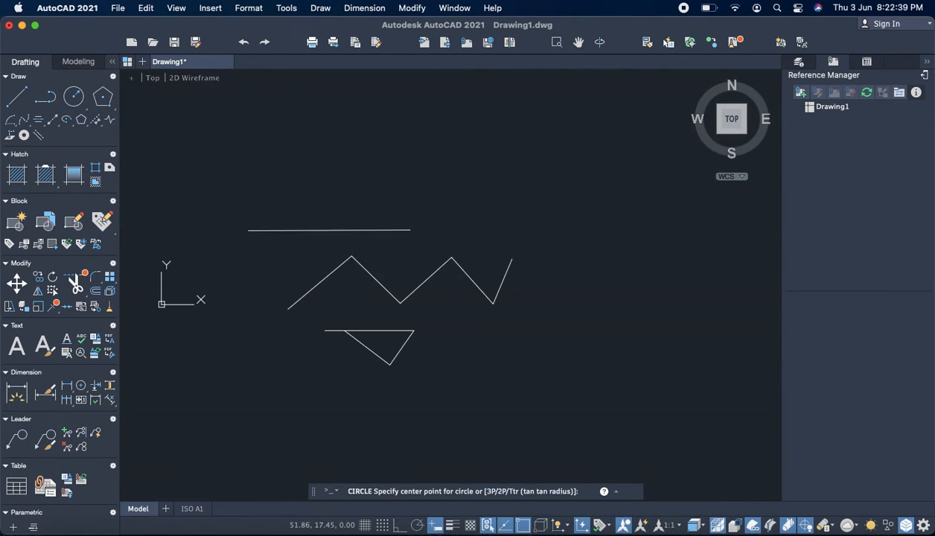
click(545, 187)
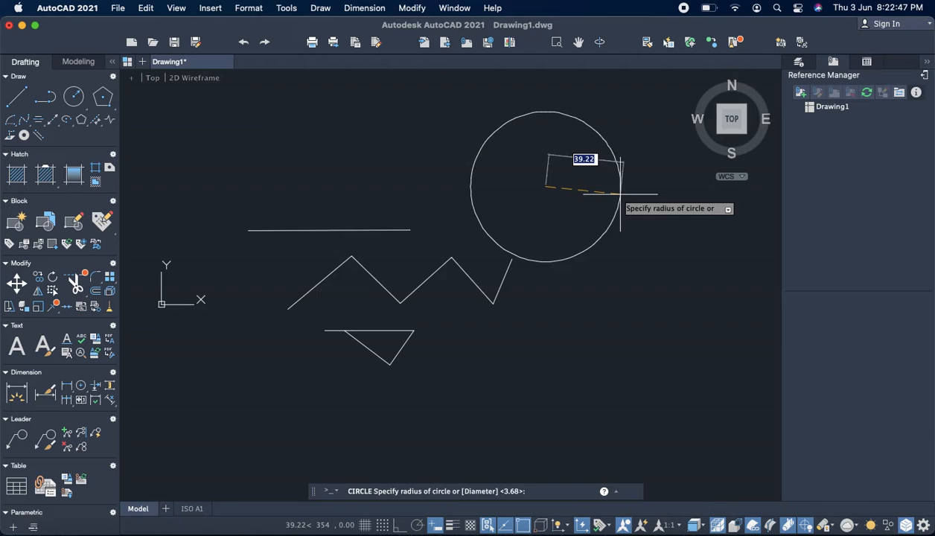
text(4)
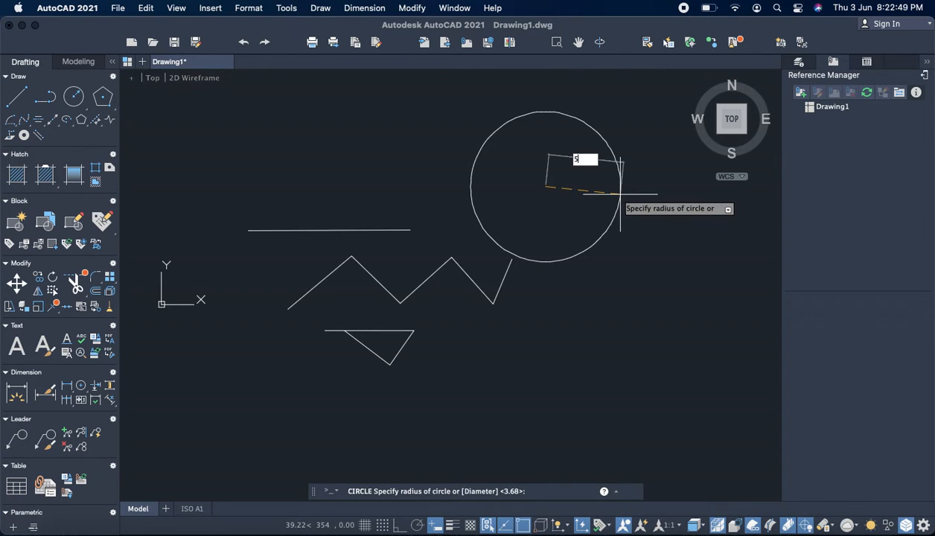
text(0)
key(Return)
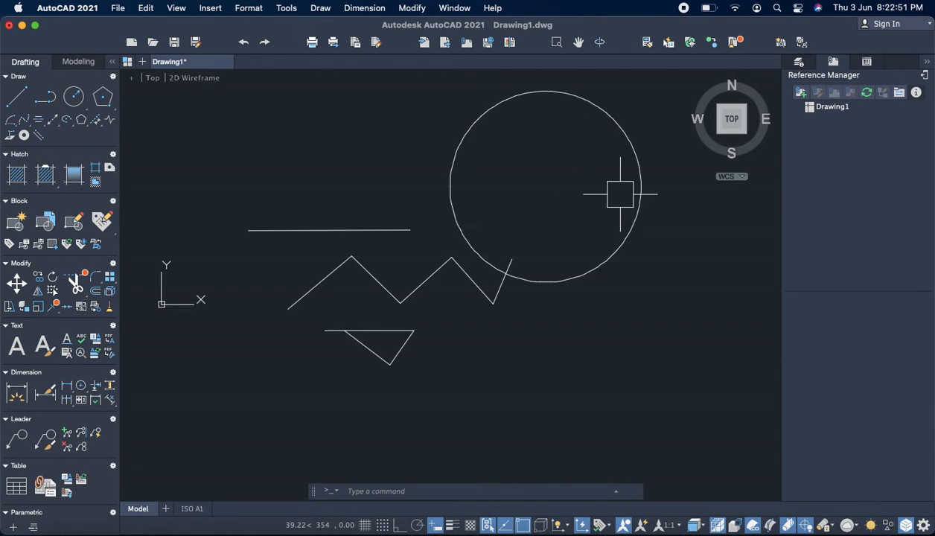
click(623, 249)
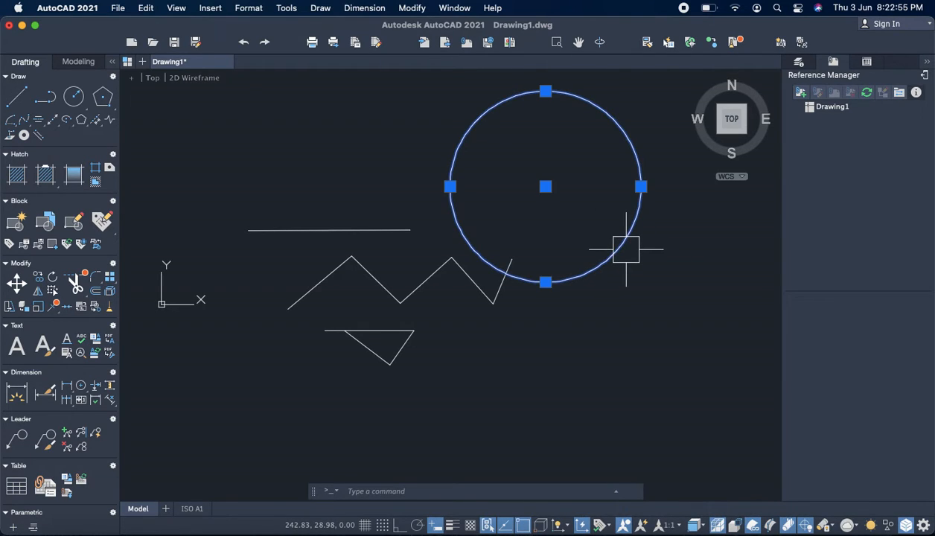
Step: Clear the selection and add a radius dimension to the large circle, placing its text just outside the right edge
key(Escape)
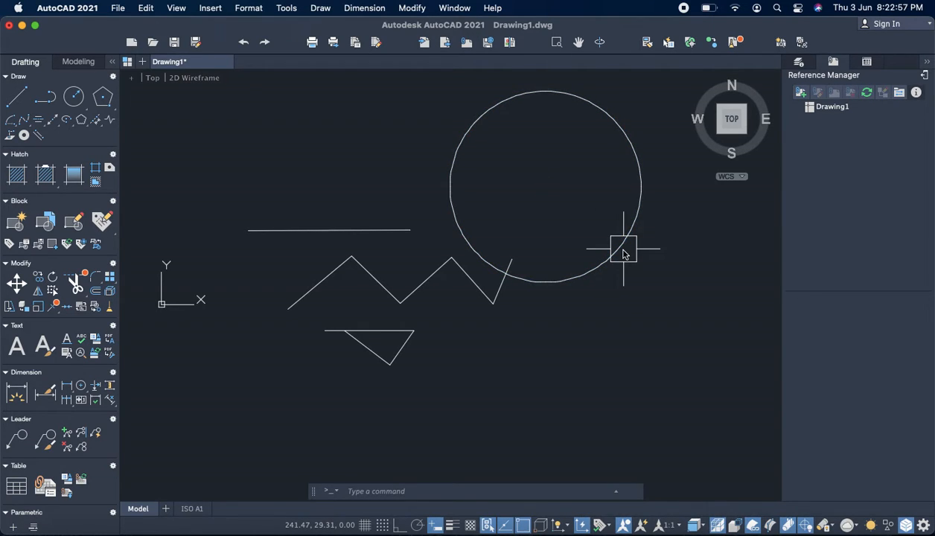
click(375, 9)
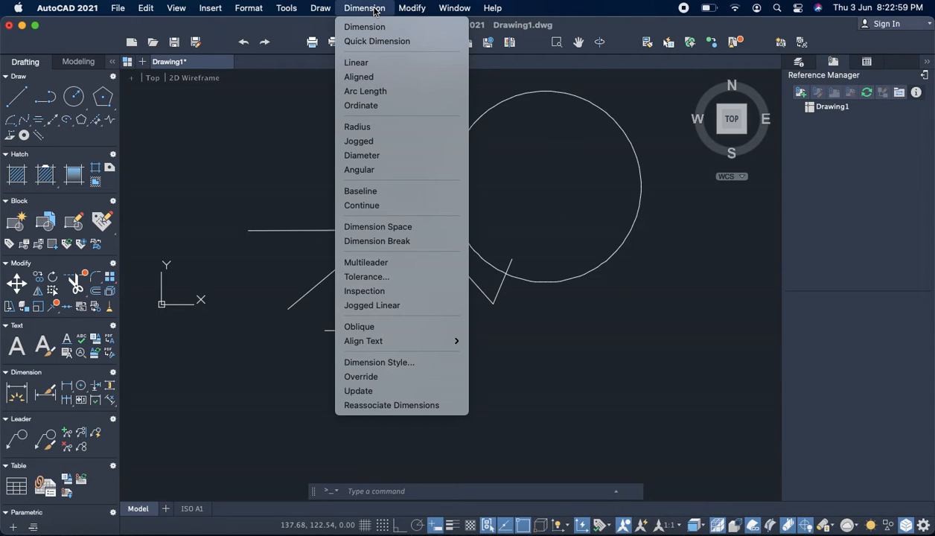
click(398, 126)
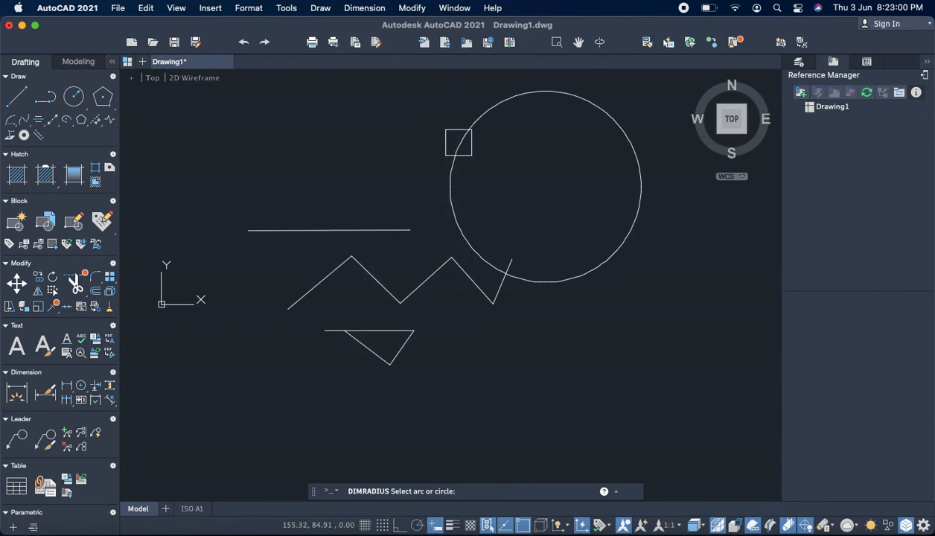
click(645, 202)
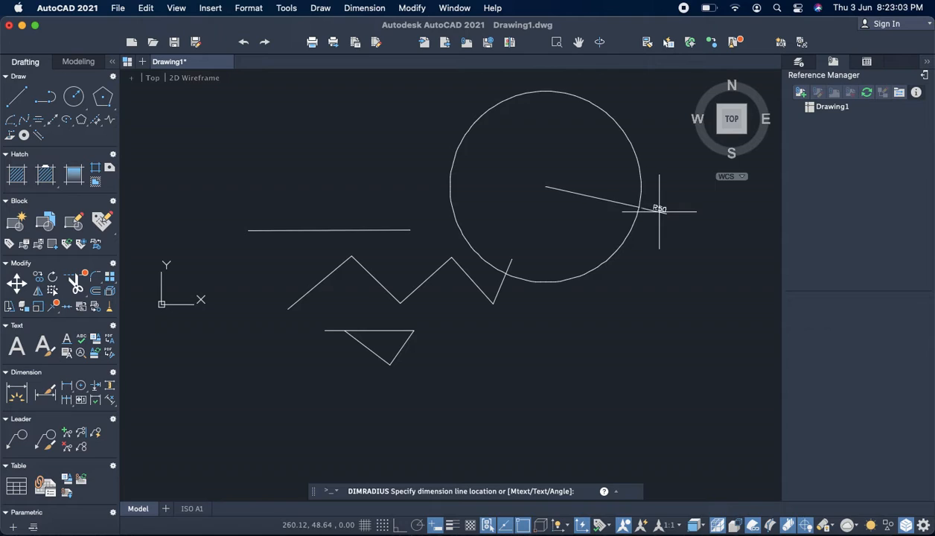
click(659, 210)
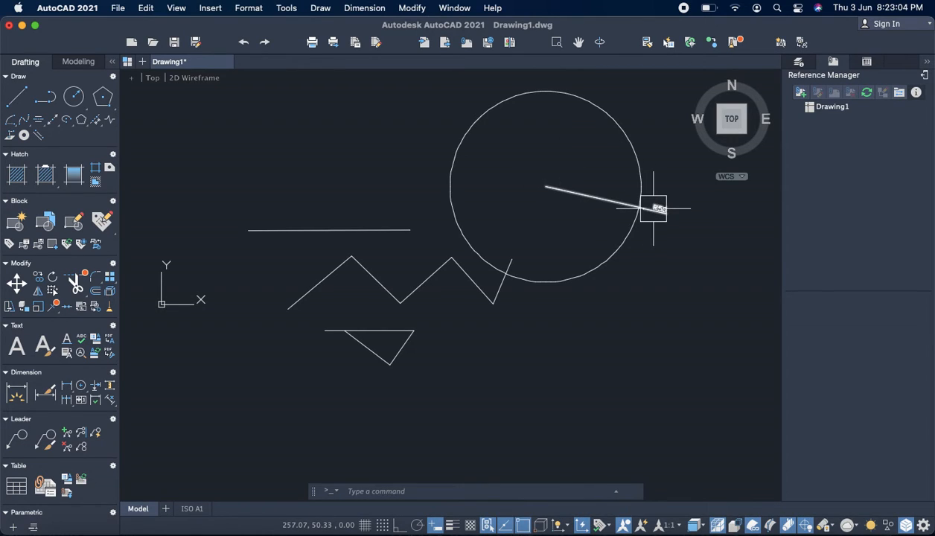
Step: Draw a circle by center and diameter to the right of the R50 circle, with a diameter of 50
scroll(673, 208, up, 3)
scroll(672, 208, down, 4)
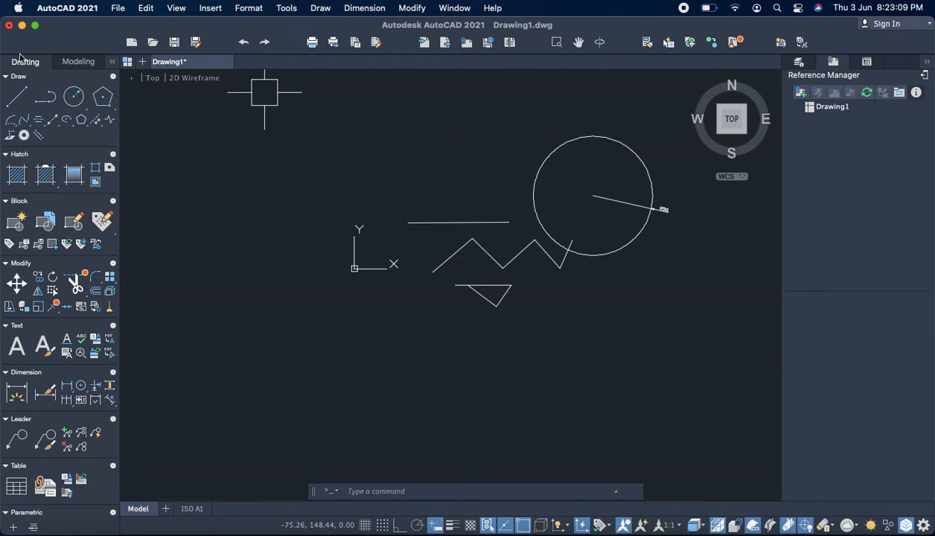
click(80, 103)
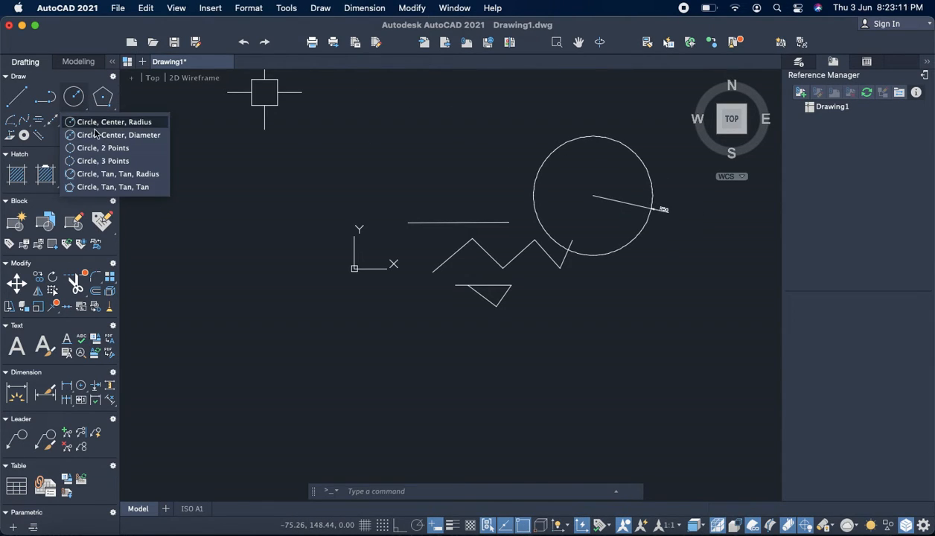
click(119, 141)
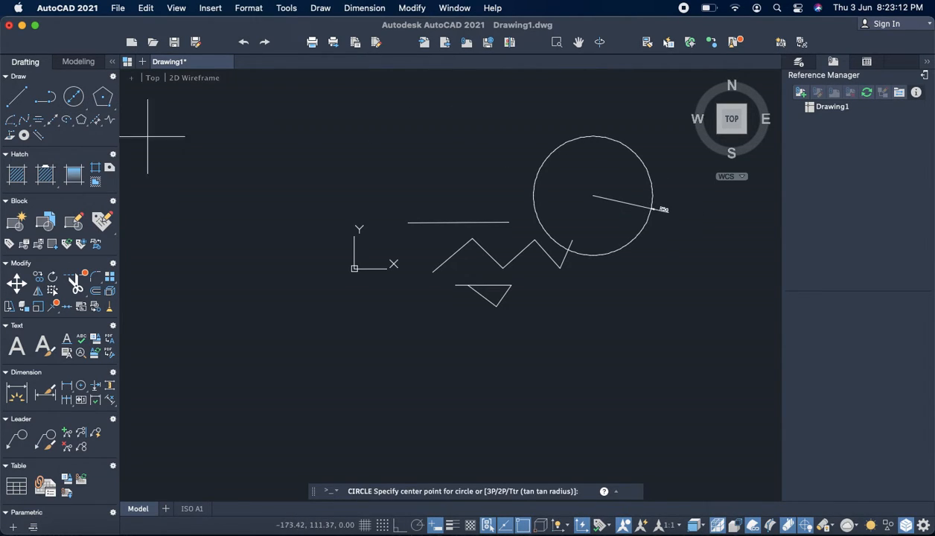
scroll(248, 215, down, 1)
scroll(681, 285, up, 2)
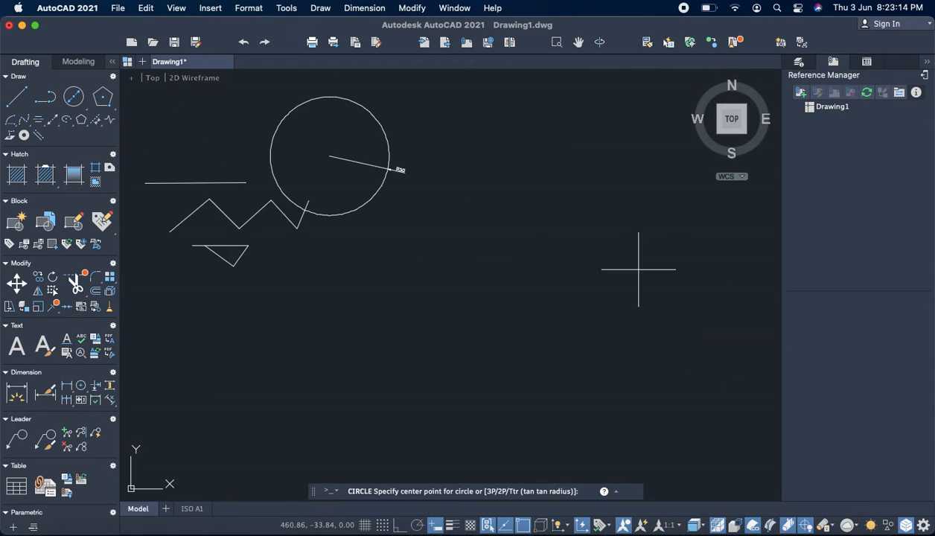
scroll(476, 163, up, 5)
click(400, 212)
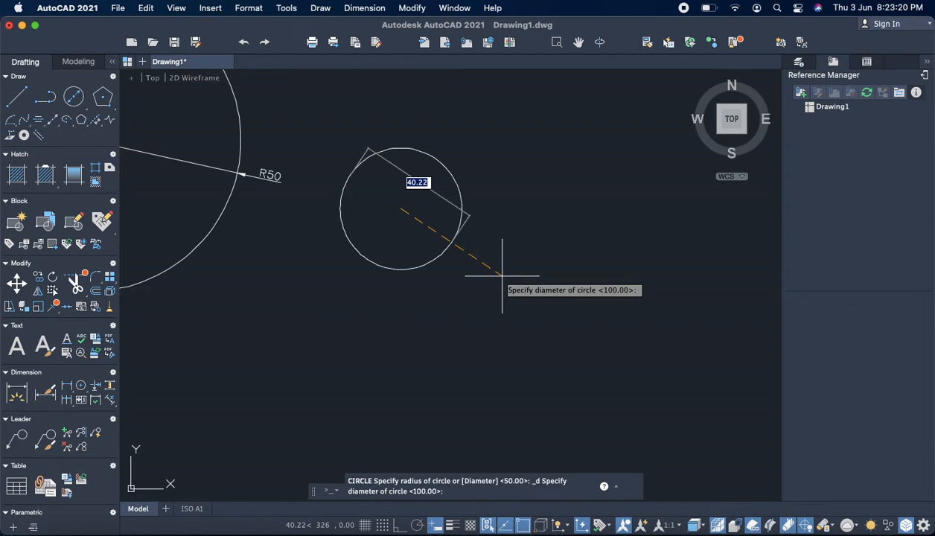
text(5)
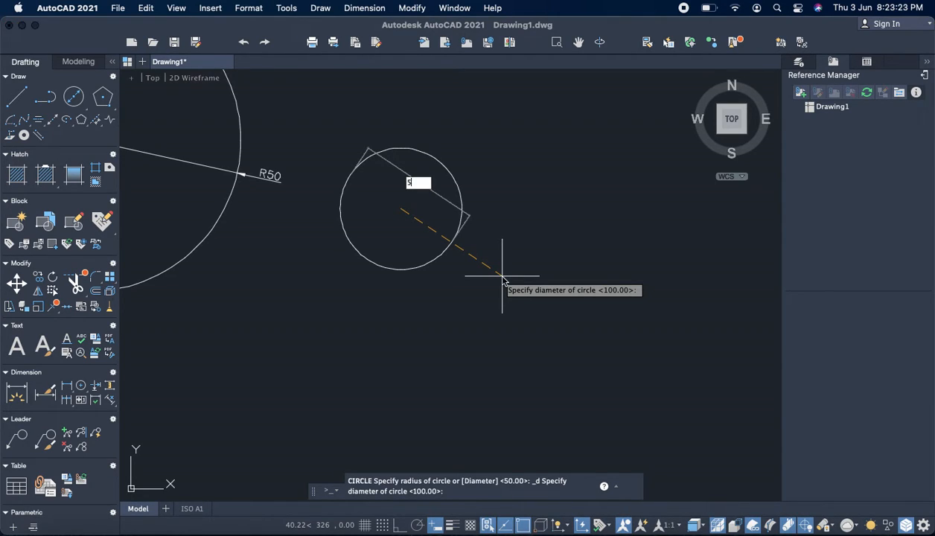
text(0)
key(Return)
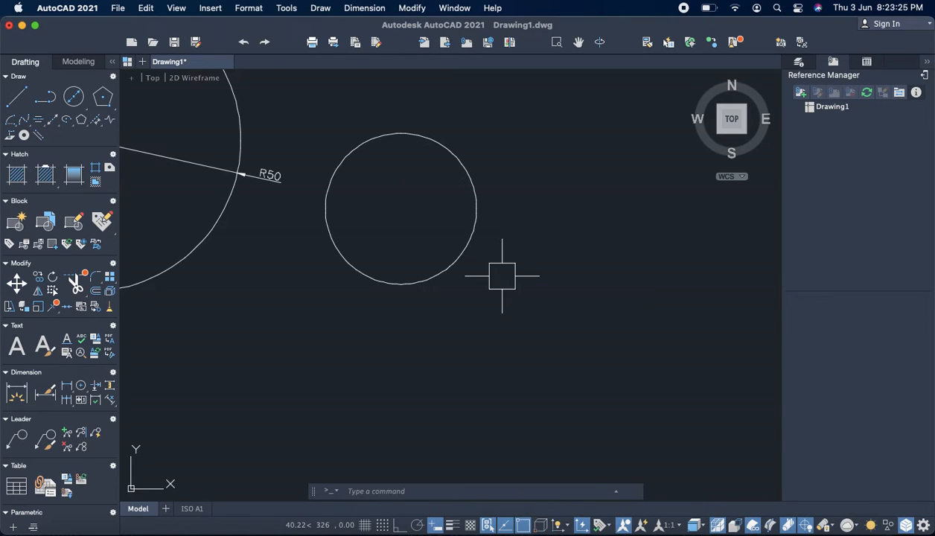
Step: Add a diameter dimension to the smaller circle, placing its text just outside the circle's right edge
click(378, 8)
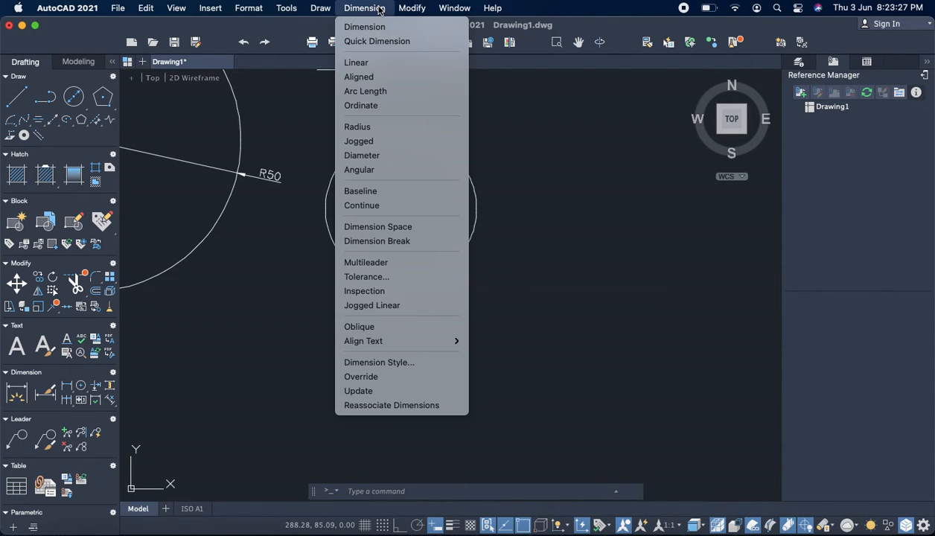
click(398, 156)
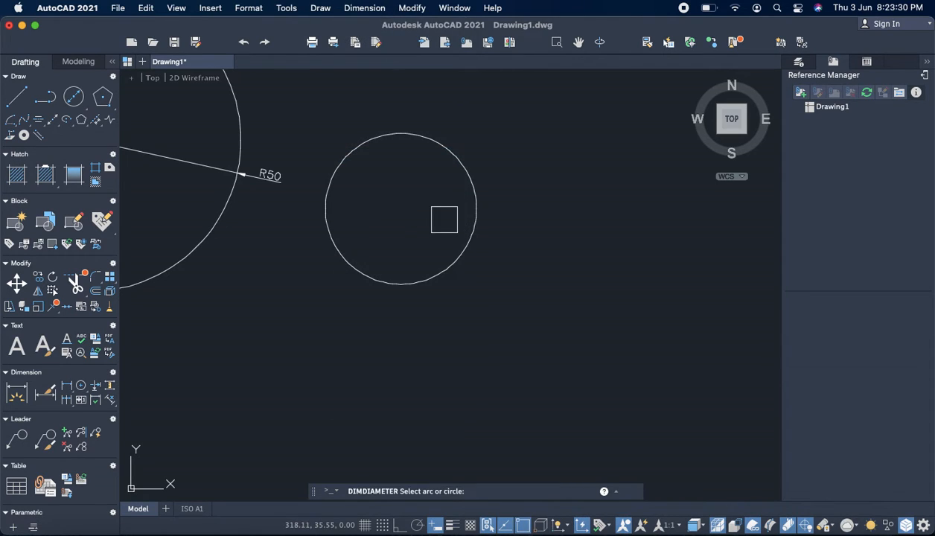
click(475, 216)
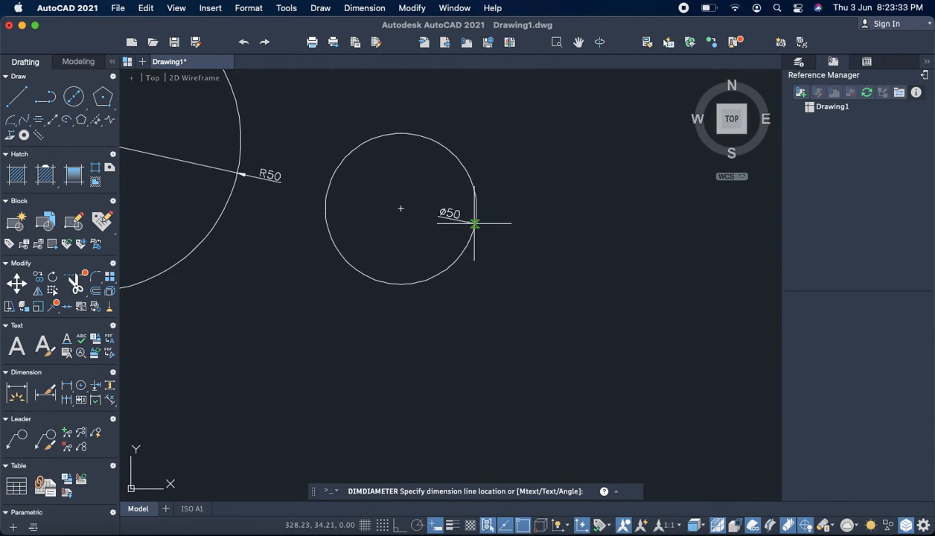
click(495, 226)
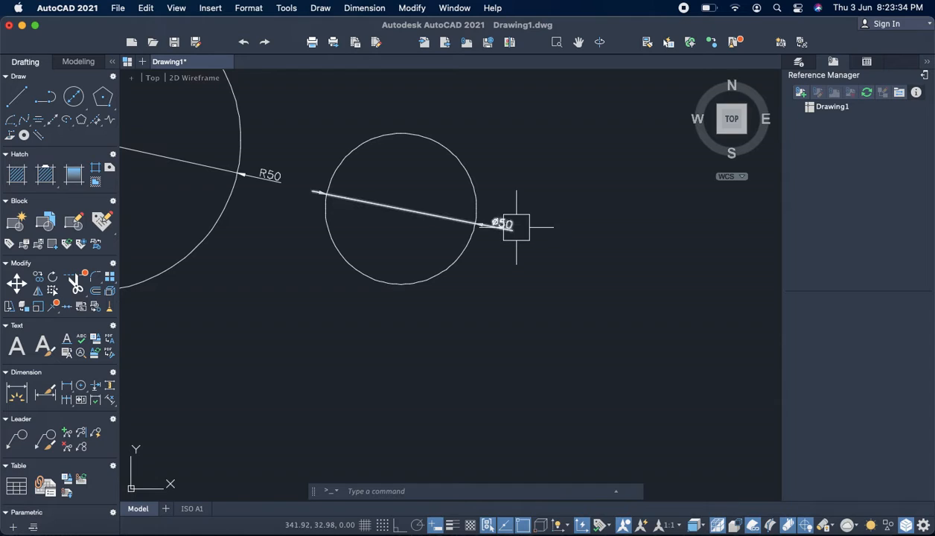
mouse_move(516, 228)
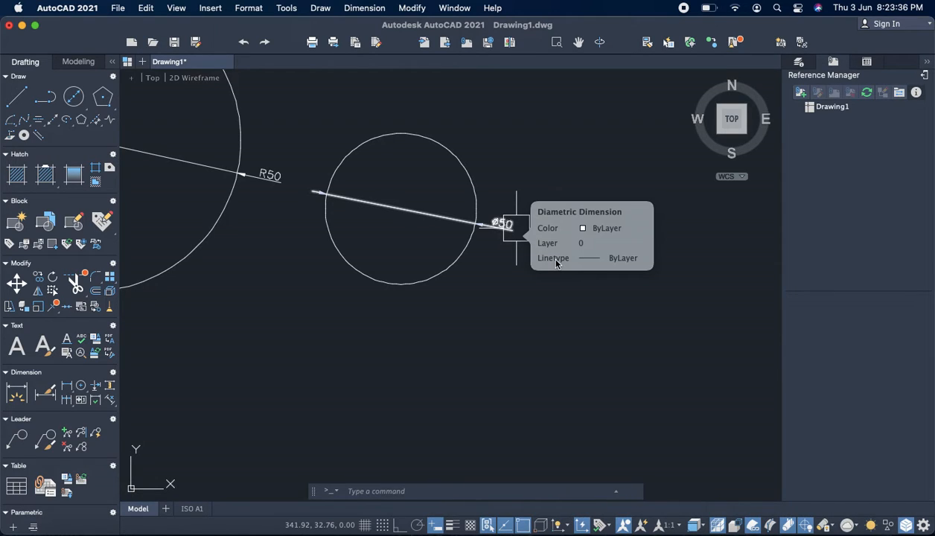
Step: Draw a two-point circle about 51 in diameter, well to the right of the diameter-dimensioned circle
click(77, 108)
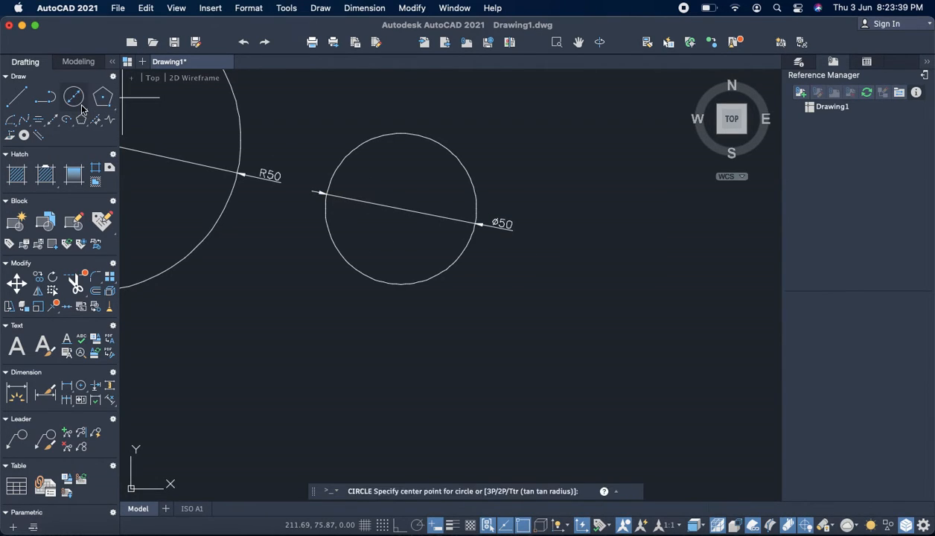
click(83, 109)
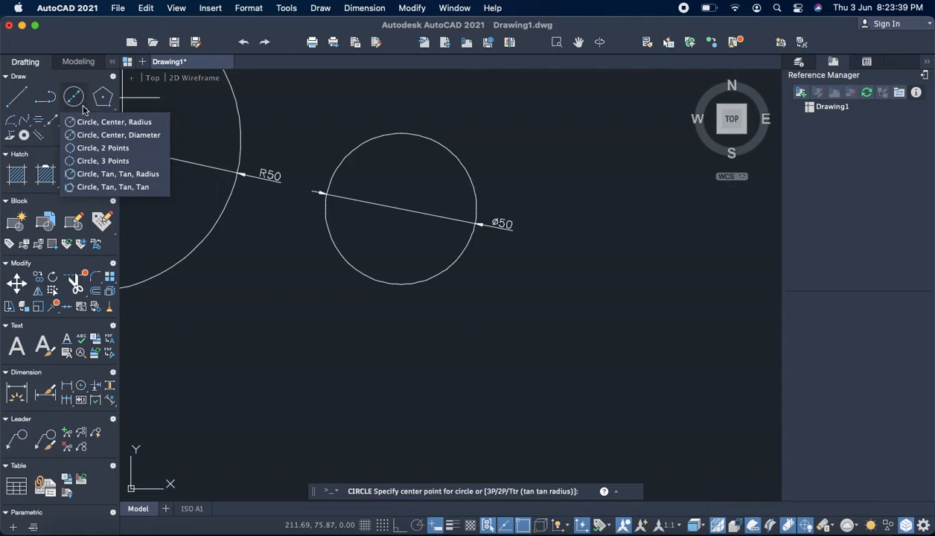
click(112, 151)
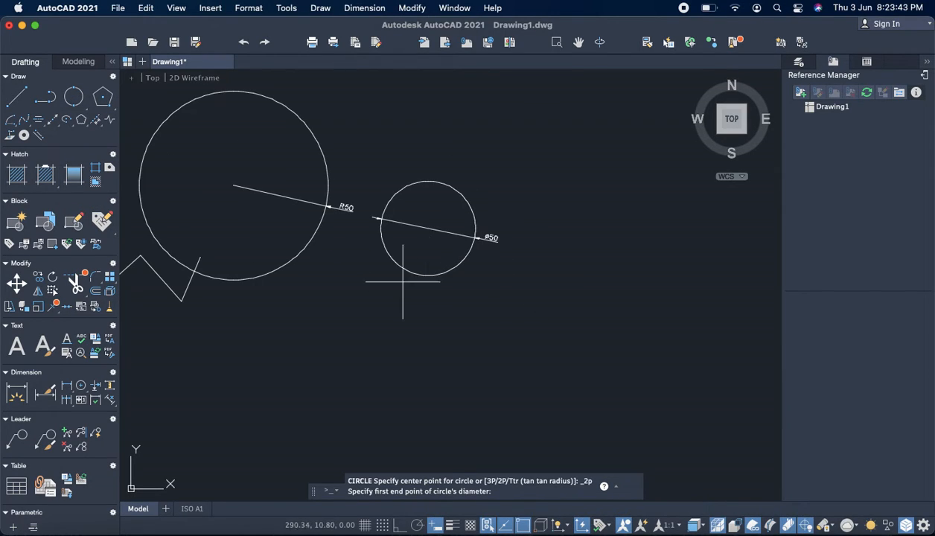
scroll(455, 268, down, 2)
scroll(454, 268, down, 2)
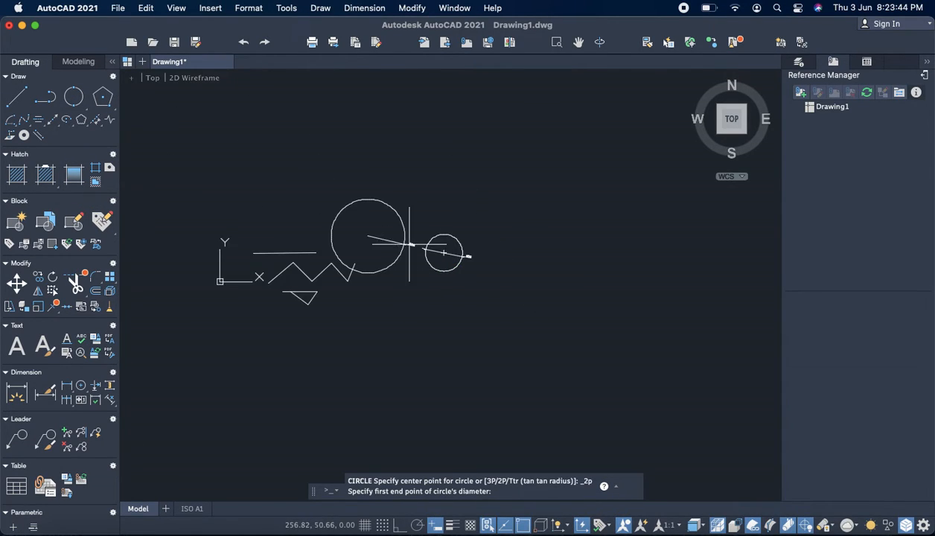
scroll(376, 147, up, 3)
scroll(336, 164, up, 2)
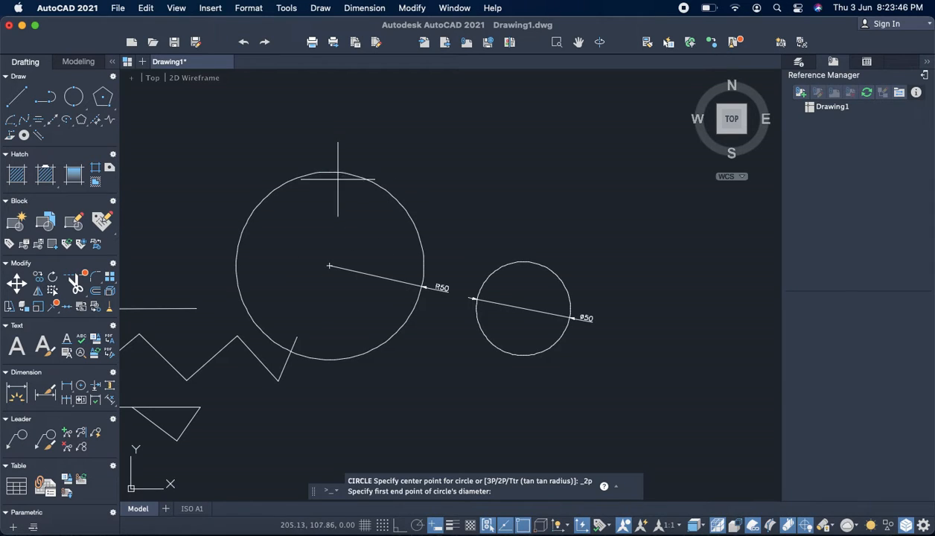
scroll(339, 186, down, 3)
click(554, 219)
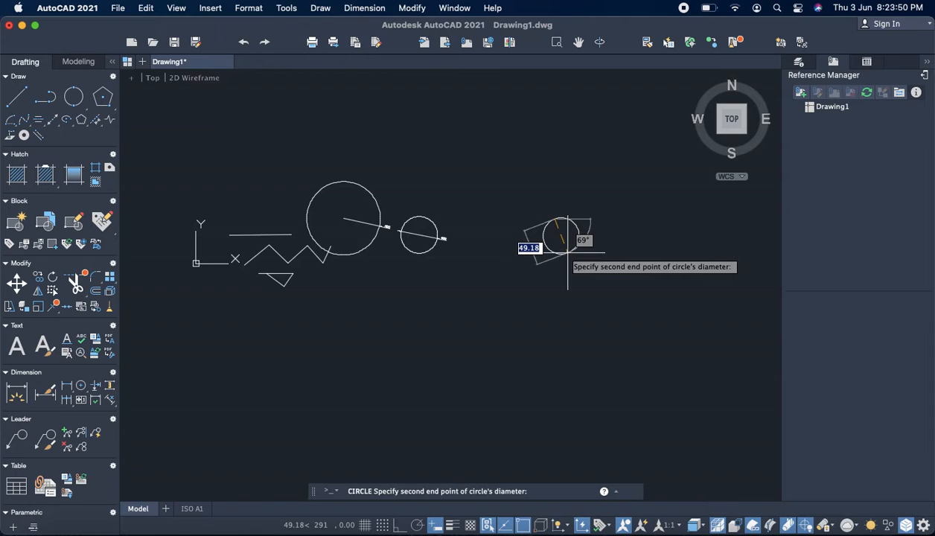
scroll(568, 254, up, 2)
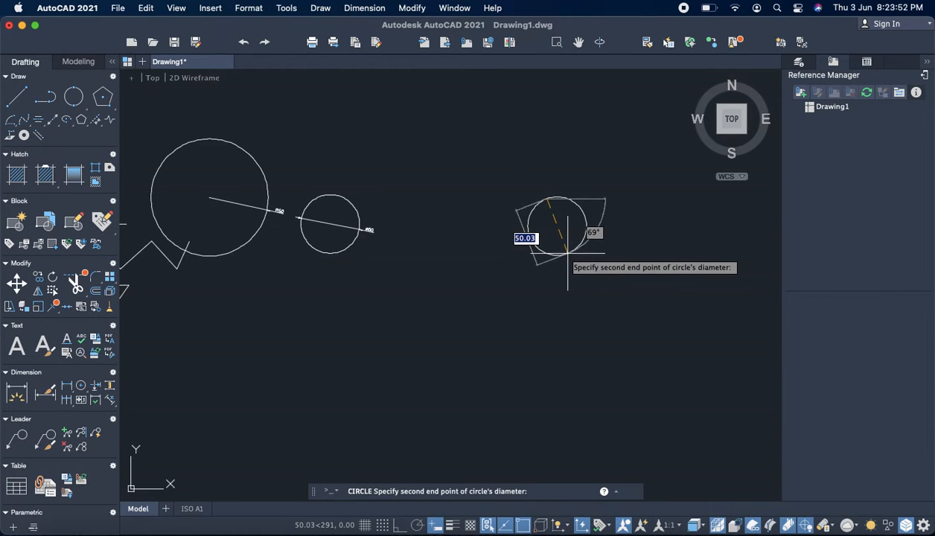
scroll(568, 254, up, 2)
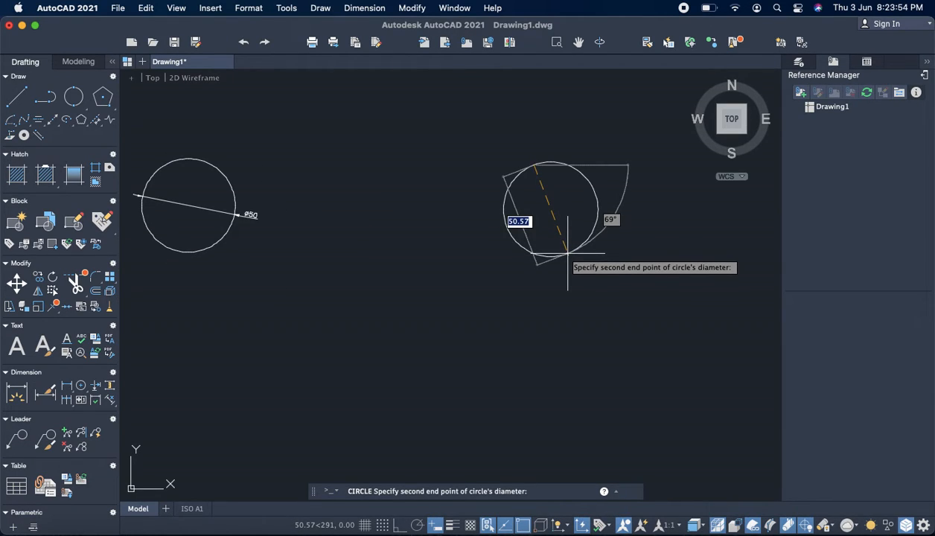
click(568, 253)
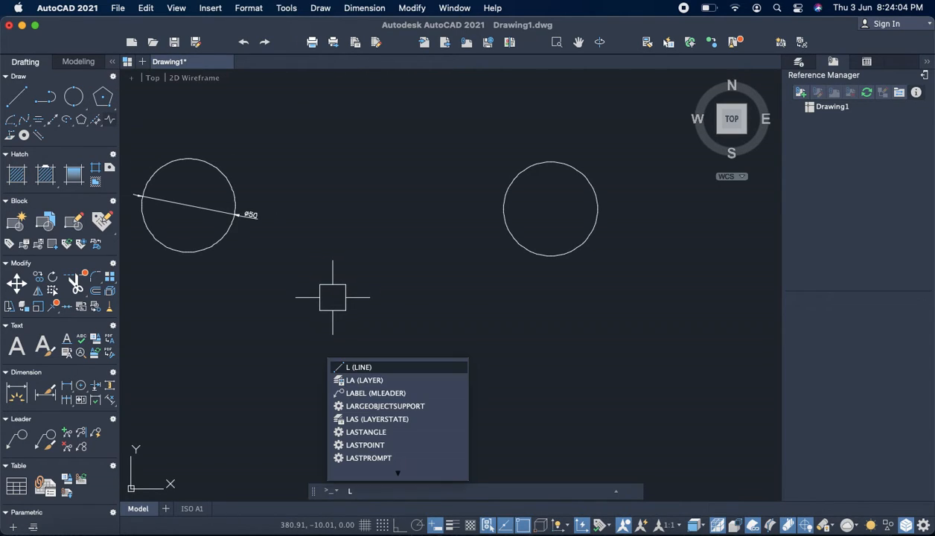
Step: Draw two separate, roughly horizontal lines one above the other below the undimensioned circle, the upper one about 70 long
key(Return)
click(416, 326)
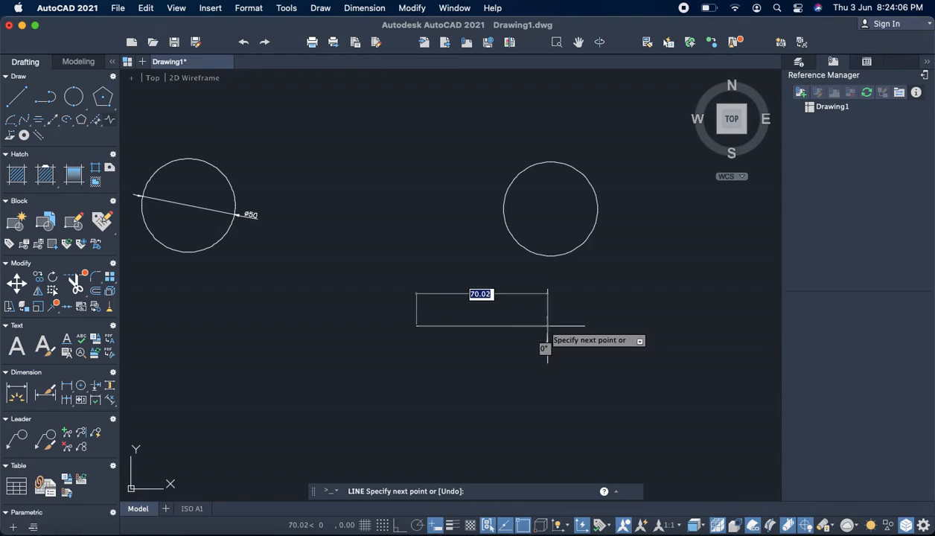
click(547, 325)
key(Escape)
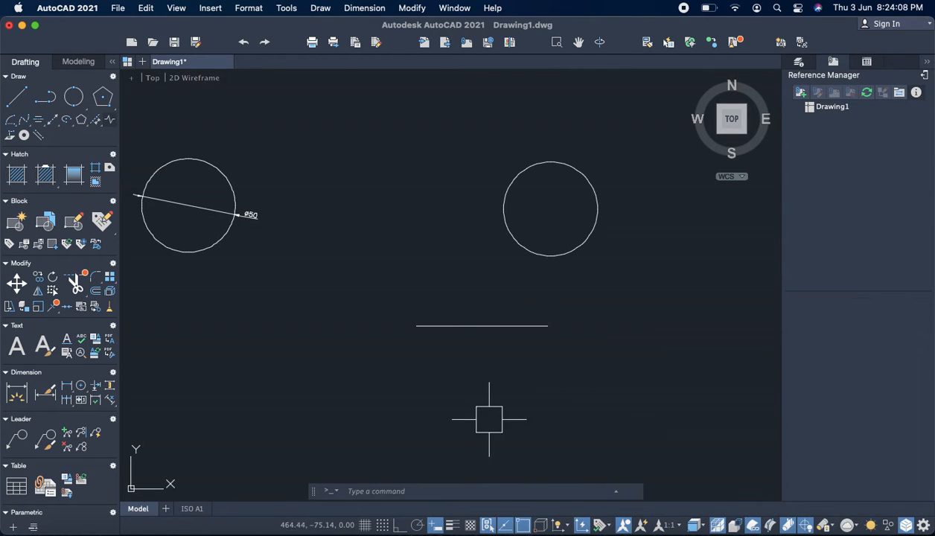
key(Return)
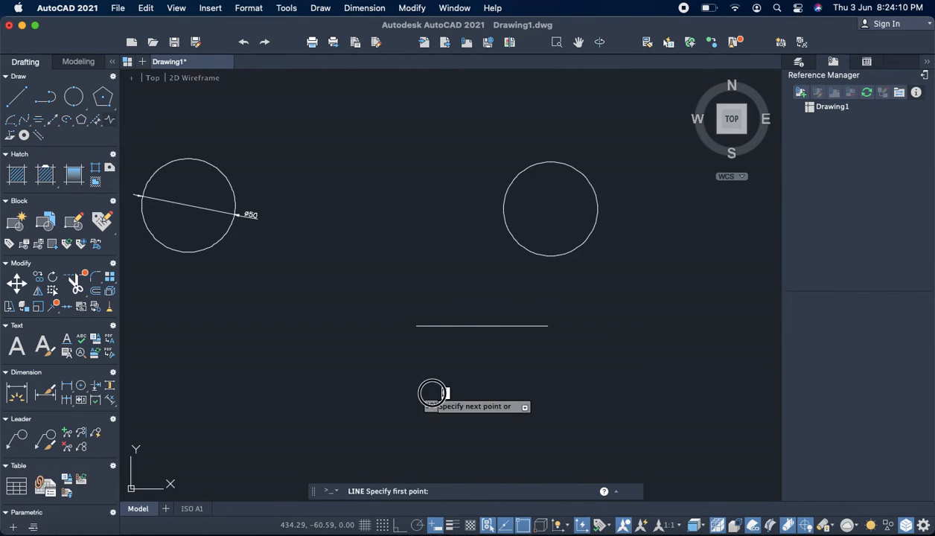
click(432, 392)
click(538, 392)
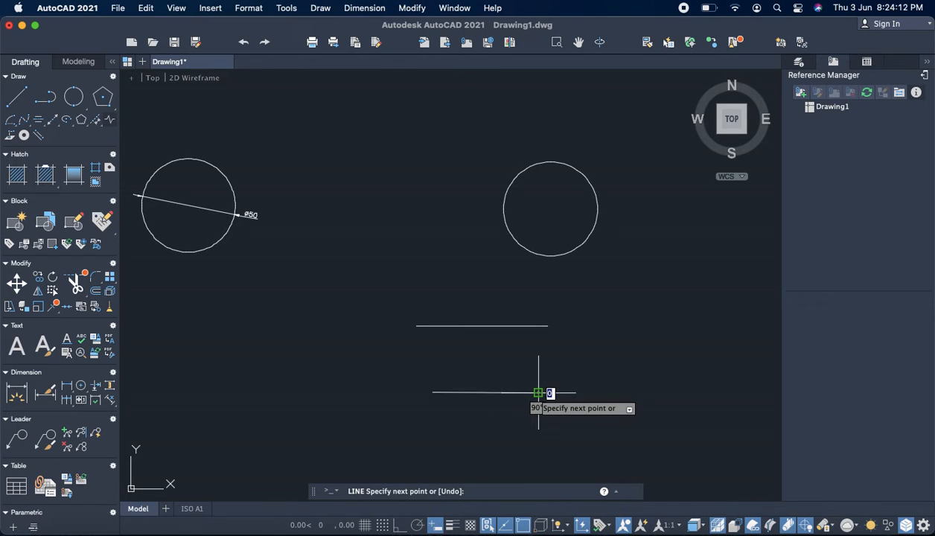
key(Escape)
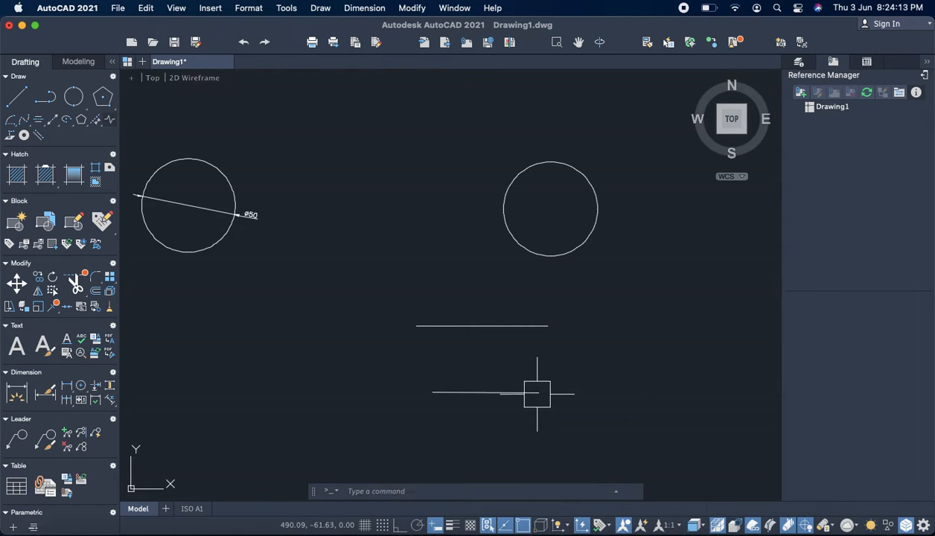
Step: Draw a two-point circle between the two new lines, with one diameter endpoint on each line
click(82, 99)
click(468, 326)
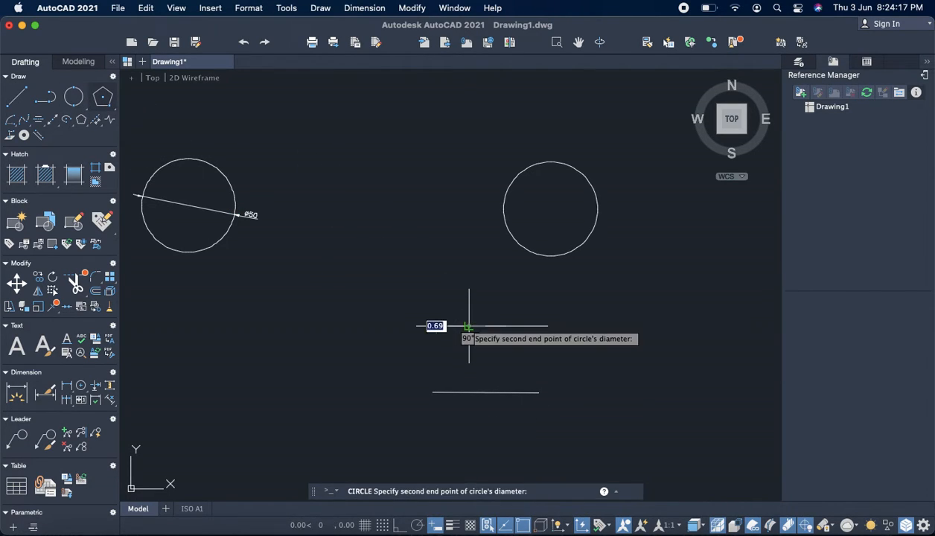
click(485, 392)
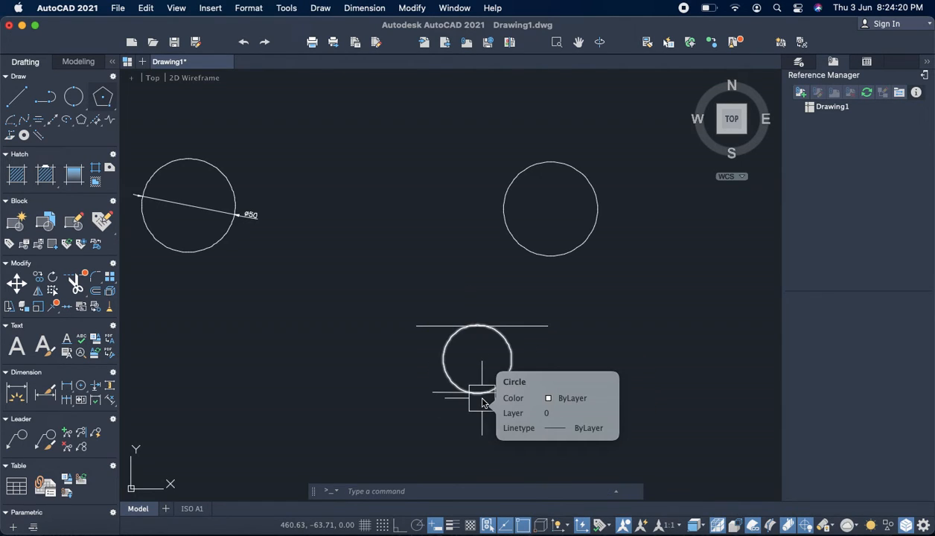
Step: Draw a three-point circle about 40 in radius, to the right of the circle enclosed between the two lines
click(84, 104)
click(132, 160)
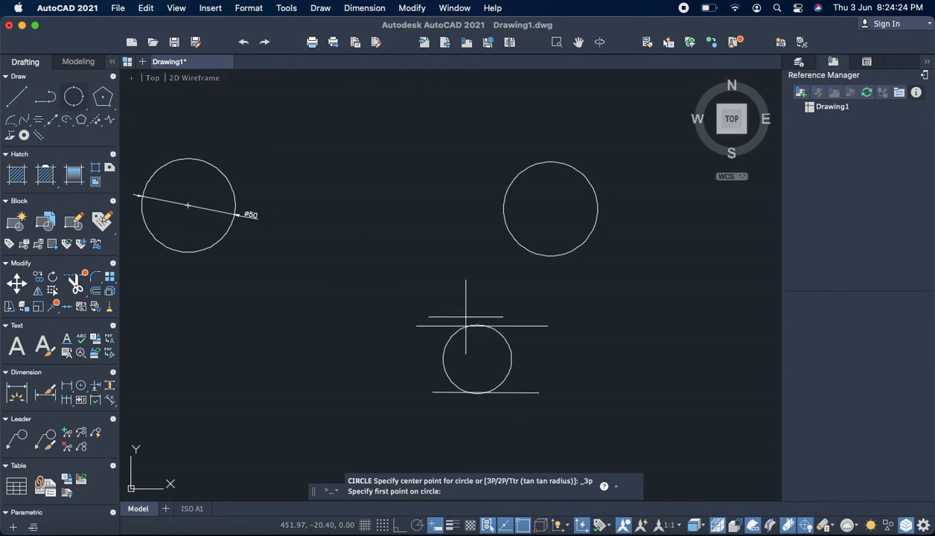
scroll(431, 307, down, 2)
scroll(624, 318, up, 2)
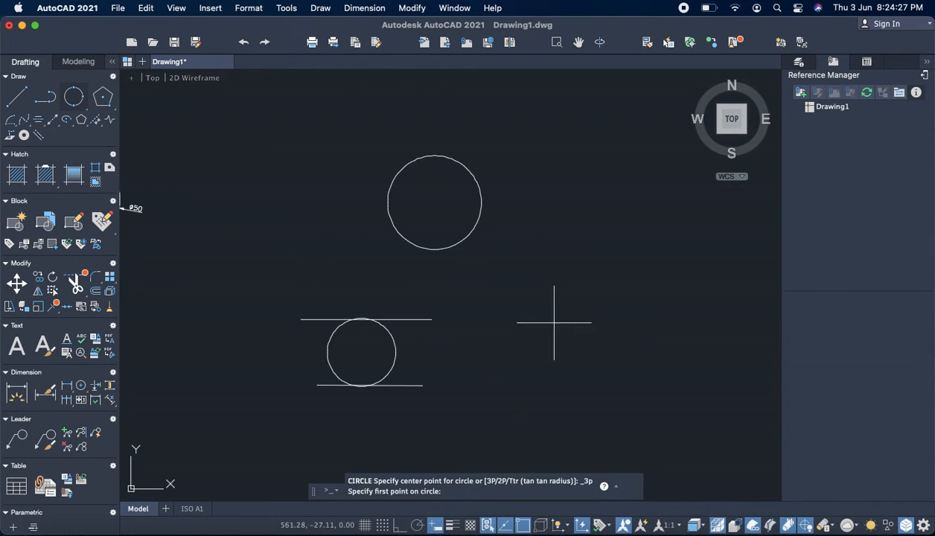
click(518, 320)
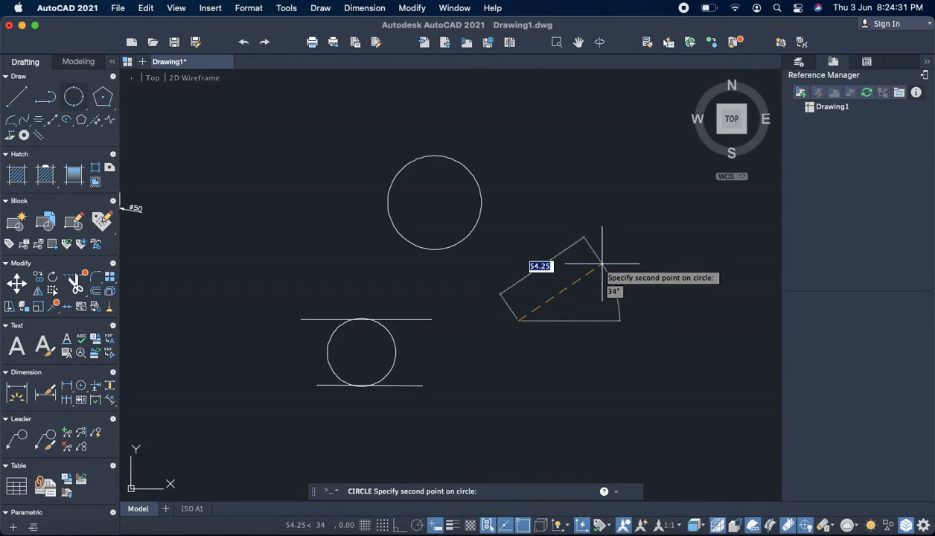
click(603, 263)
click(645, 386)
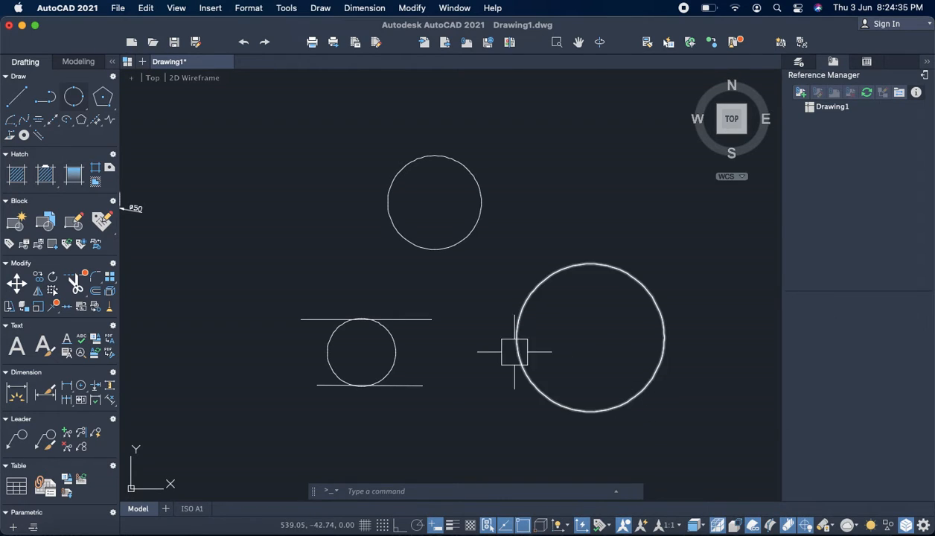
scroll(277, 346, down, 4)
key(Return)
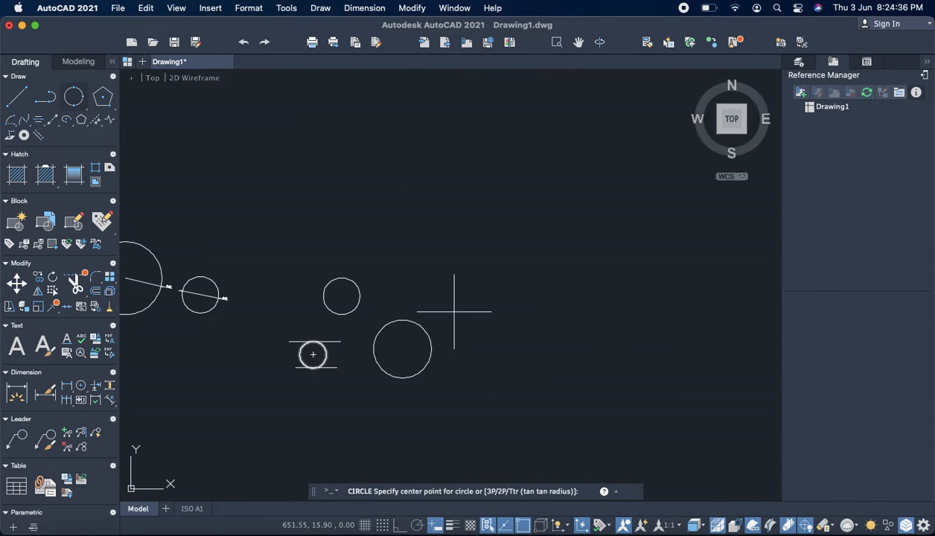
scroll(439, 290, up, 5)
click(438, 290)
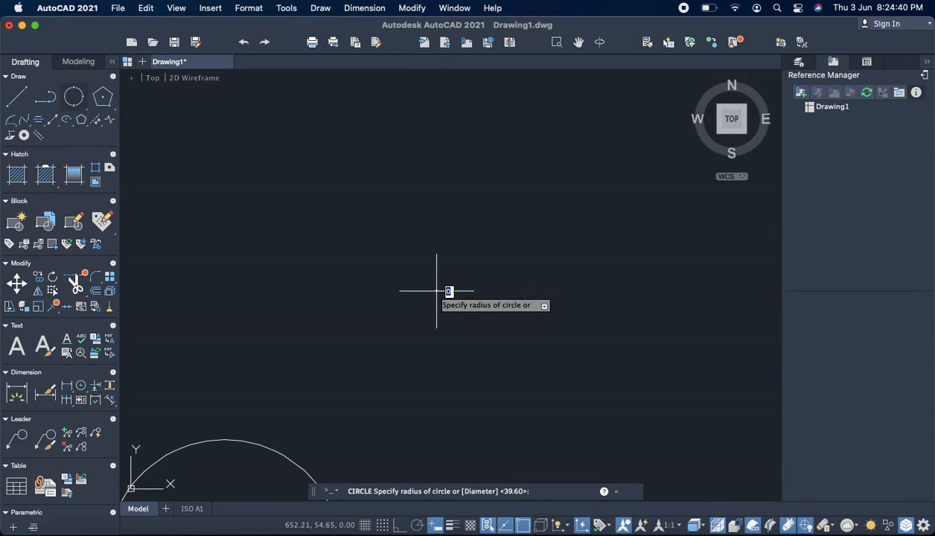
key(Escape)
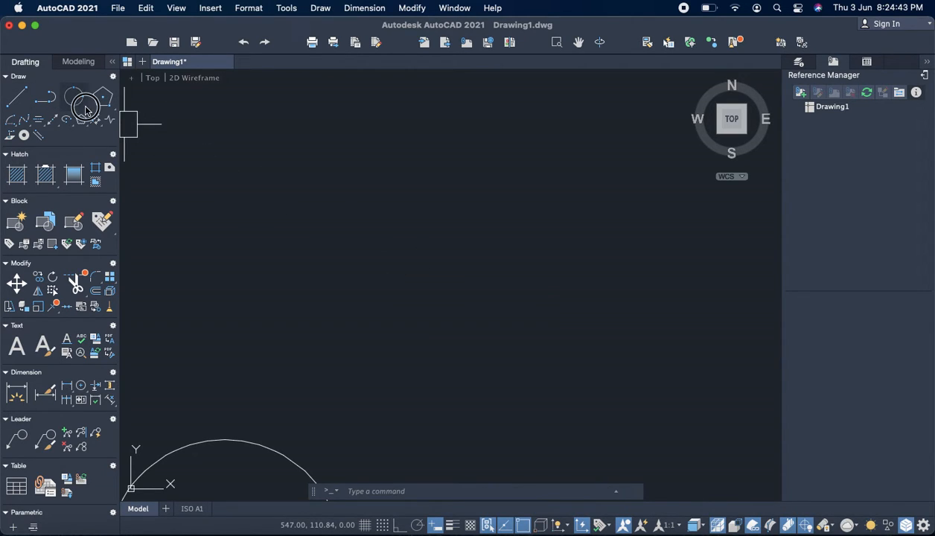
Step: Draw another three-point circle about 24 in radius, above and to the right of the large three-point circle
drag(85, 109, 96, 161)
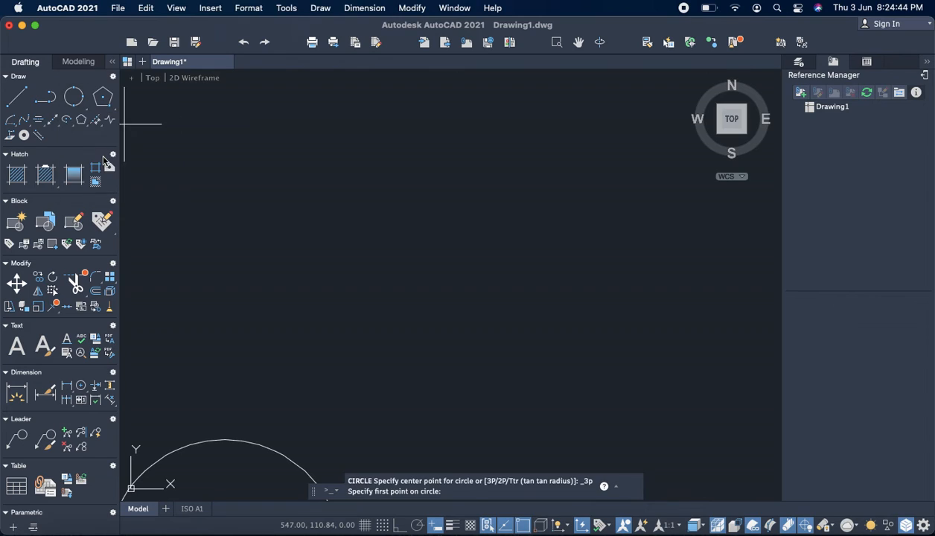
click(377, 315)
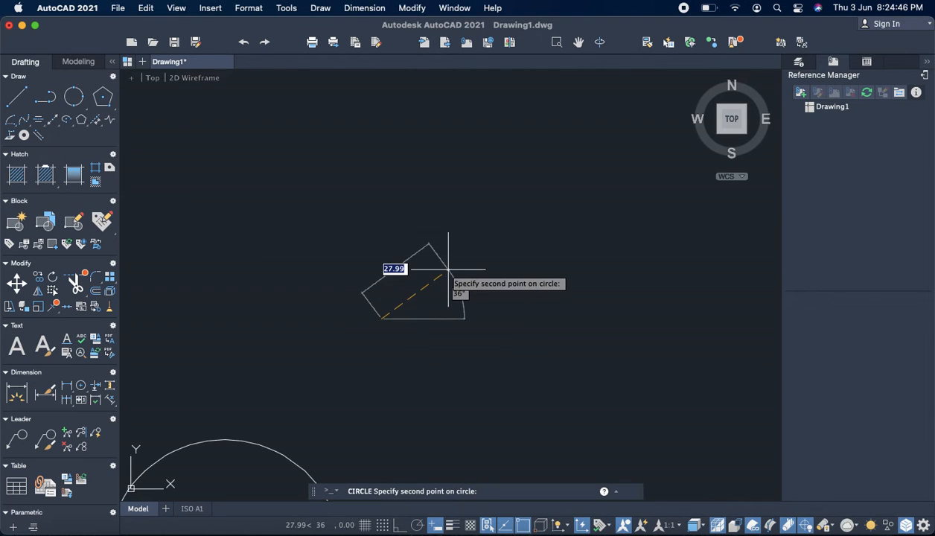
click(472, 264)
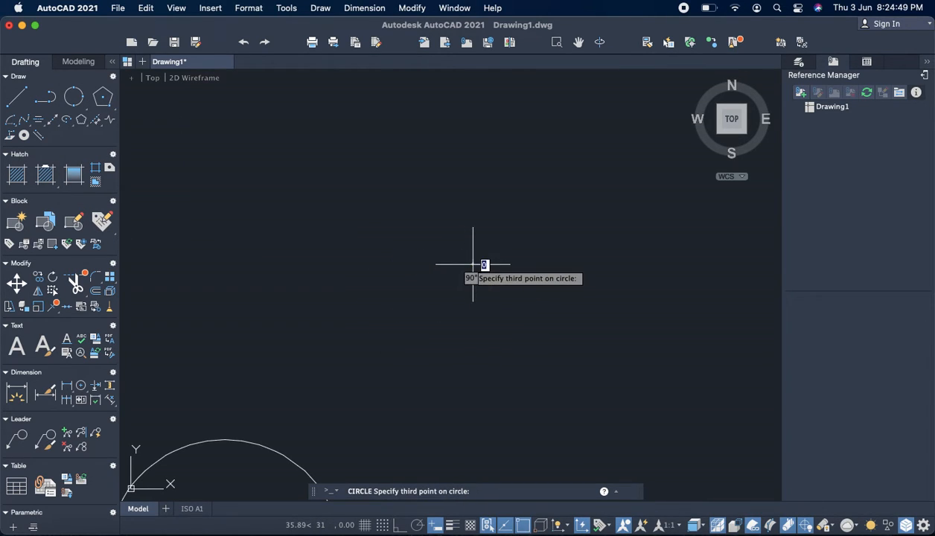
click(511, 375)
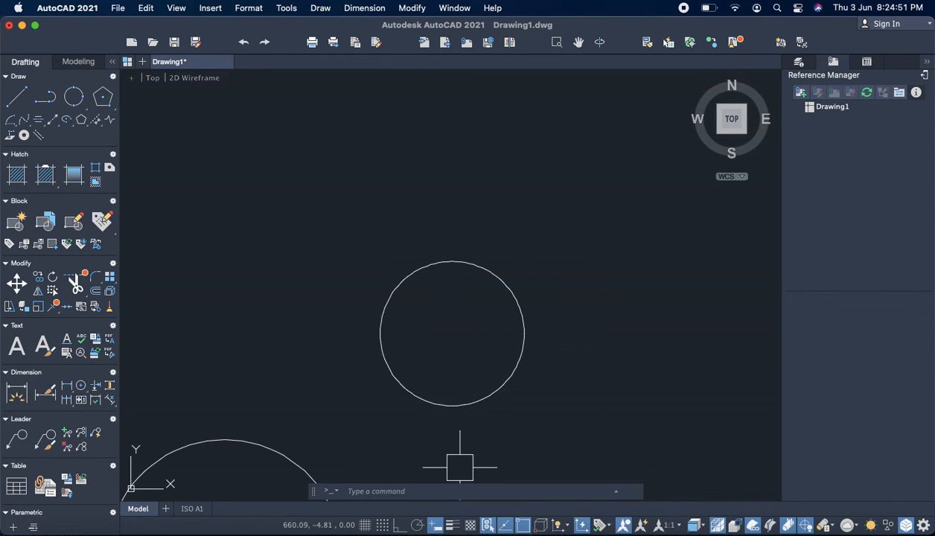
Step: Draw a Tan, Tan, Radius circle between the two three-point circles, tangent to the small one's lower edge and the large one's right side
click(84, 109)
click(84, 109)
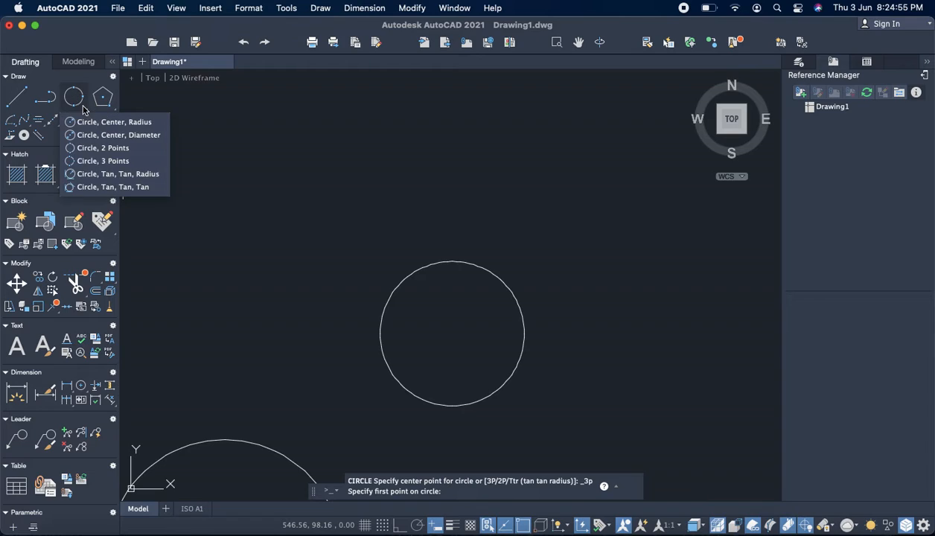
click(136, 180)
scroll(465, 149, down, 3)
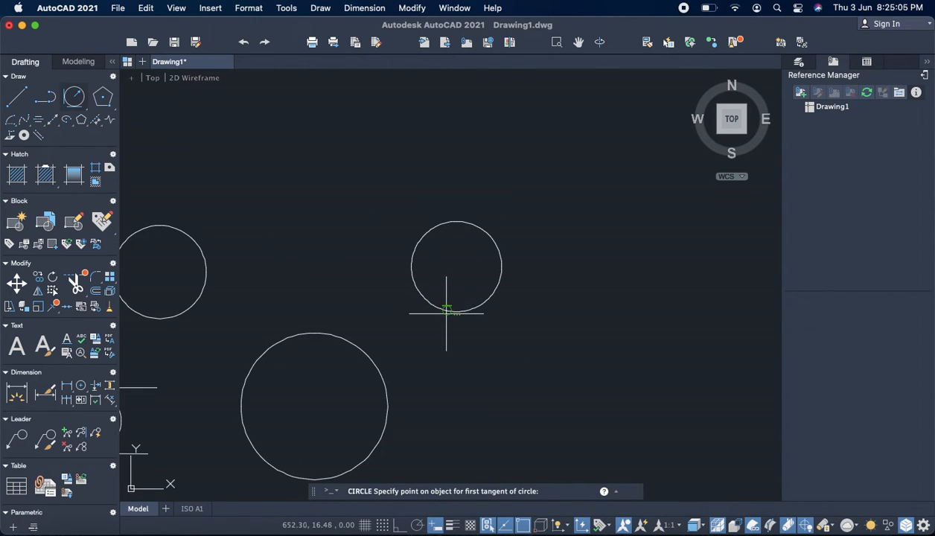
click(432, 495)
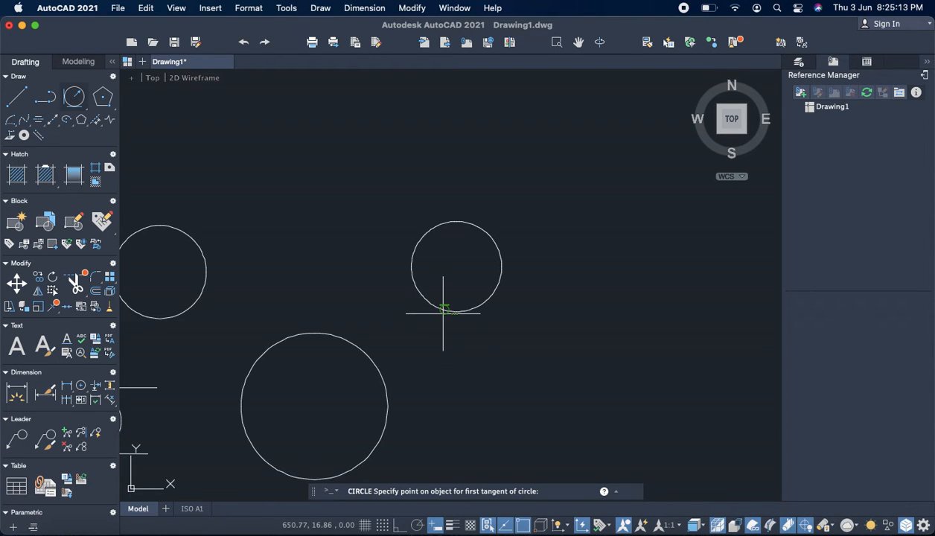
scroll(450, 309, up, 2)
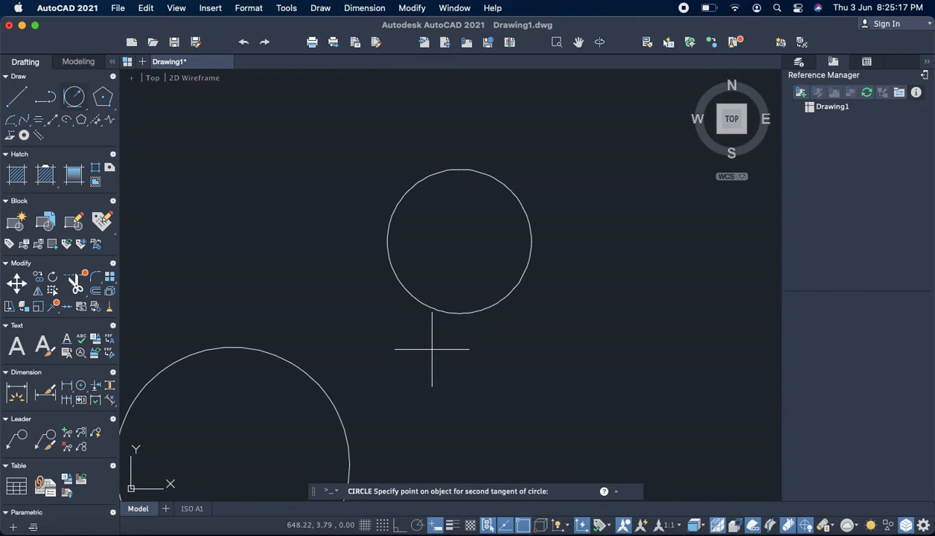
click(339, 412)
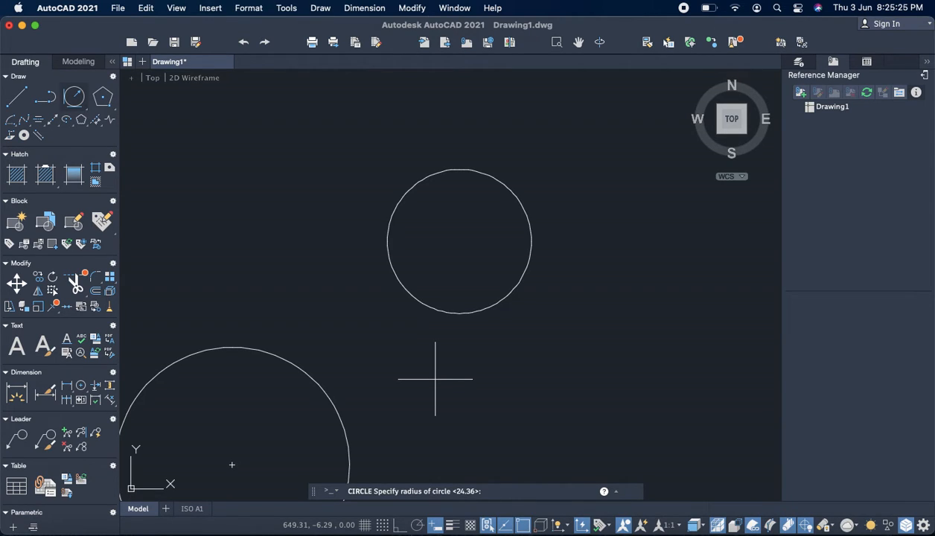
key(Return)
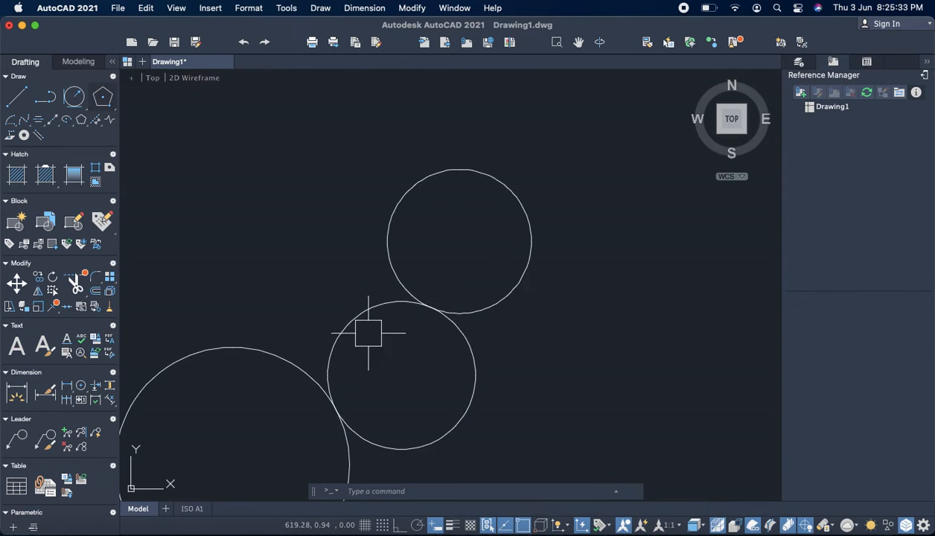
Step: Try to draw a Tan, Tan, Tan circle, picking the large circle's left side, the upper-left circle's lower edge and the large circle's top
scroll(379, 331, down, 5)
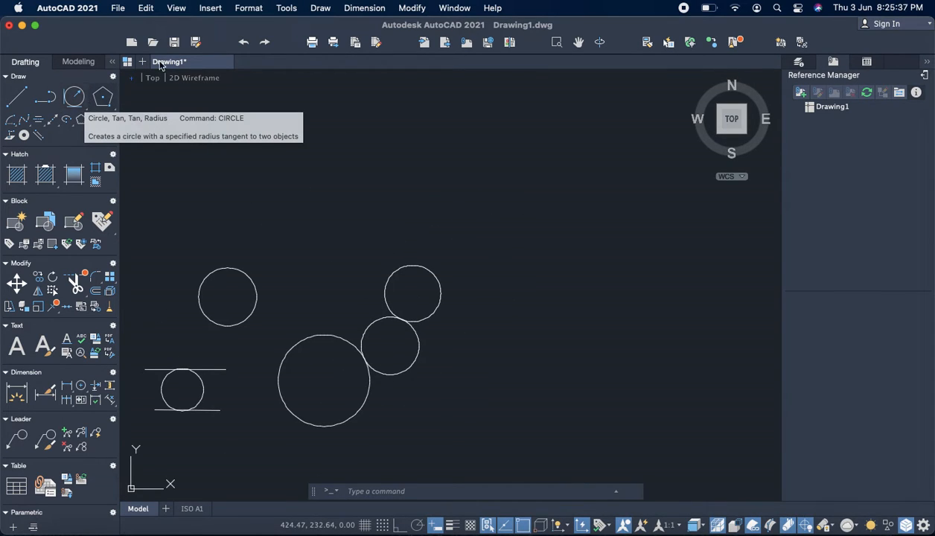
click(320, 8)
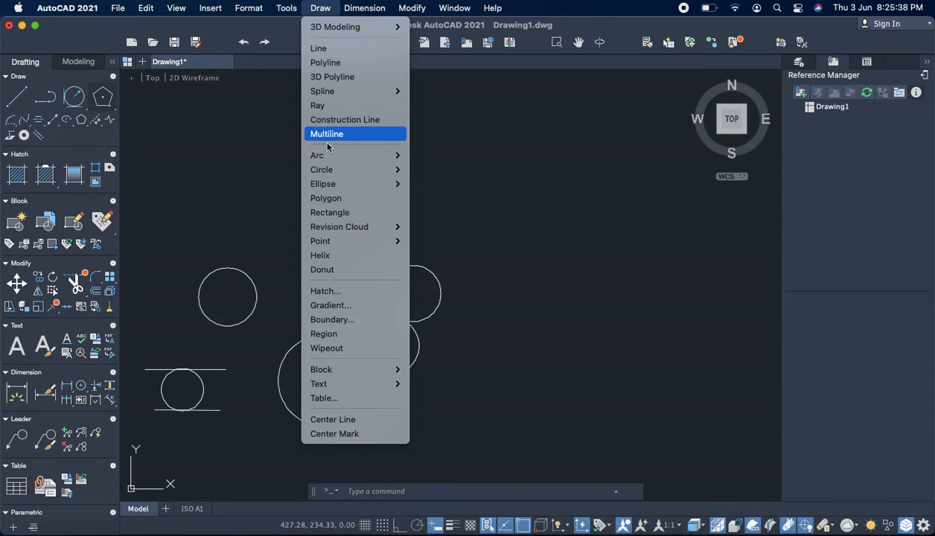
mouse_move(340, 171)
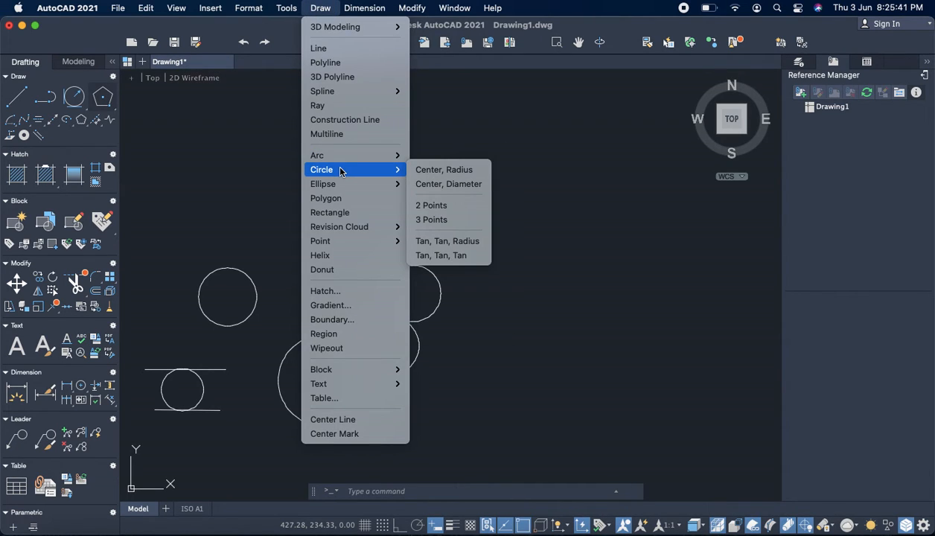
click(450, 255)
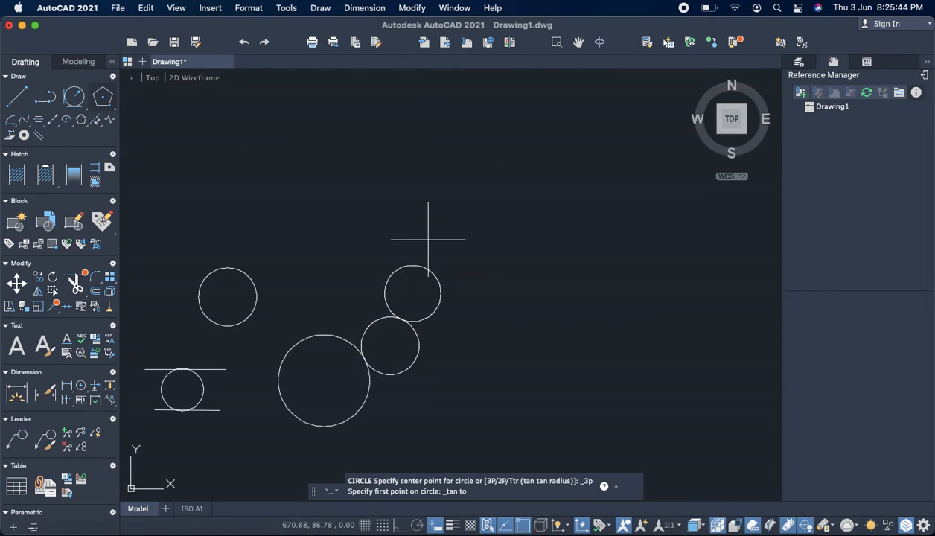
click(79, 104)
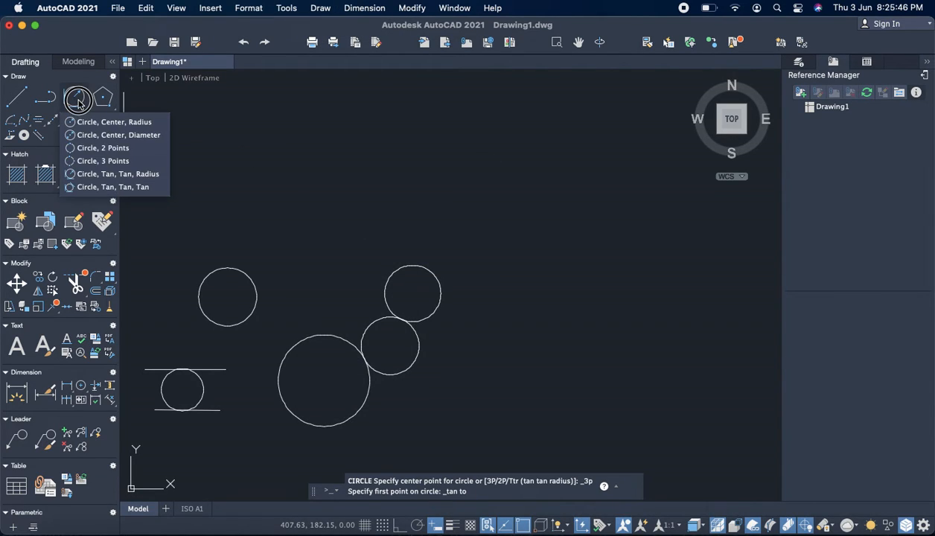
click(120, 187)
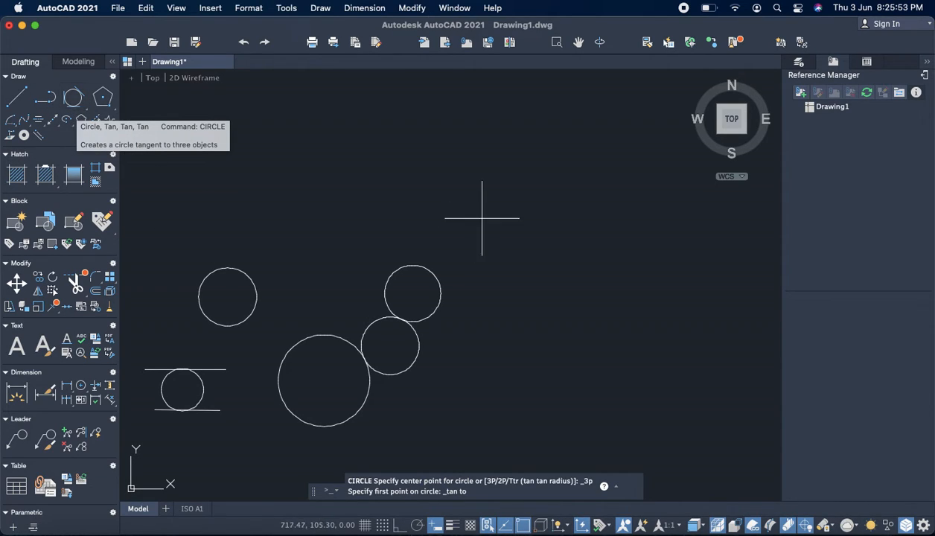
scroll(484, 217, down, 3)
scroll(364, 317, up, 5)
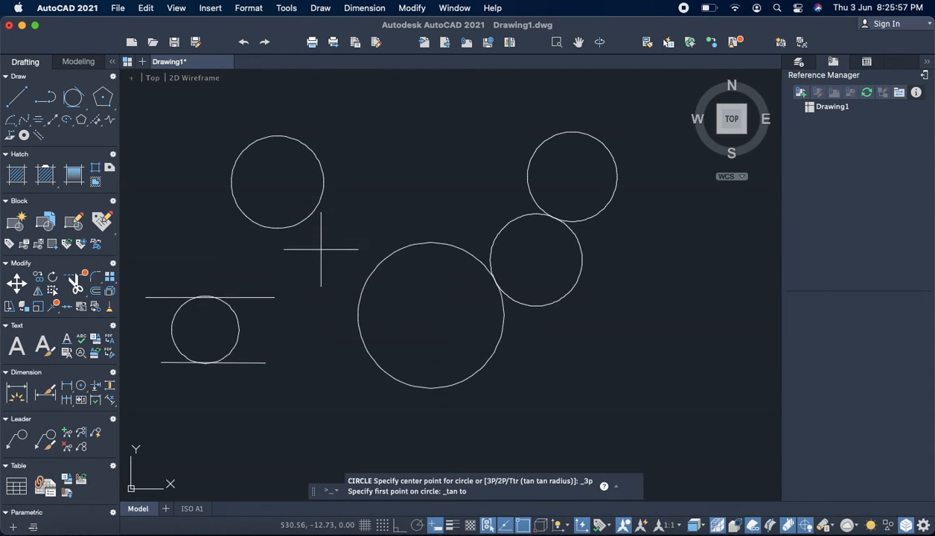
scroll(363, 287, up, 4)
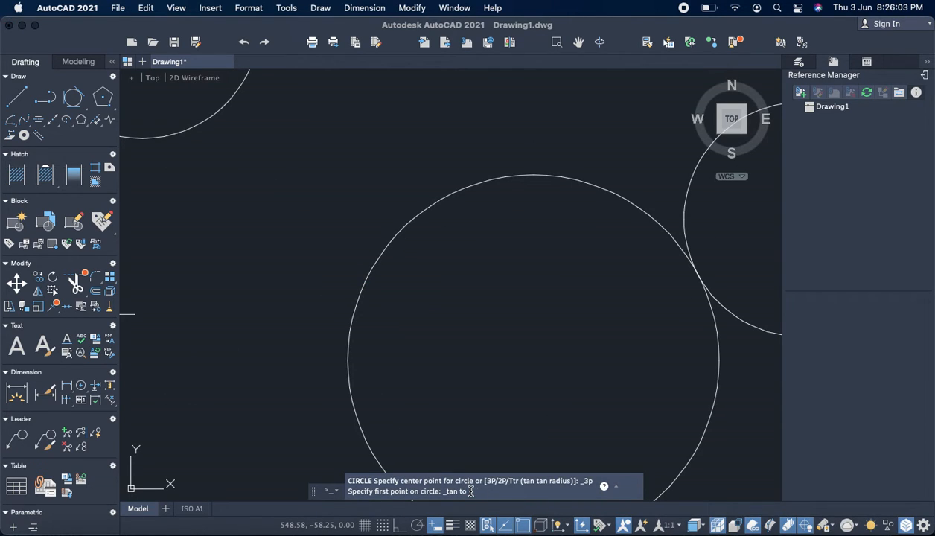
click(356, 300)
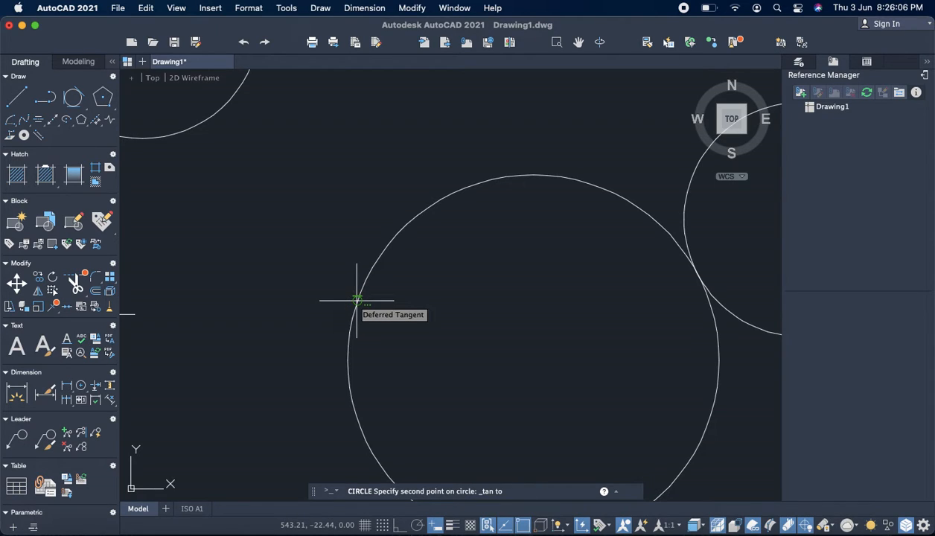
scroll(252, 242, down, 4)
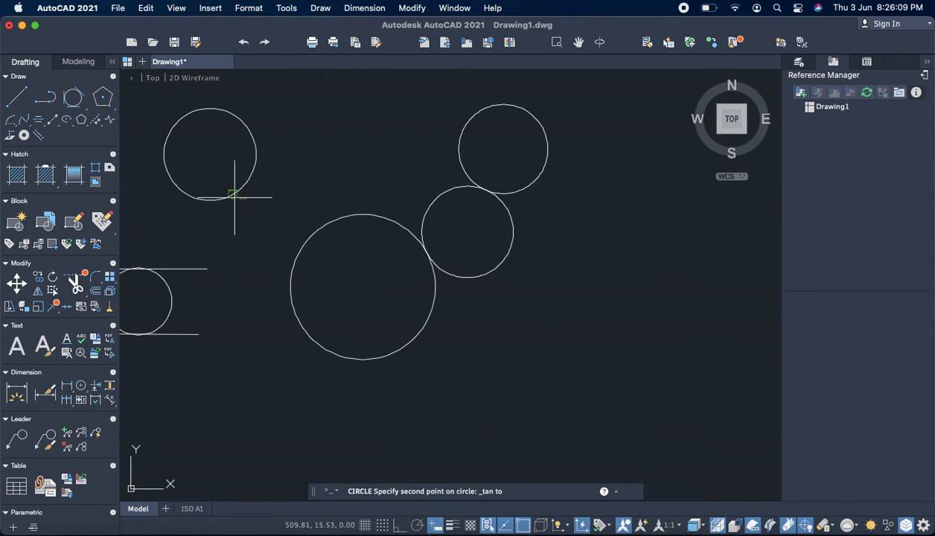
click(234, 197)
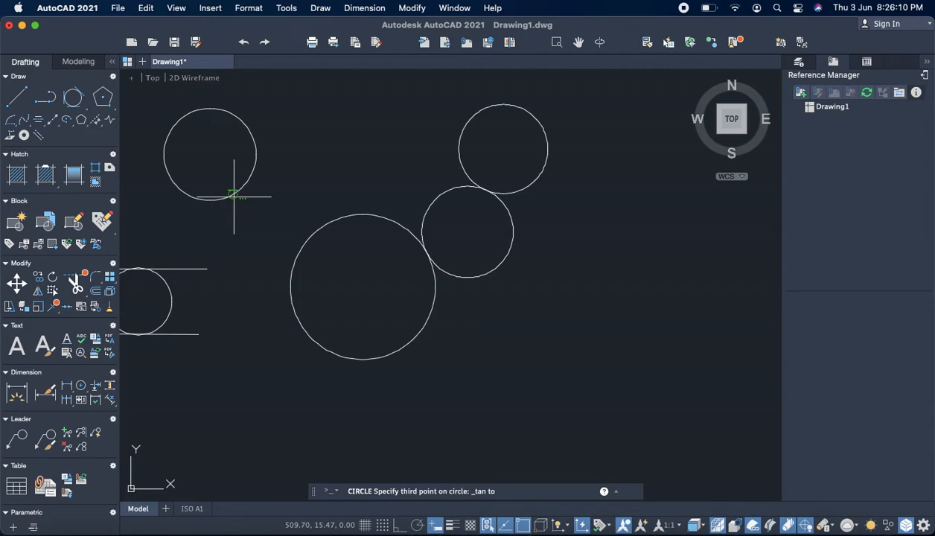
click(352, 207)
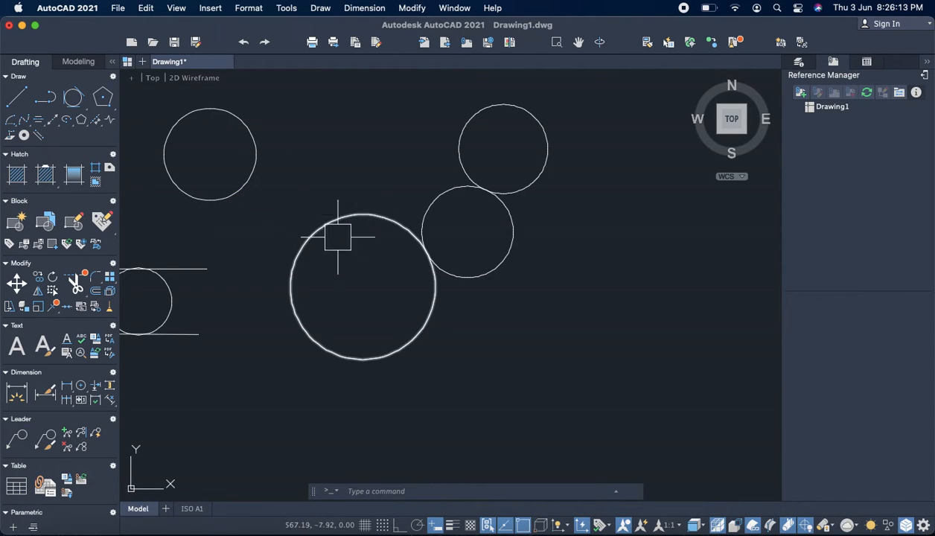
Step: Try the Tan, Tan, Tan circle again, picking two points on the large circle's left side and the upper-left circle last
click(85, 120)
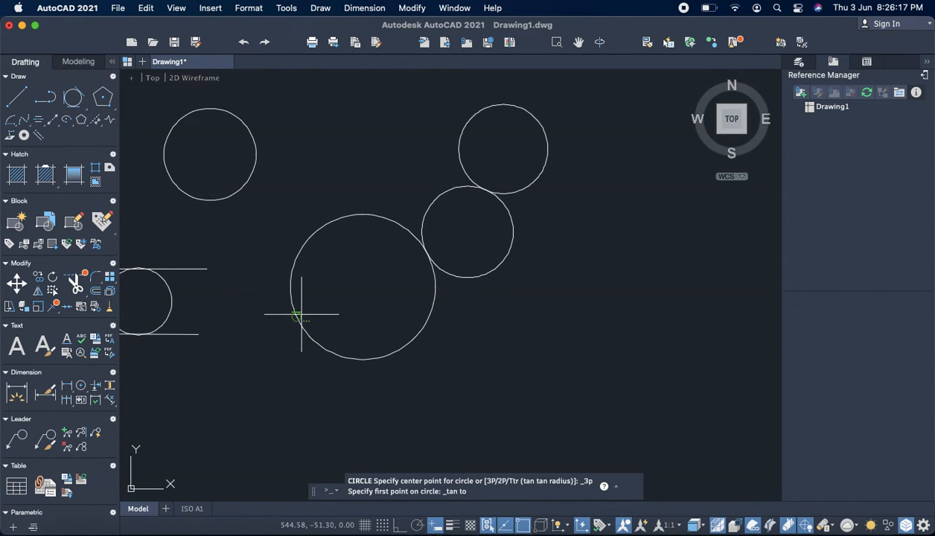
click(286, 294)
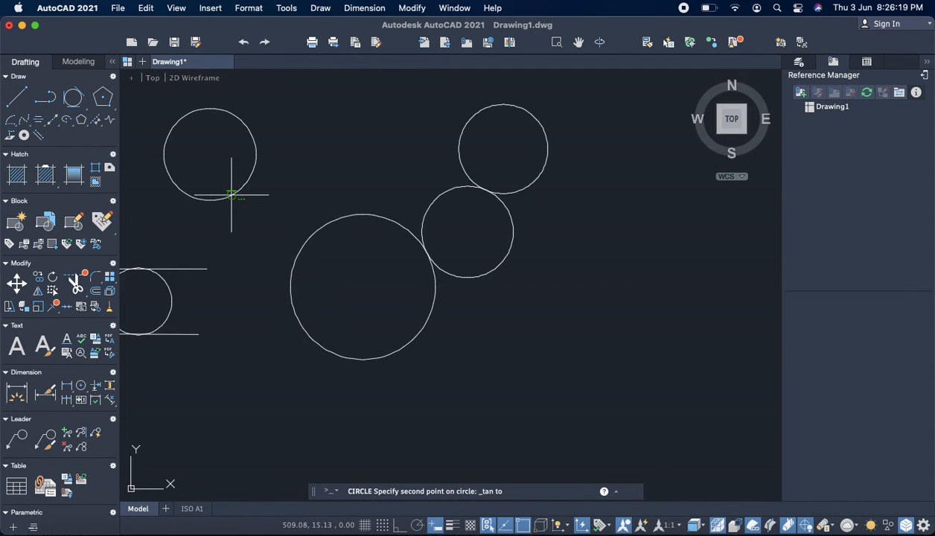
click(319, 227)
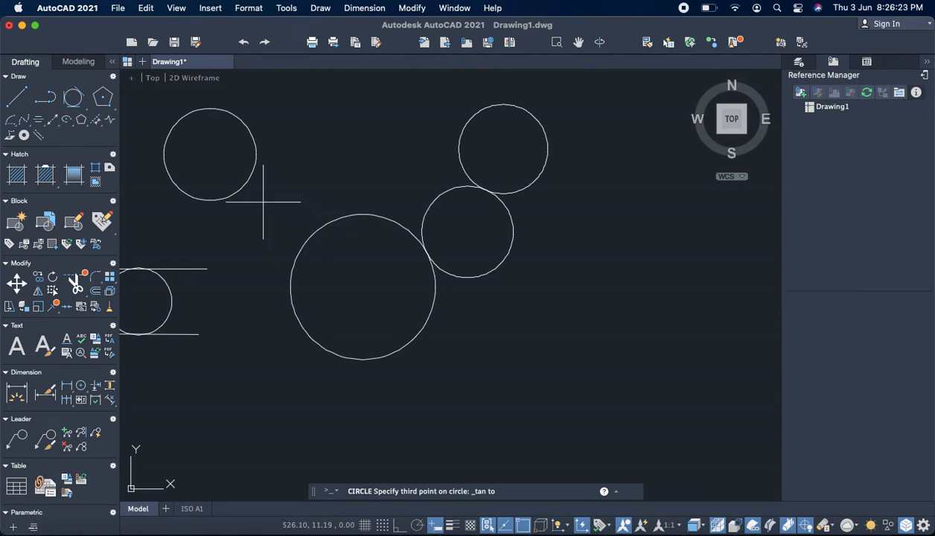
click(238, 188)
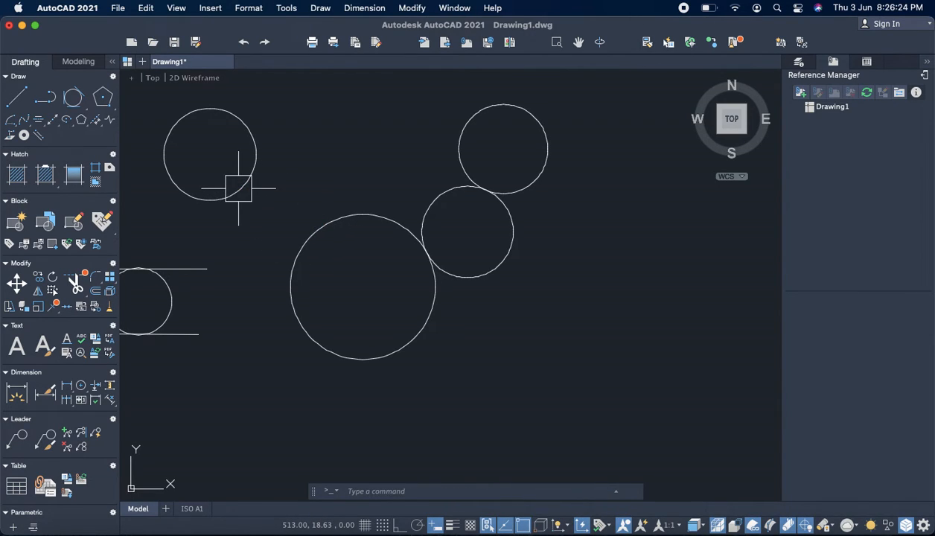
click(262, 226)
key(Escape)
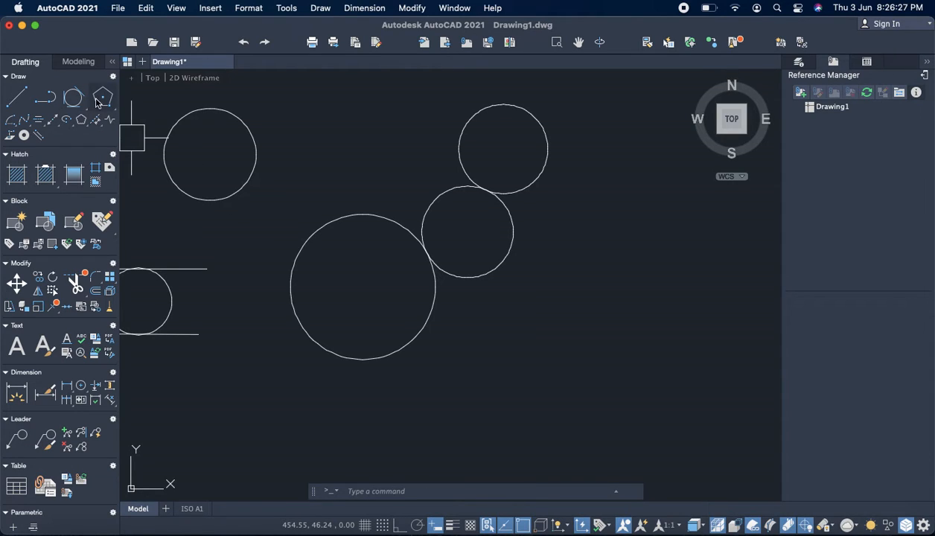
click(108, 107)
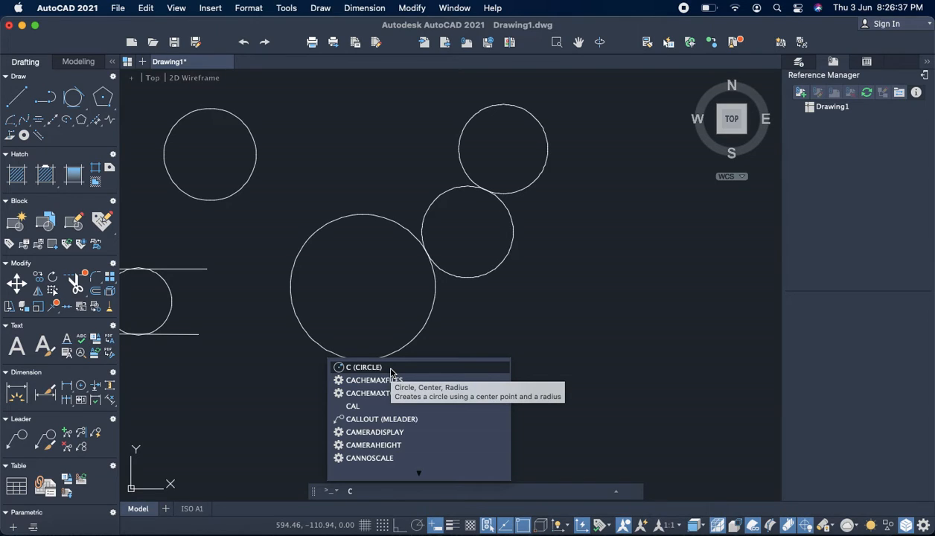
Step: Draw a center-radius circle in the empty area below and to the right of the large three-point circle
click(387, 367)
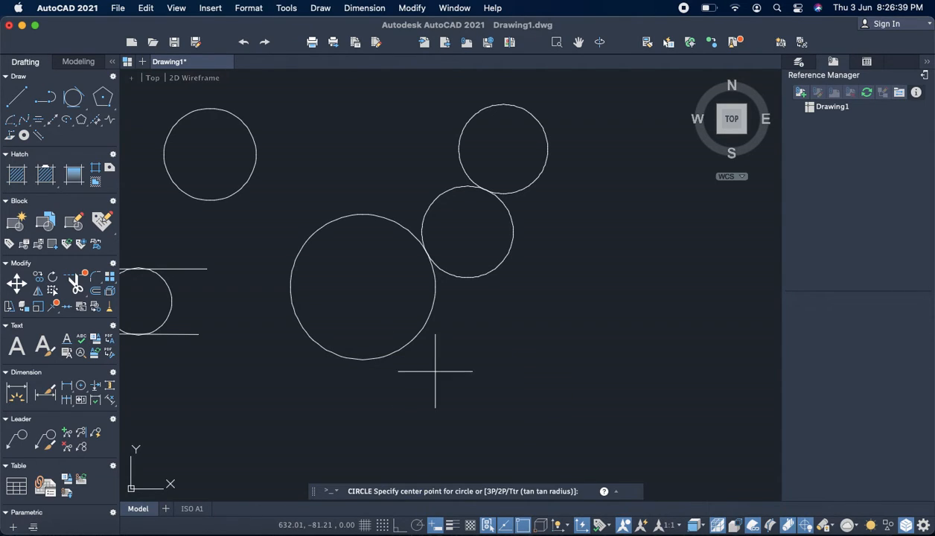
click(547, 353)
click(578, 402)
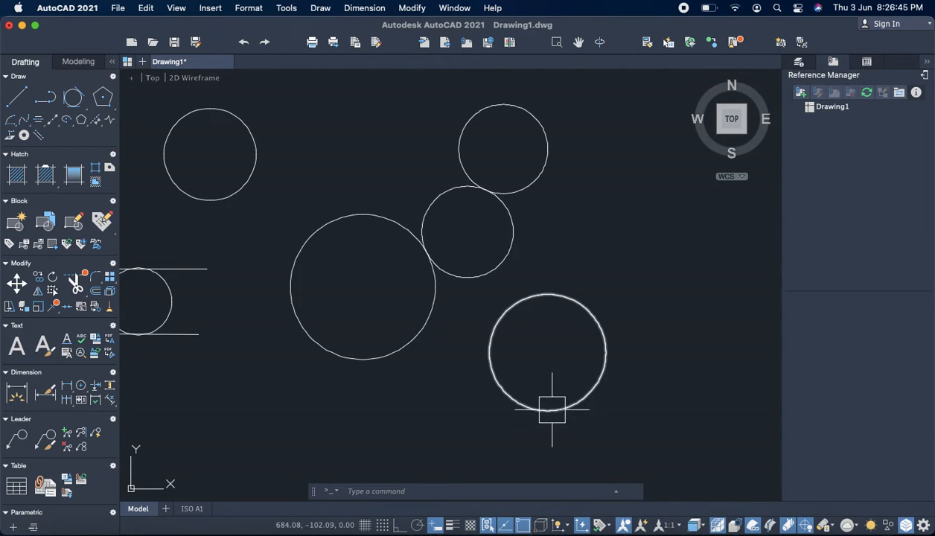
scroll(547, 408, down, 2)
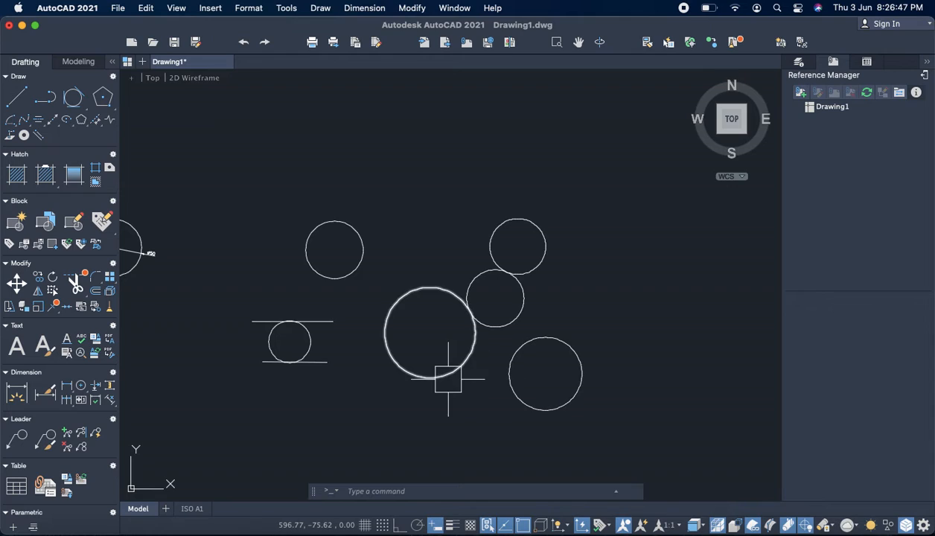
Step: Draw a 10-sided polygon inscribed in a circle, centered to the lower right of the newest circle
click(103, 104)
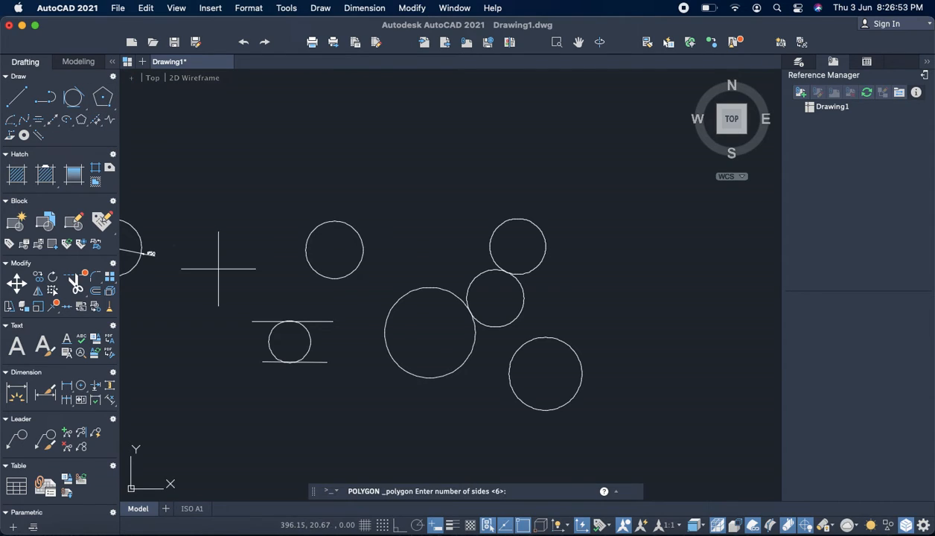
scroll(218, 267, down, 2)
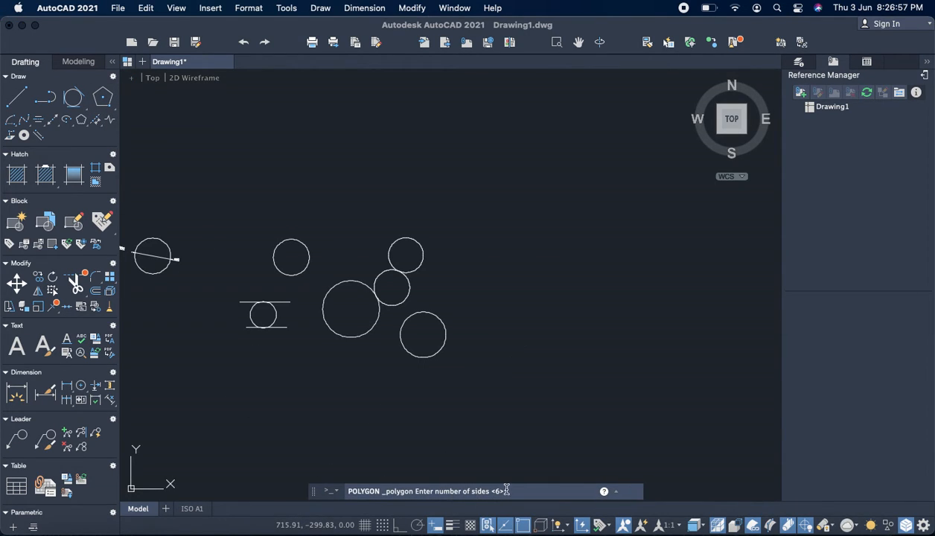
scroll(504, 346, up, 2)
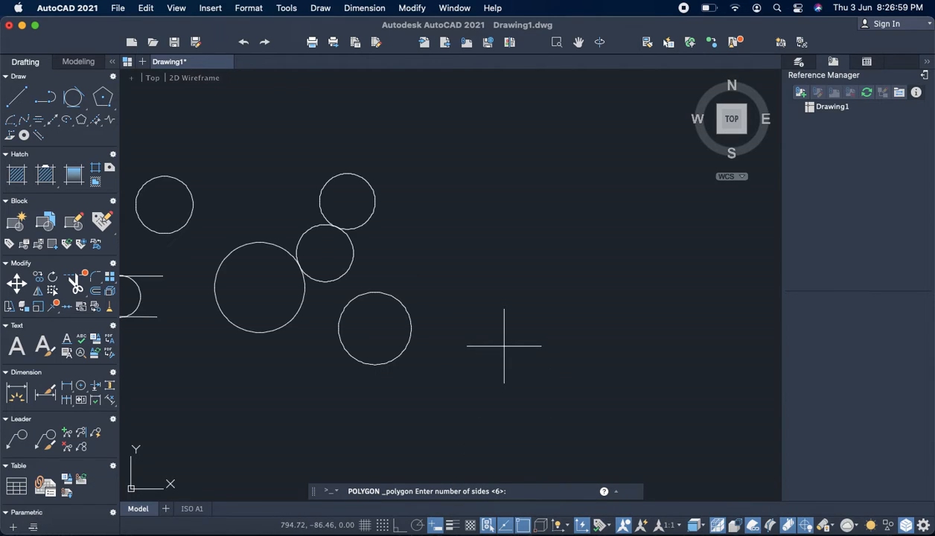
click(526, 483)
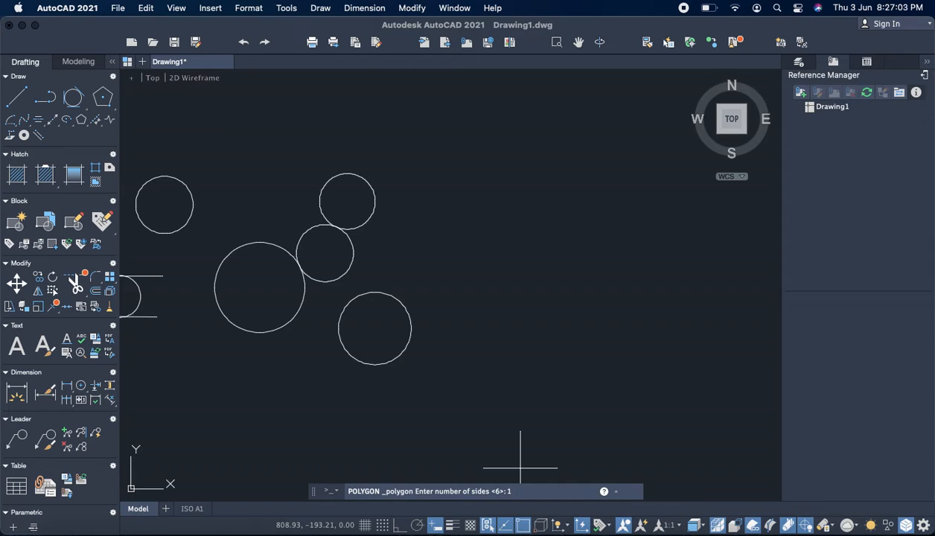
key(Return)
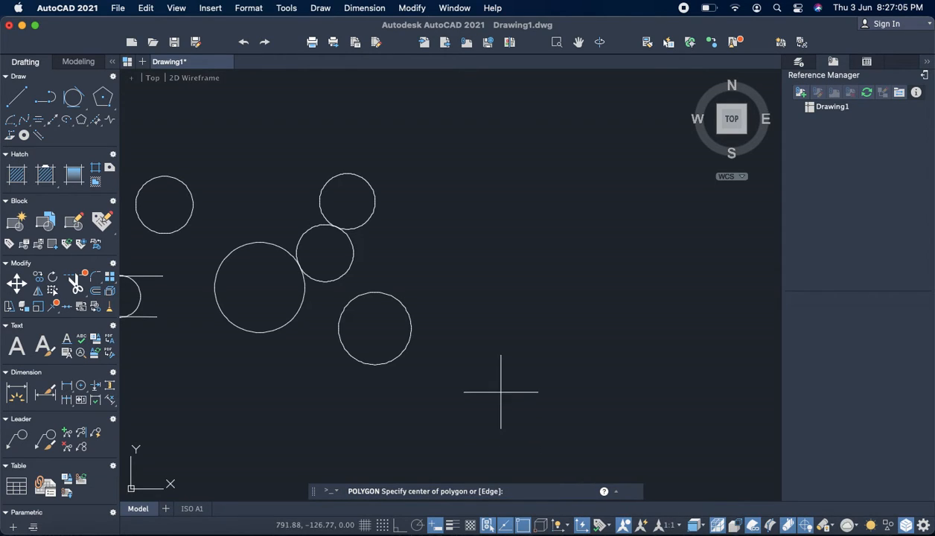
click(491, 371)
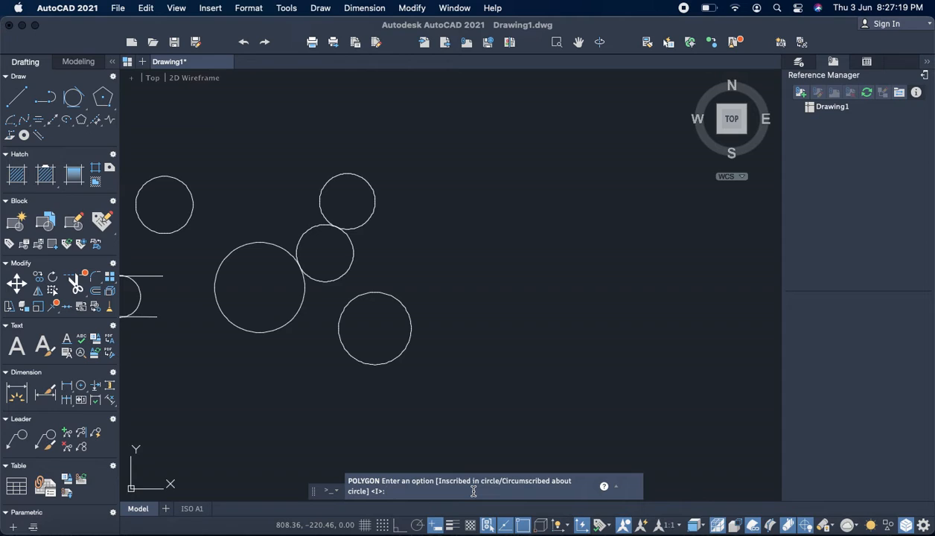
text(I)
key(Return)
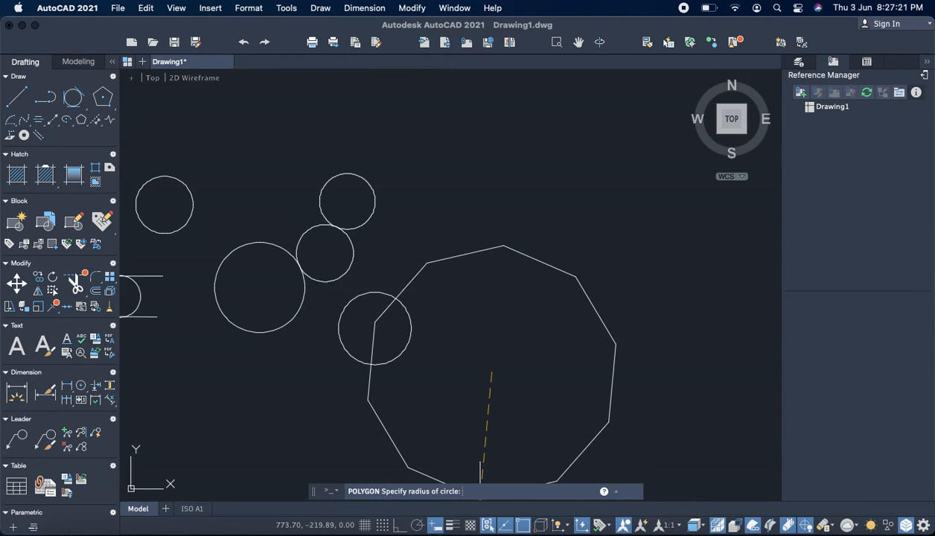
click(525, 446)
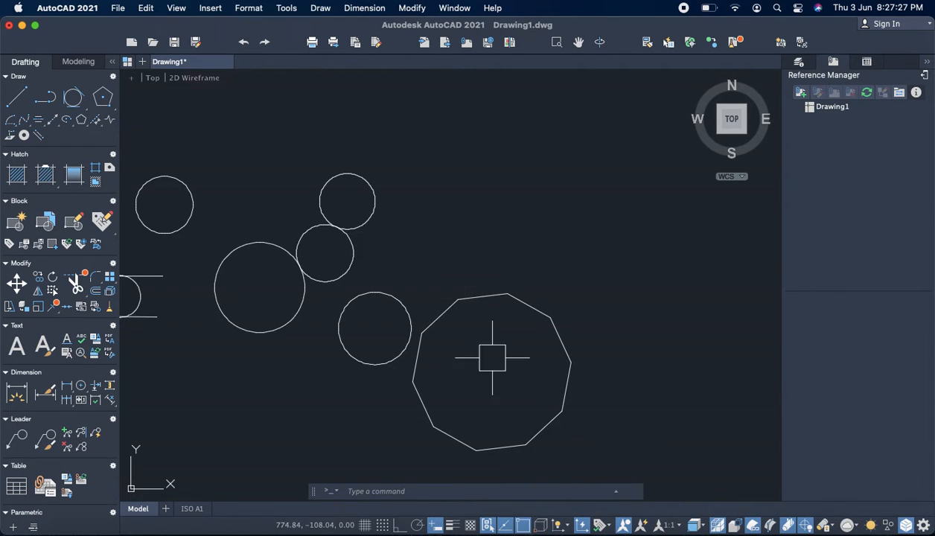
Step: Draw a rectangle directly above the ten-sided polygon by picking two opposite corners
click(112, 109)
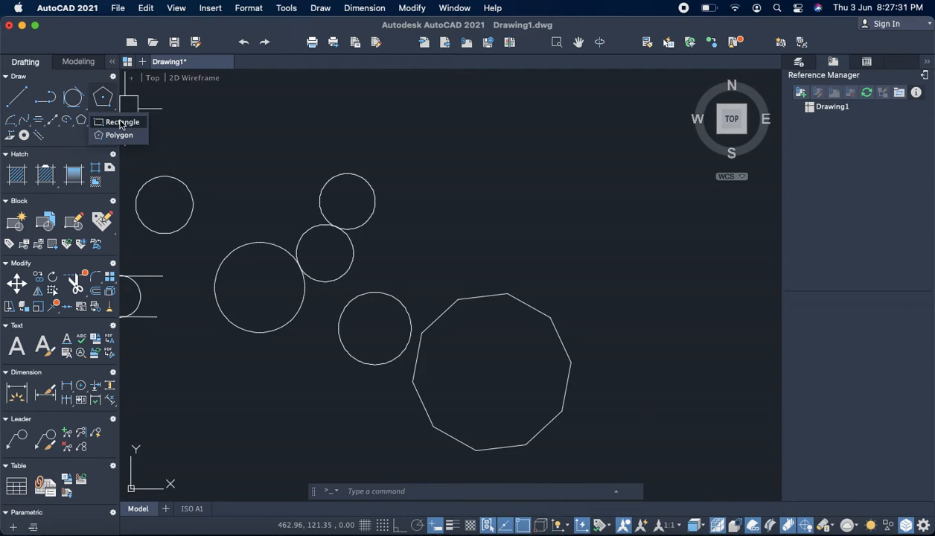
click(123, 122)
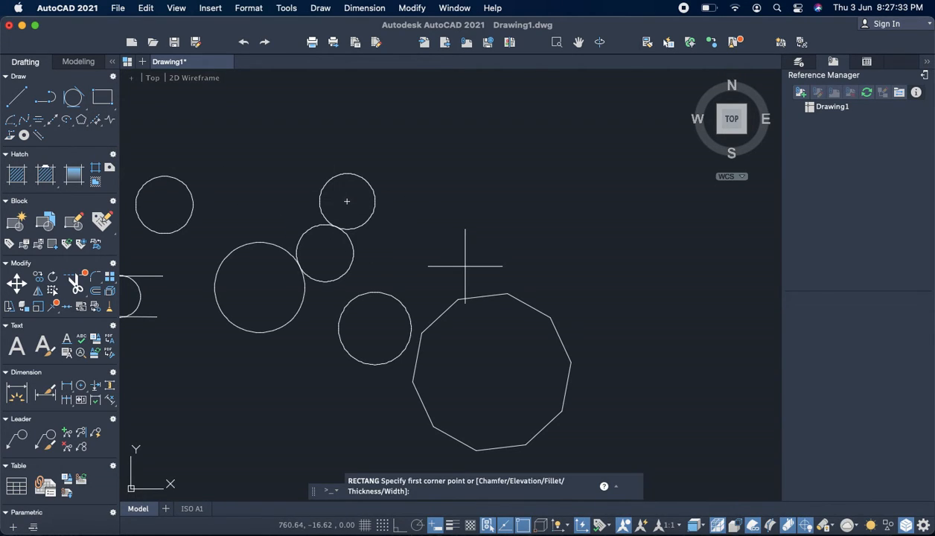
scroll(468, 289, down, 2)
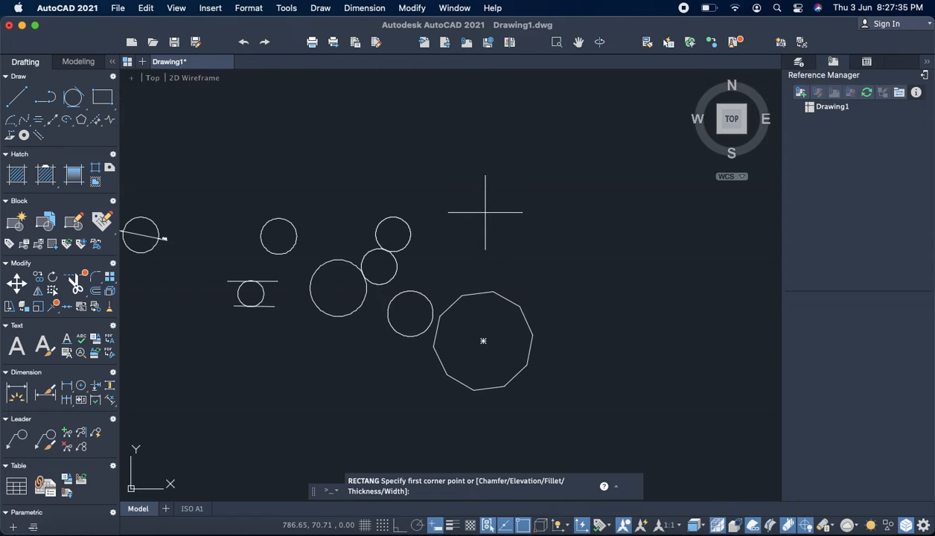
click(485, 213)
click(568, 280)
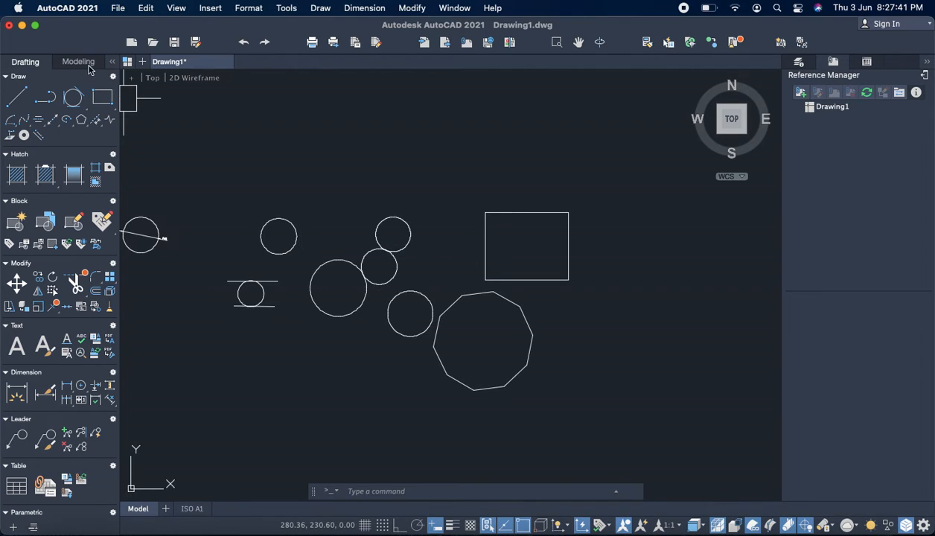
Step: Draw a nearly square rectangle to the right of the ten-sided polygon using the REC command
click(376, 488)
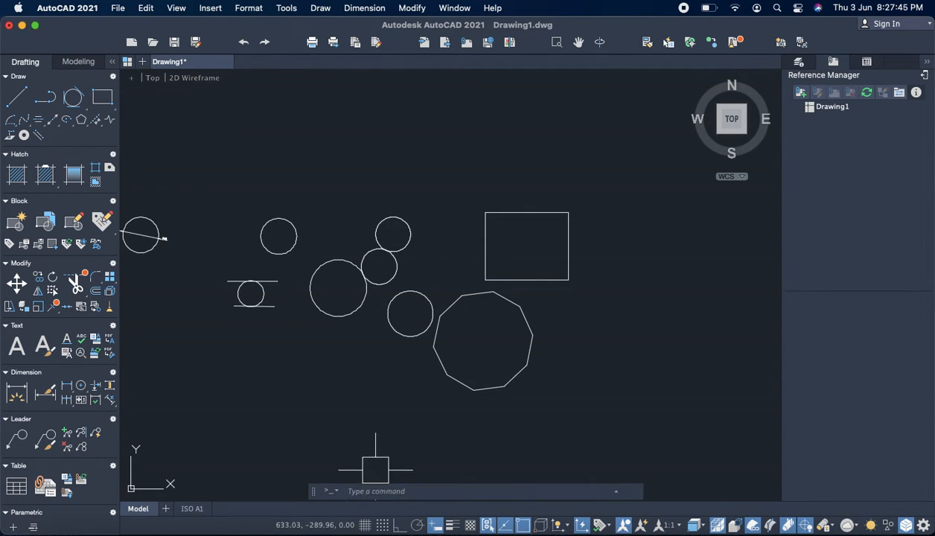
text(R)
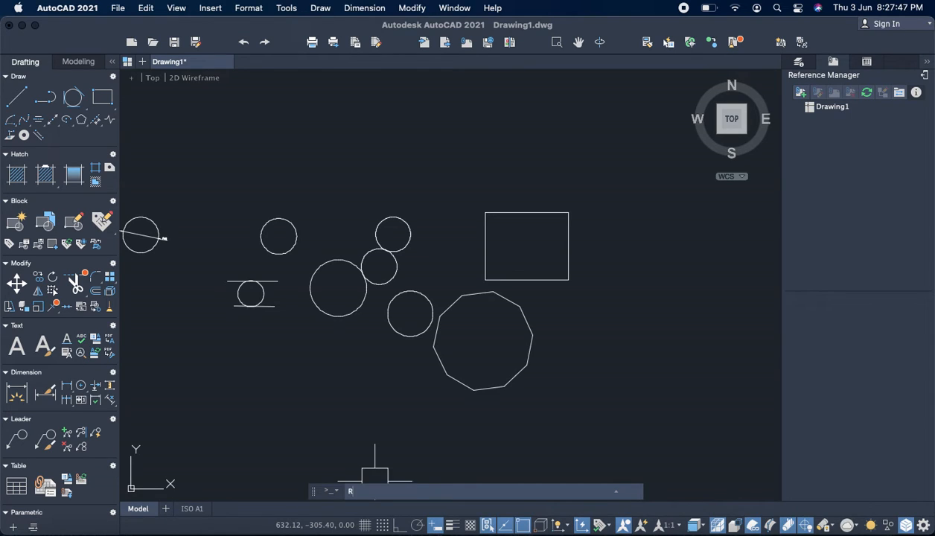
text(EC)
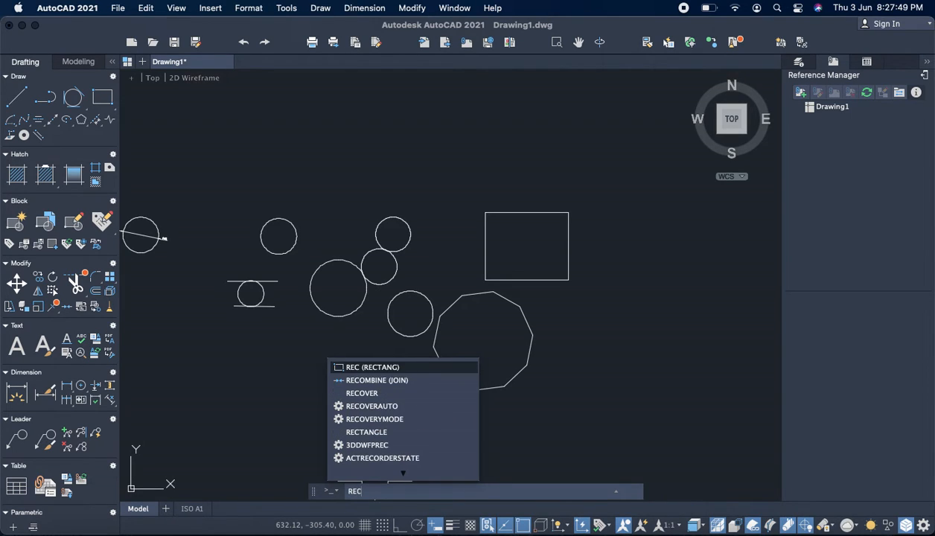
click(364, 366)
scroll(655, 310, down, 2)
click(640, 308)
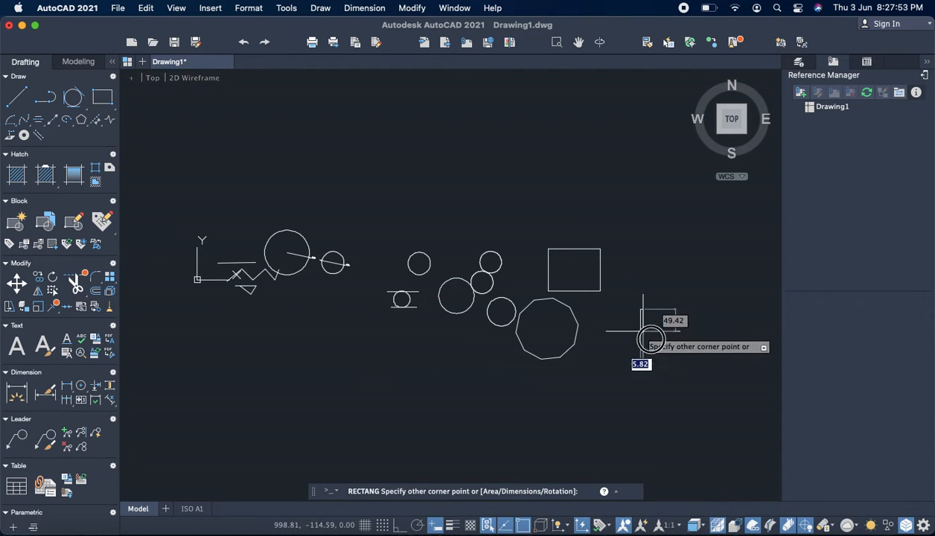
click(684, 353)
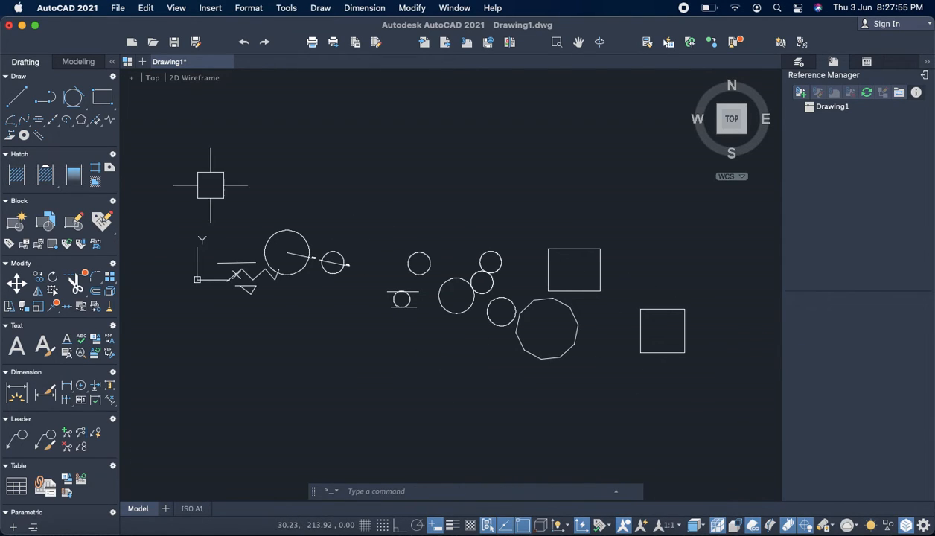
Step: Draw a three-point arc in the empty area above the circles, its second point about 35 units above its start
click(12, 123)
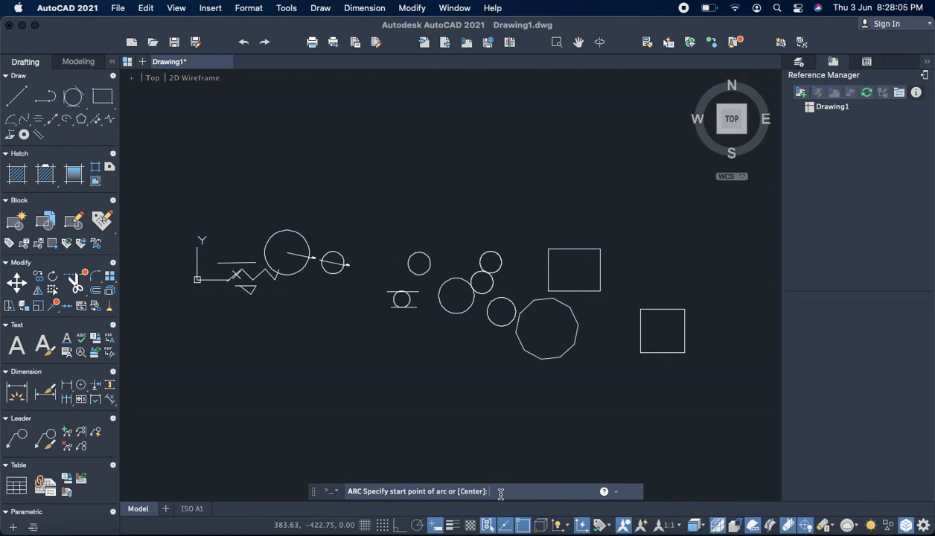
key(Escape)
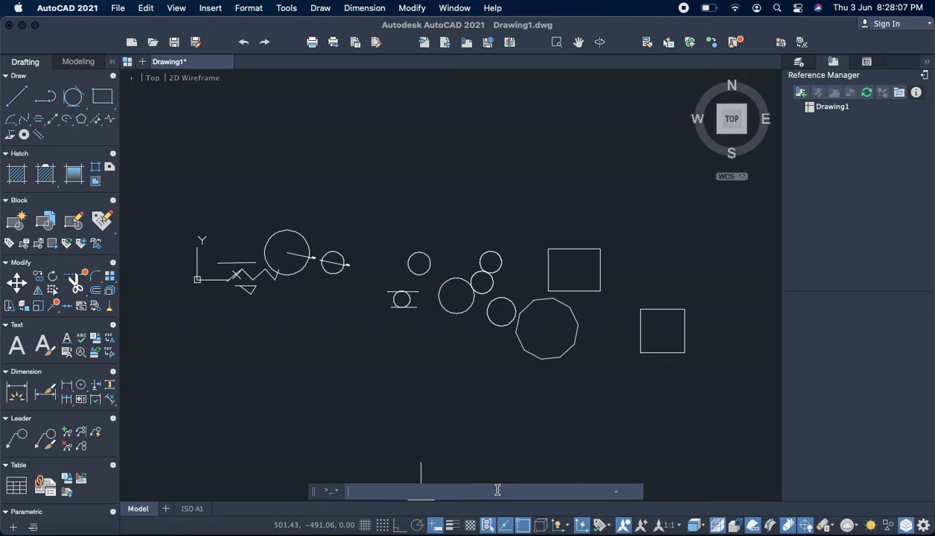
text(AR)
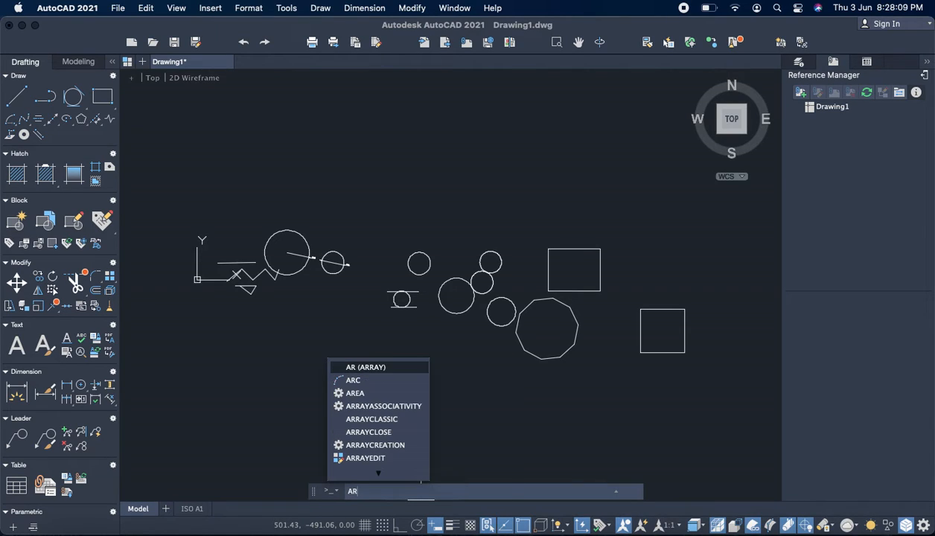
text(C)
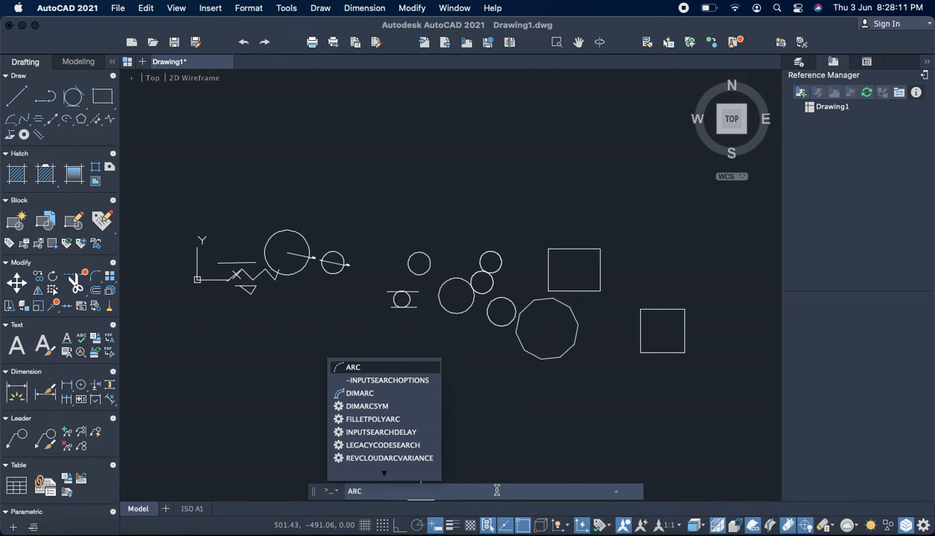
key(Return)
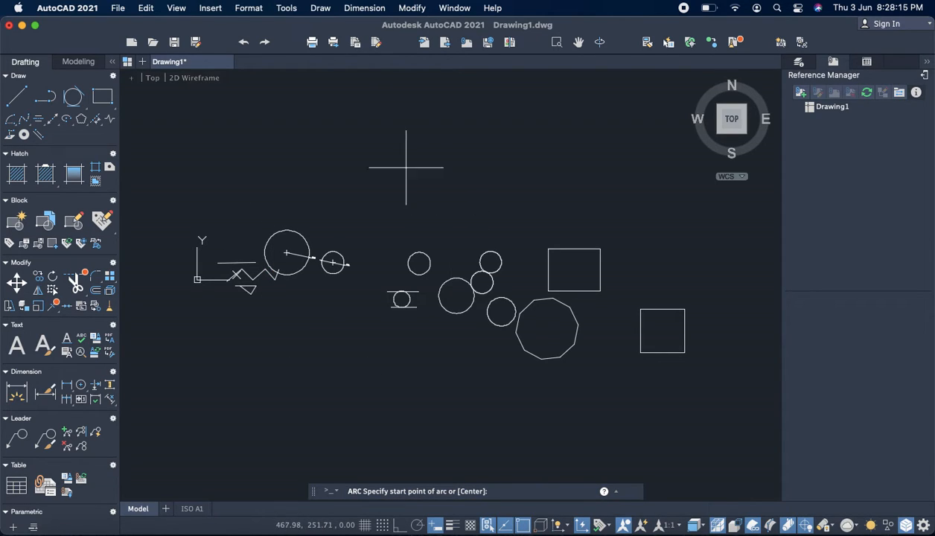
scroll(405, 167, up, 6)
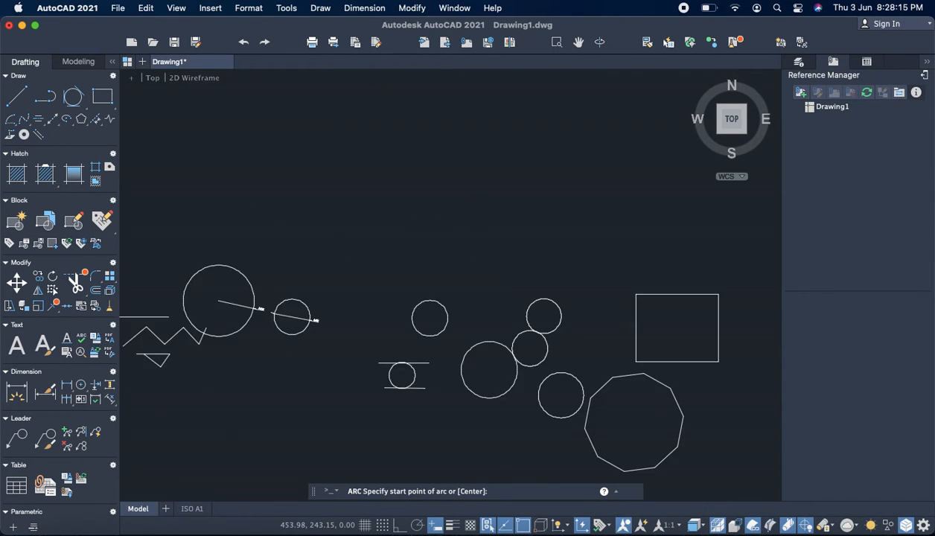
click(9, 123)
click(43, 139)
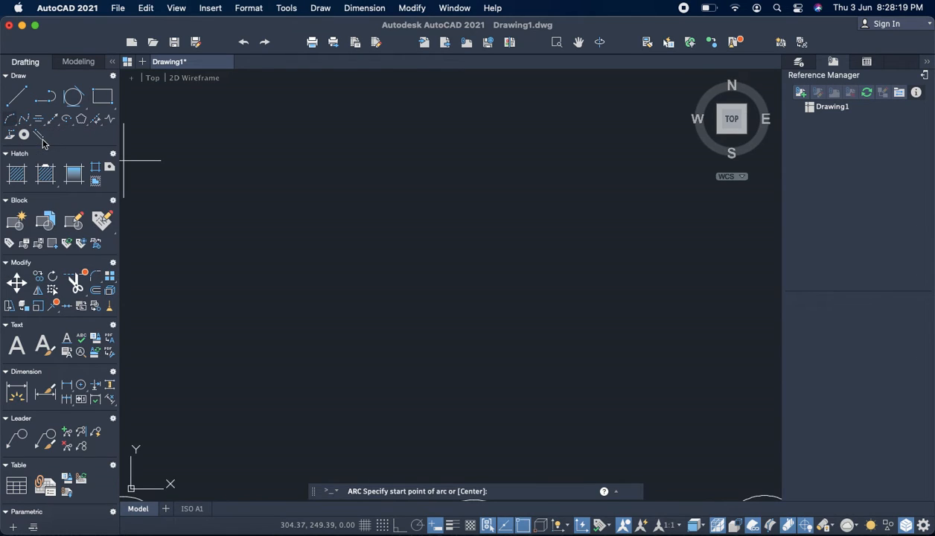
click(411, 292)
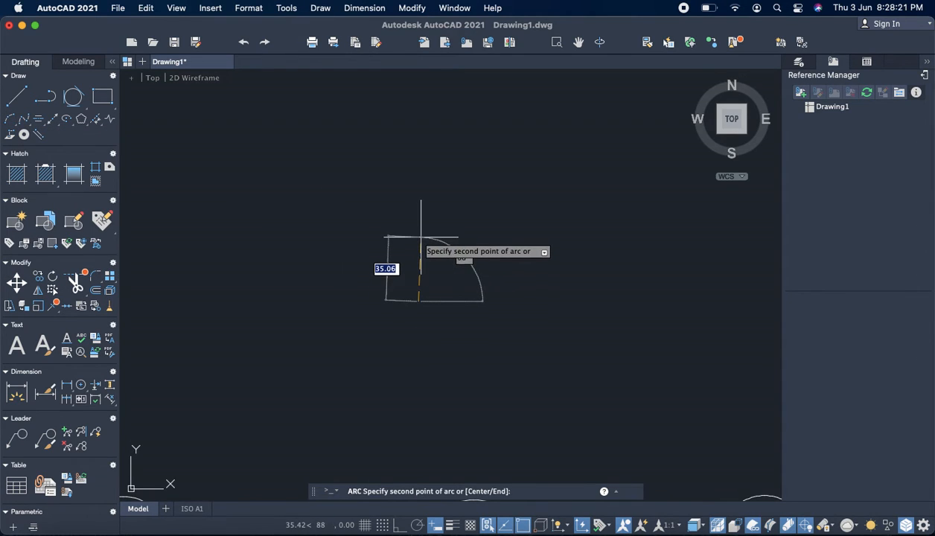
click(420, 236)
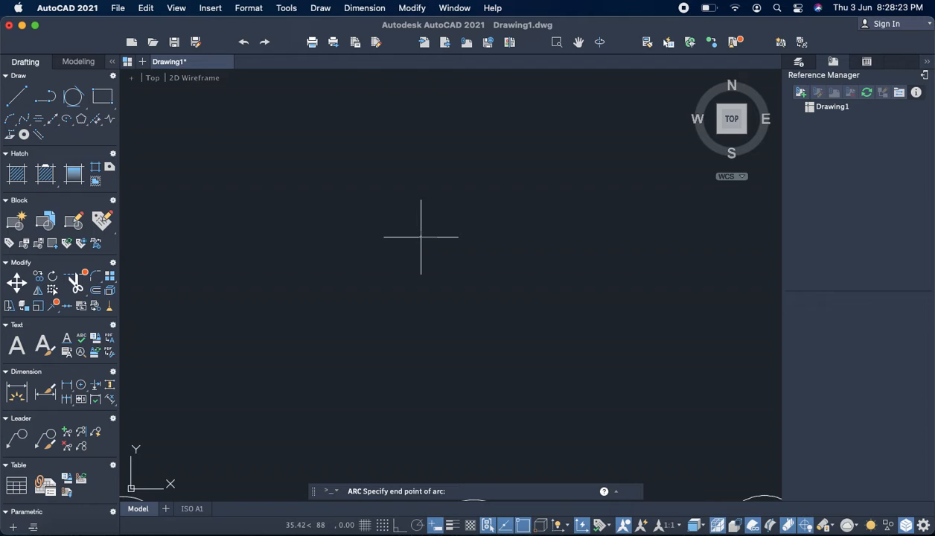
click(470, 274)
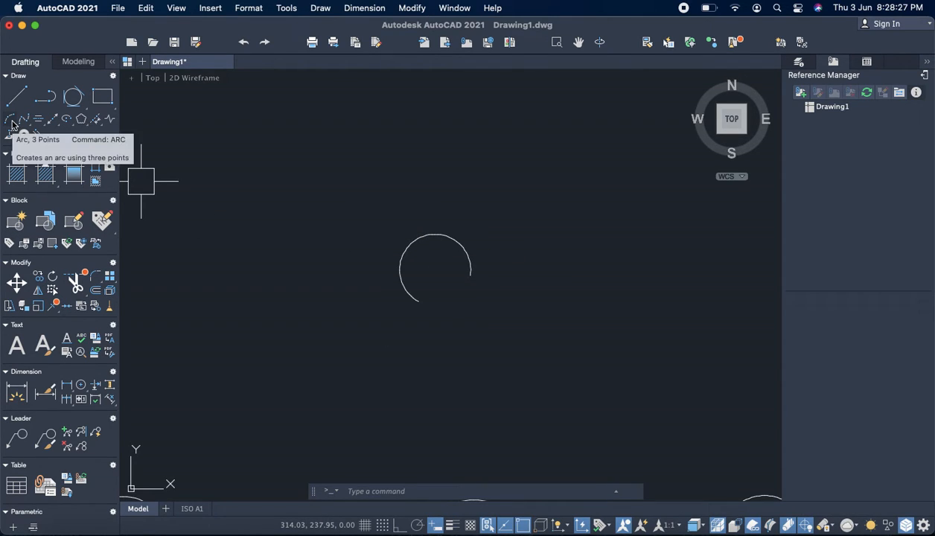
Step: Draw a larger three-point arc to the right of the first arc, bulging left and ending at its upper right
click(11, 119)
scroll(323, 265, down, 2)
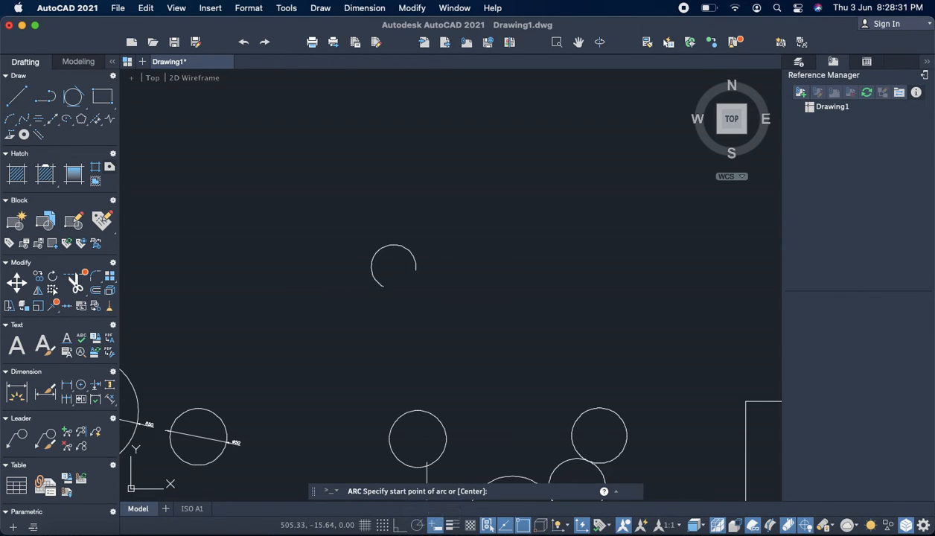
click(435, 526)
click(499, 303)
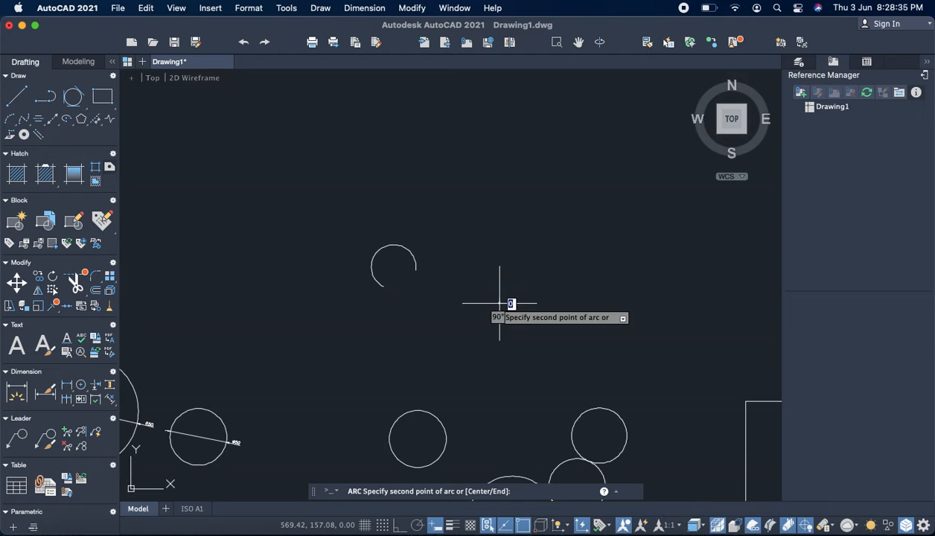
click(502, 236)
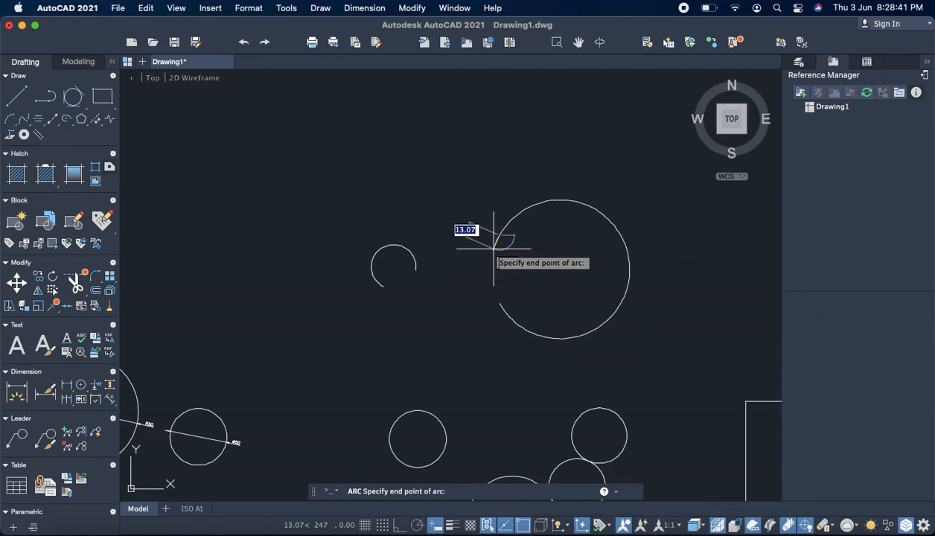
click(558, 201)
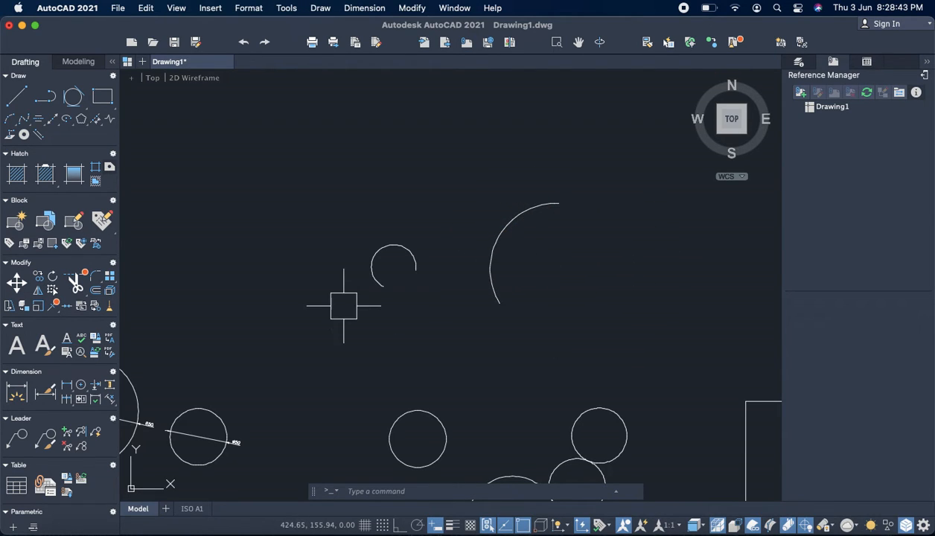
Step: Try to draw a wavy spline through four points in the empty area to the right of the larger arc
click(25, 123)
scroll(291, 144, down, 4)
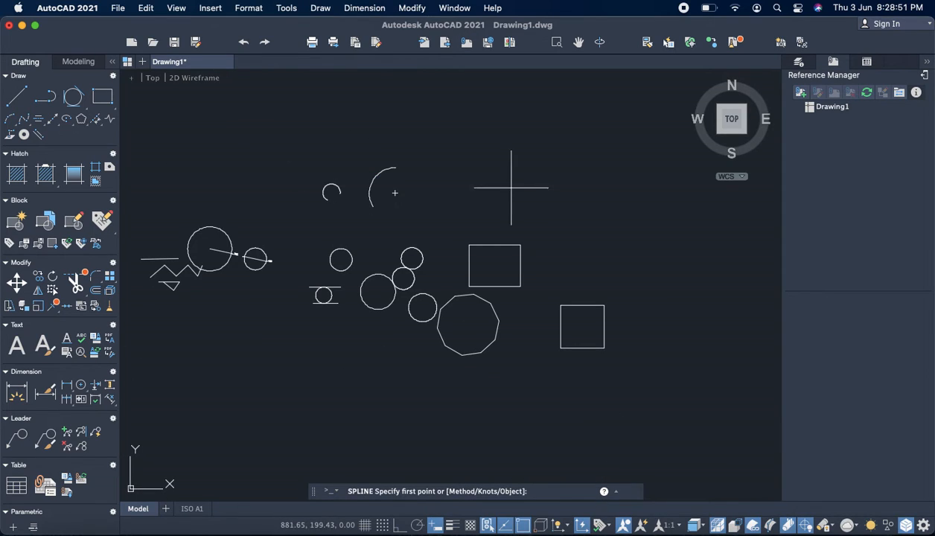
scroll(547, 168, up, 2)
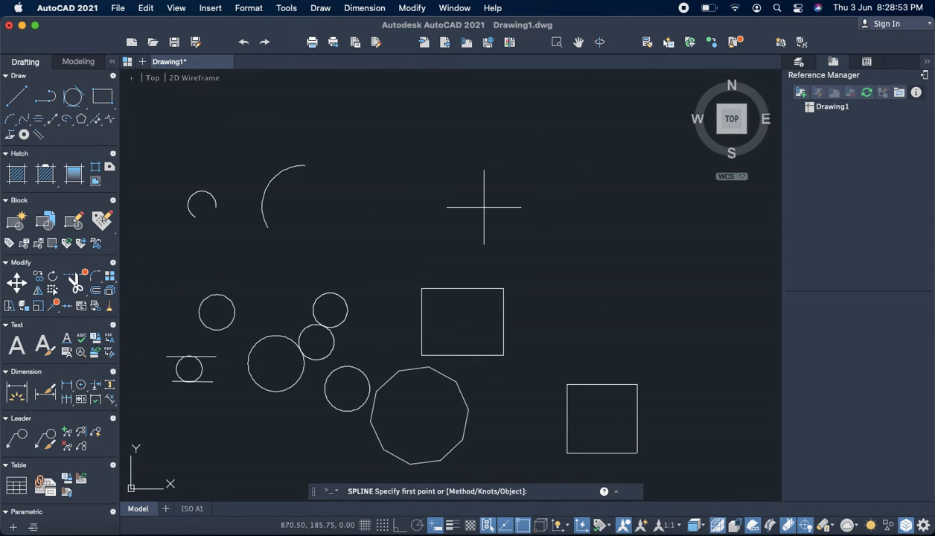
click(368, 223)
click(410, 185)
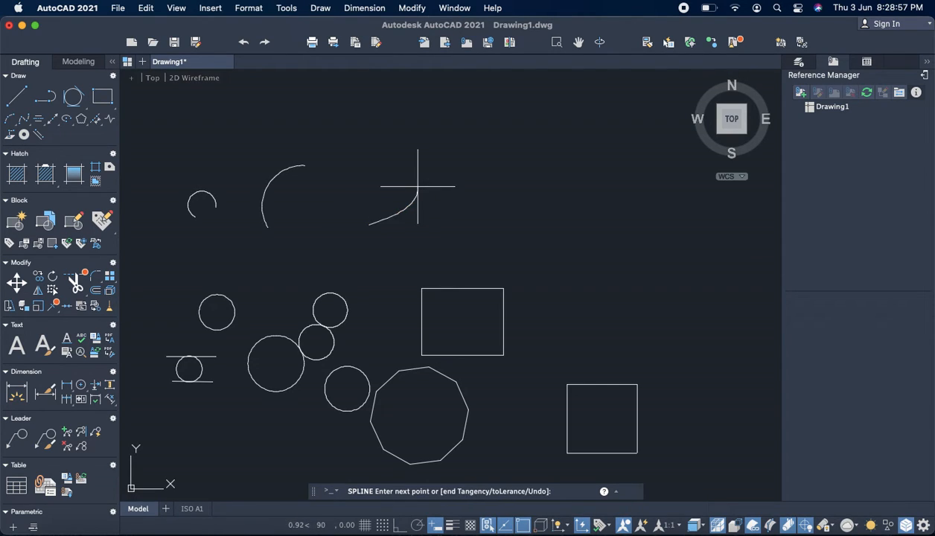
click(437, 204)
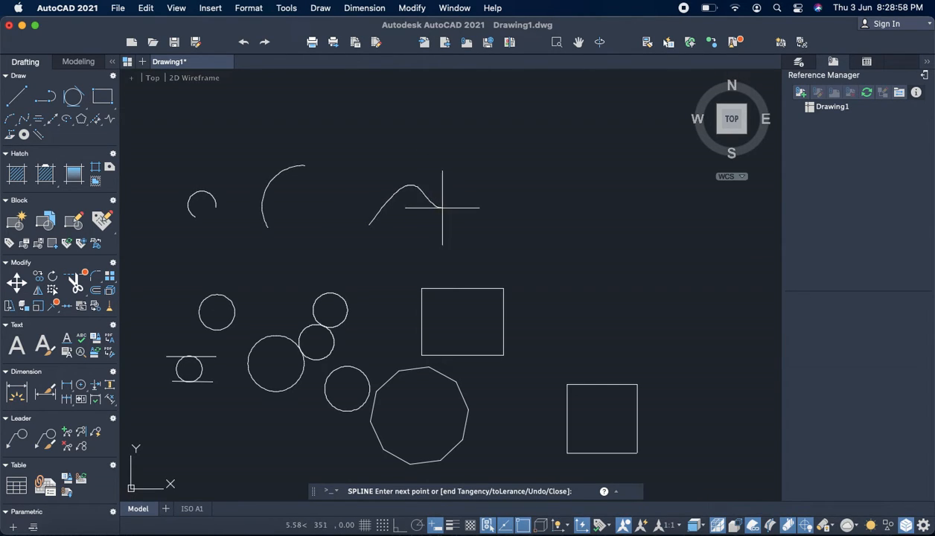
click(482, 175)
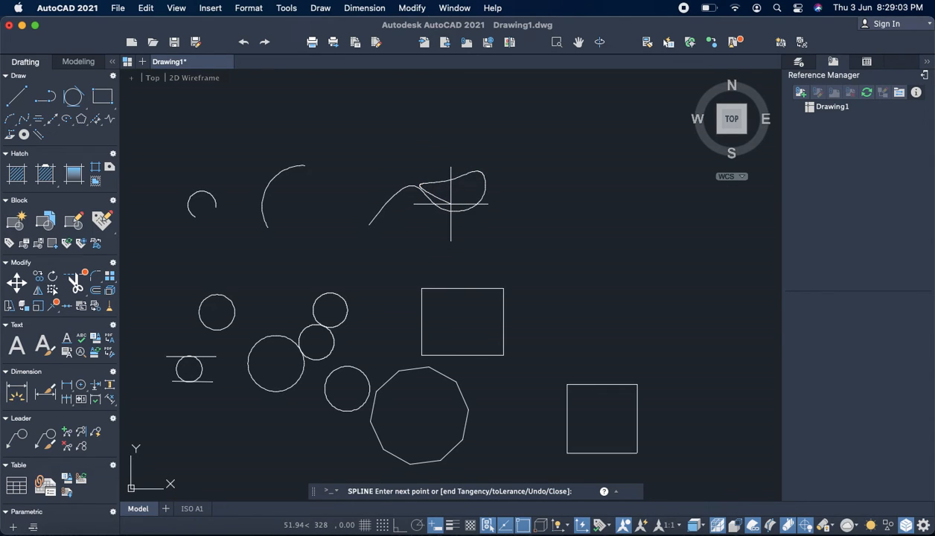
key(Escape)
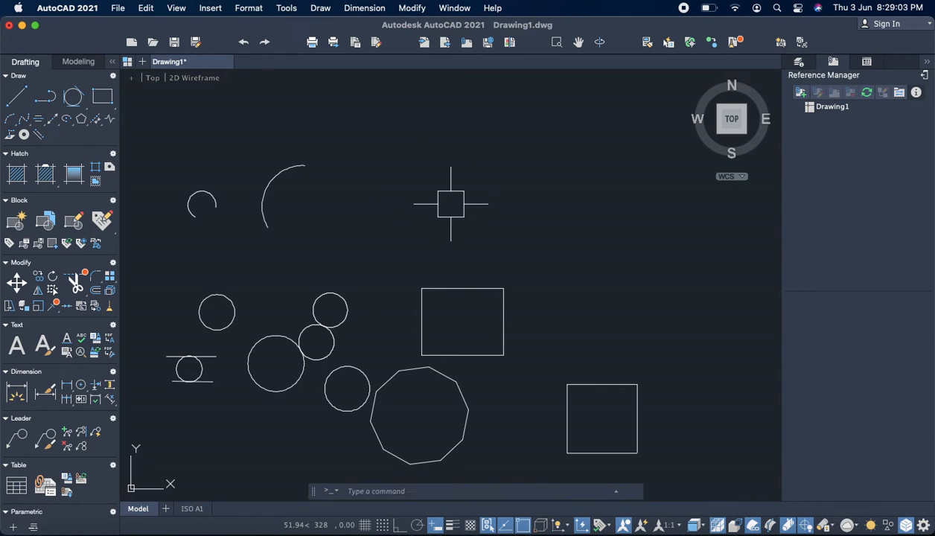
Step: Add a horizontal centerline between the upper and lower edges of the rectangle above the ten-sided polygon
click(40, 122)
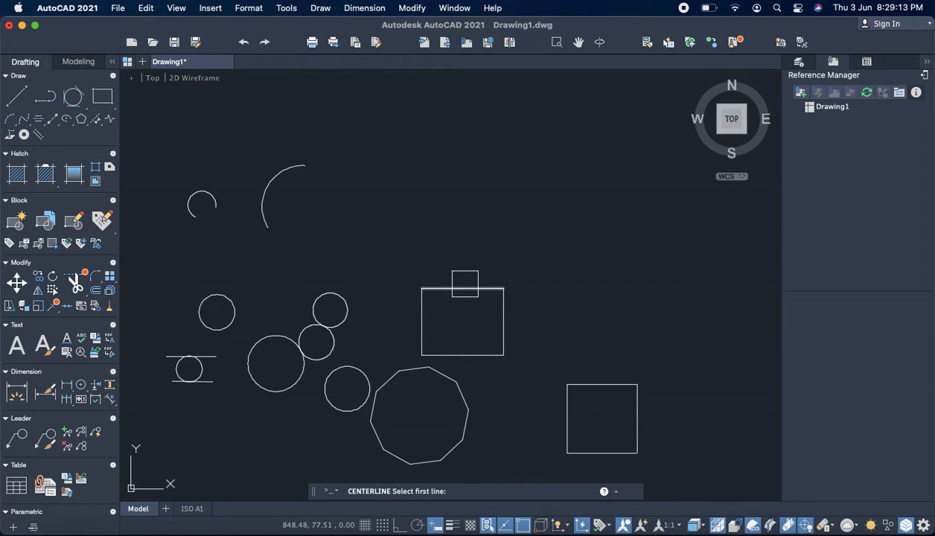
click(456, 288)
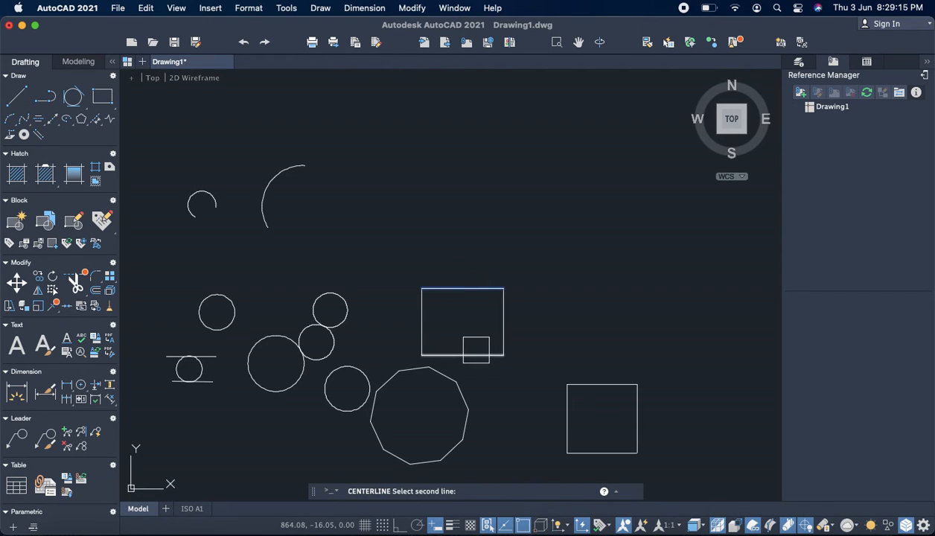
click(475, 354)
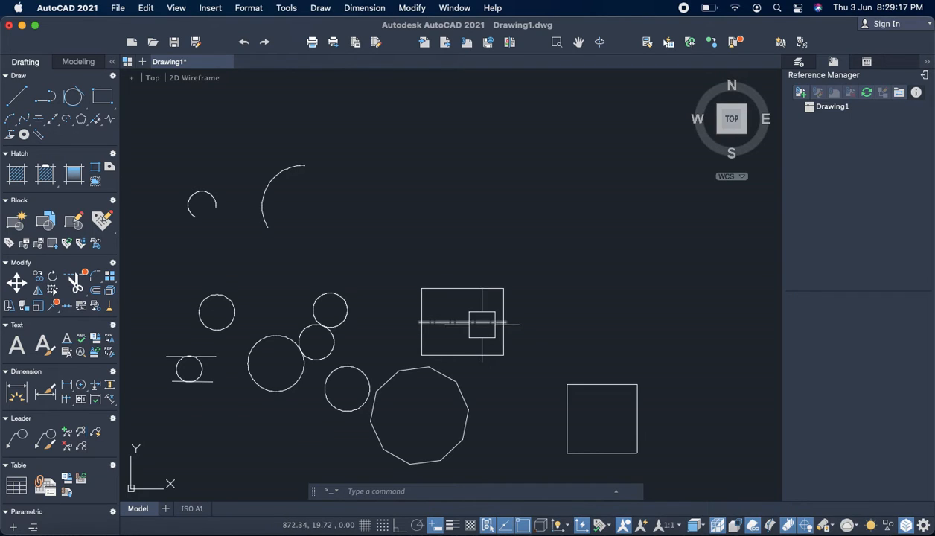
scroll(480, 323, up, 2)
scroll(494, 293, down, 2)
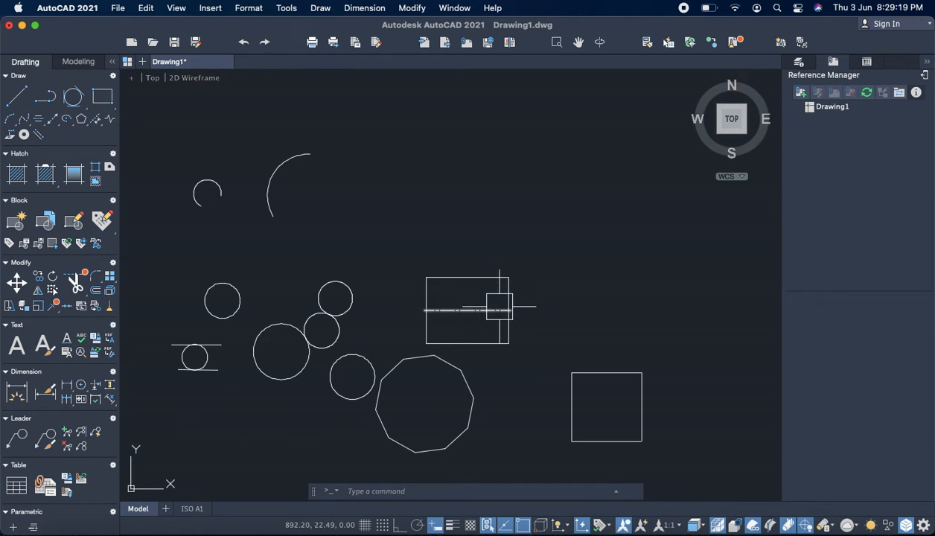
mouse_move(501, 318)
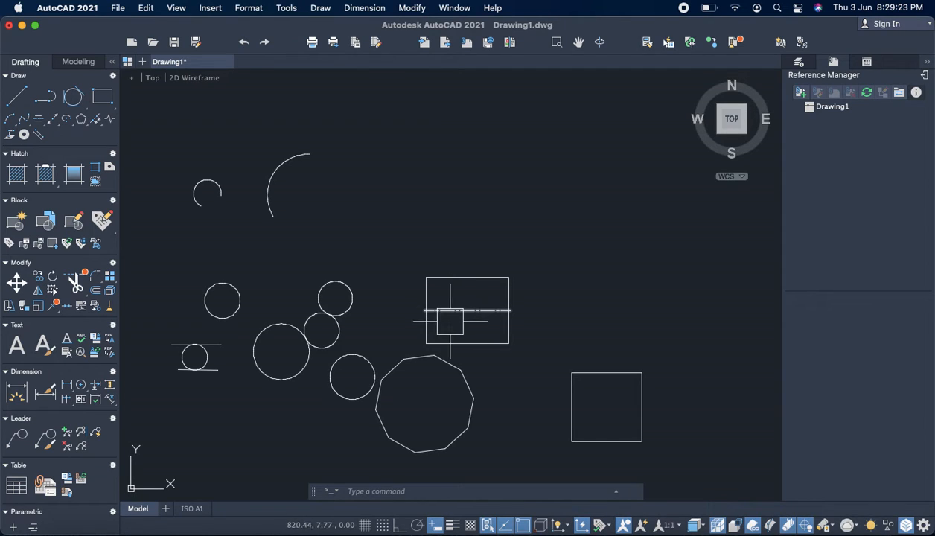
Step: Add a horizontal centerline between the upper and lower edges of the nearly square rectangle right of the polygon
click(40, 121)
scroll(483, 277, down, 2)
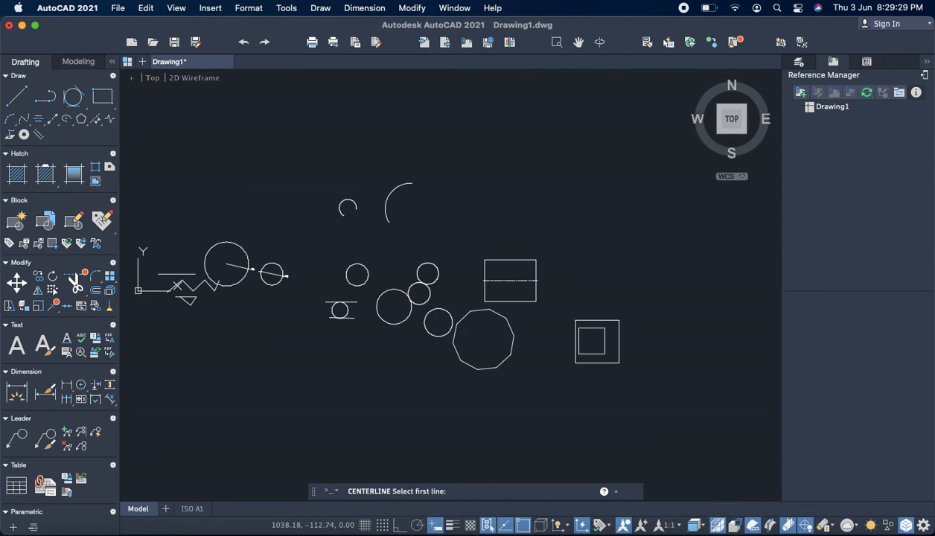
scroll(594, 334, up, 2)
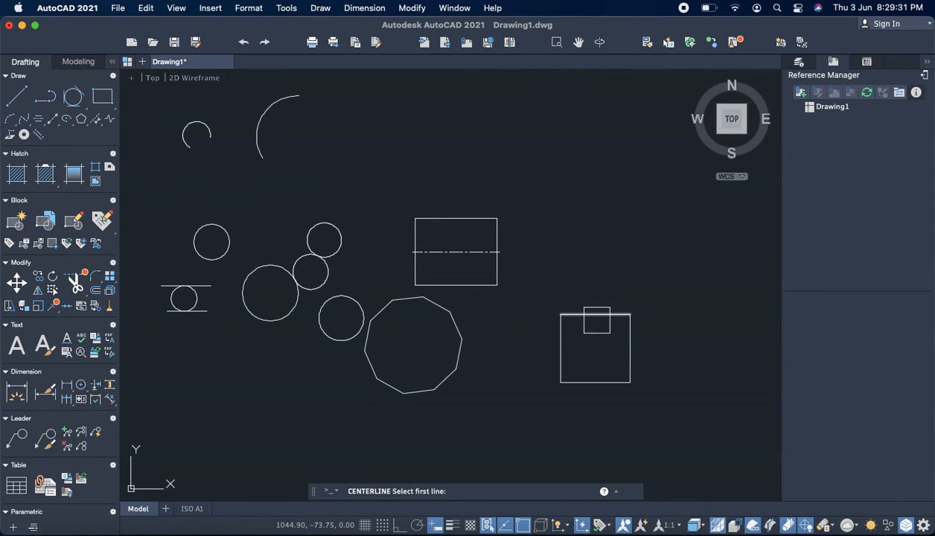
scroll(597, 320, up, 3)
click(599, 299)
scroll(599, 299, down, 2)
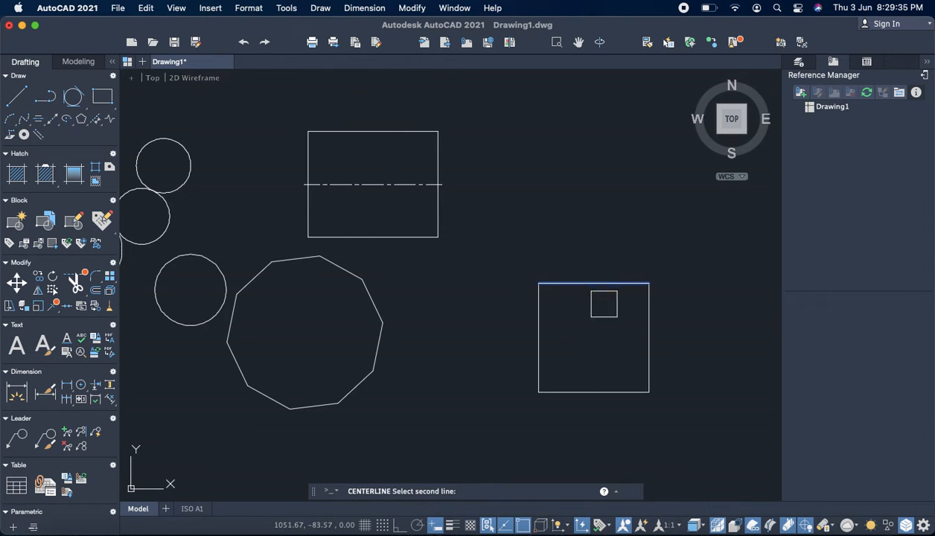
click(608, 392)
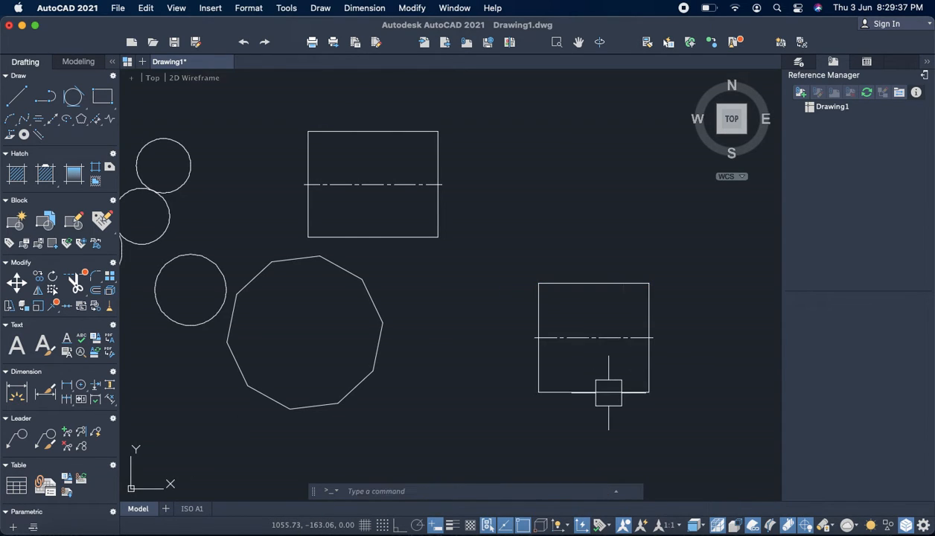
scroll(605, 340, up, 4)
scroll(599, 339, down, 4)
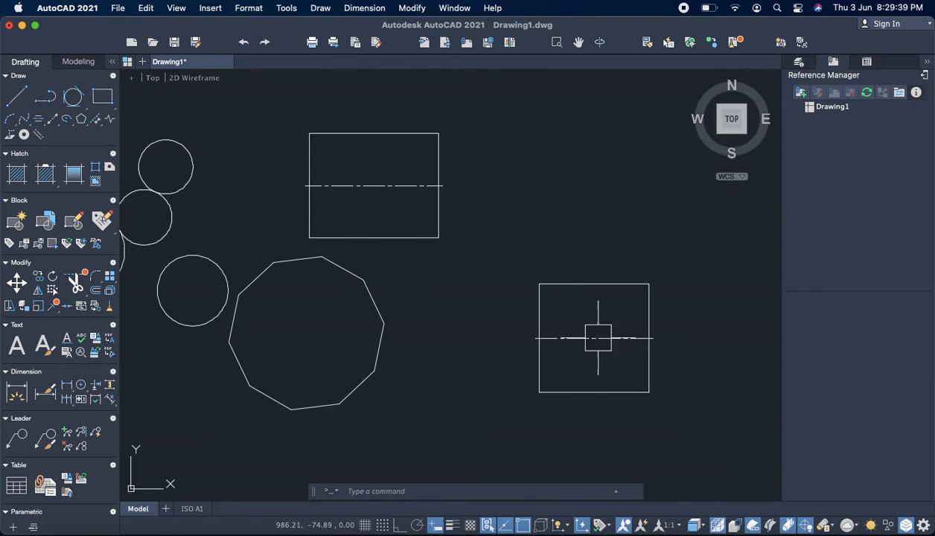
Step: Try to add a center mark to the rectangle above the ten-sided polygon
click(53, 120)
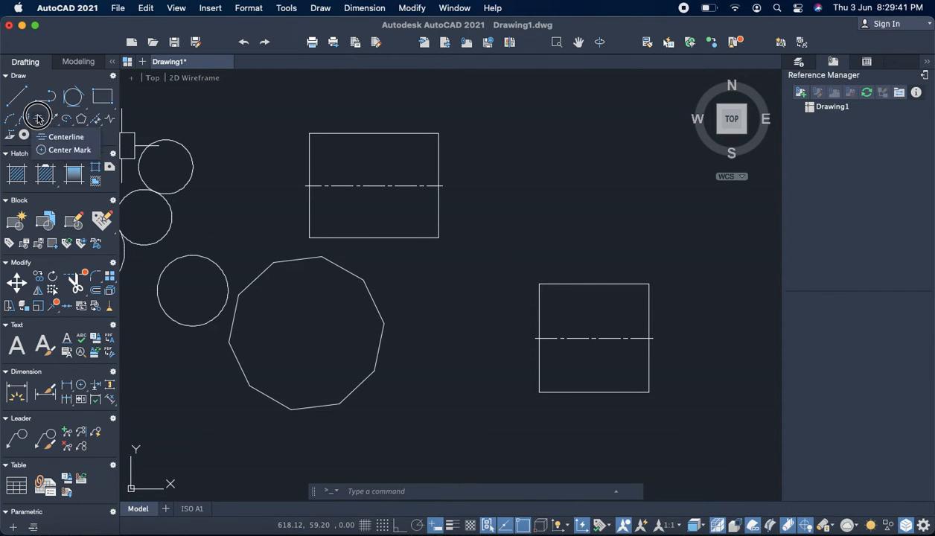
click(67, 150)
scroll(477, 324, down, 4)
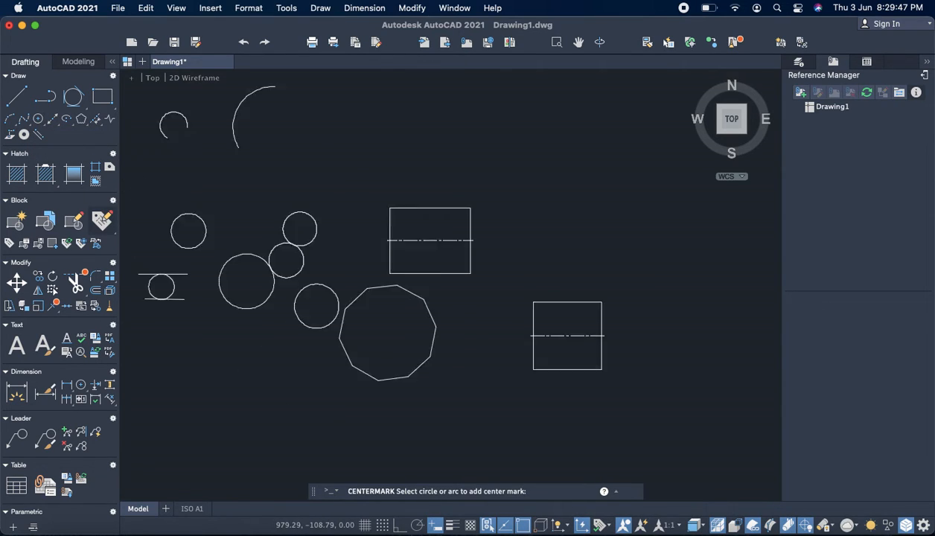
scroll(475, 255, up, 4)
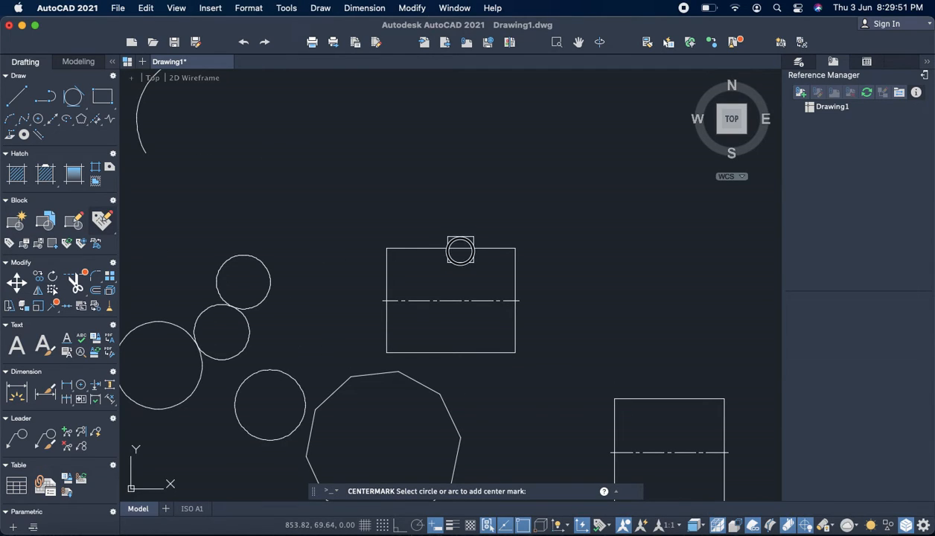
key(Escape)
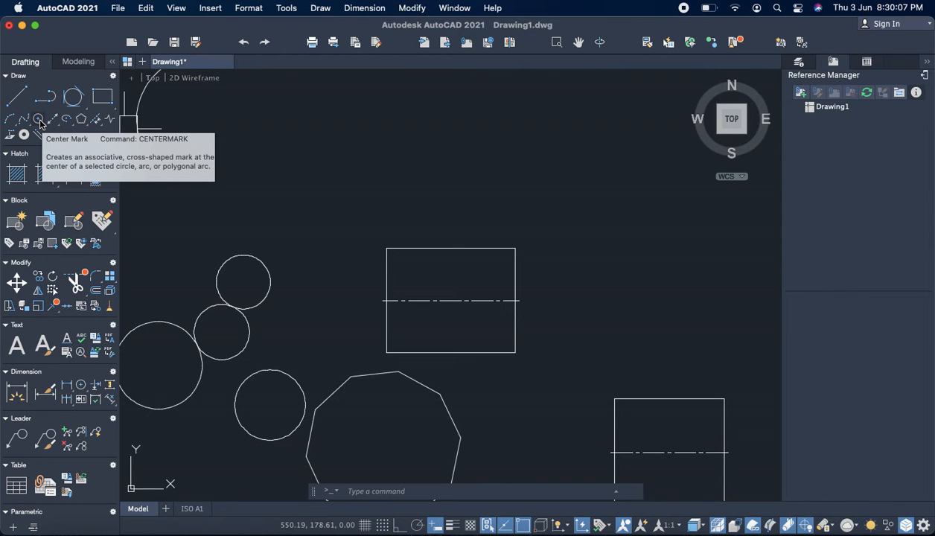
Step: Try to add a center mark to the ten-sided polygon using the CENTERMARK command
click(442, 492)
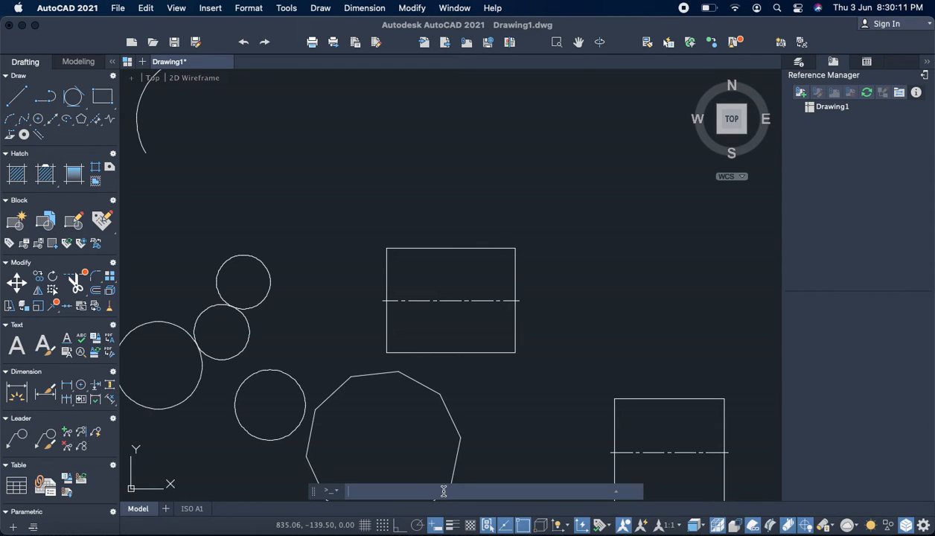
text(CENT)
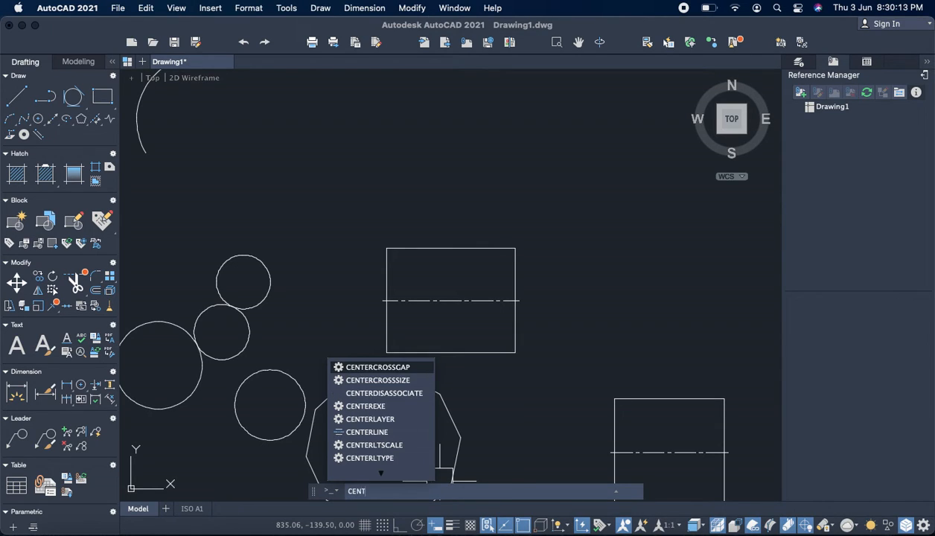
text(ER)
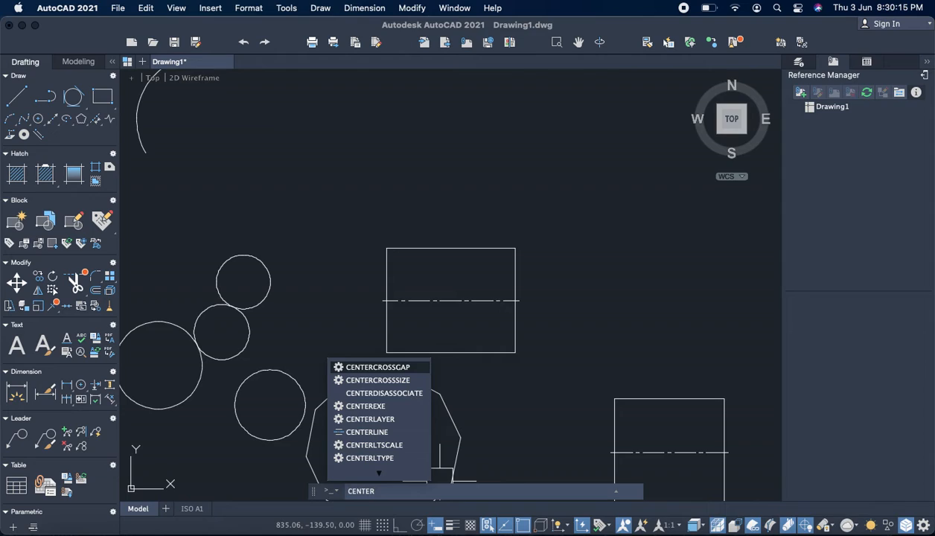
text(MARK)
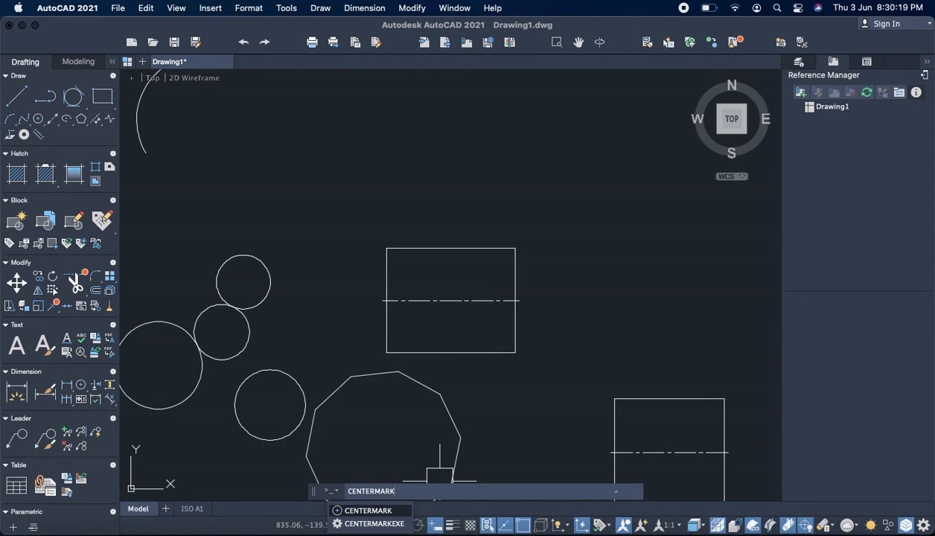
click(404, 511)
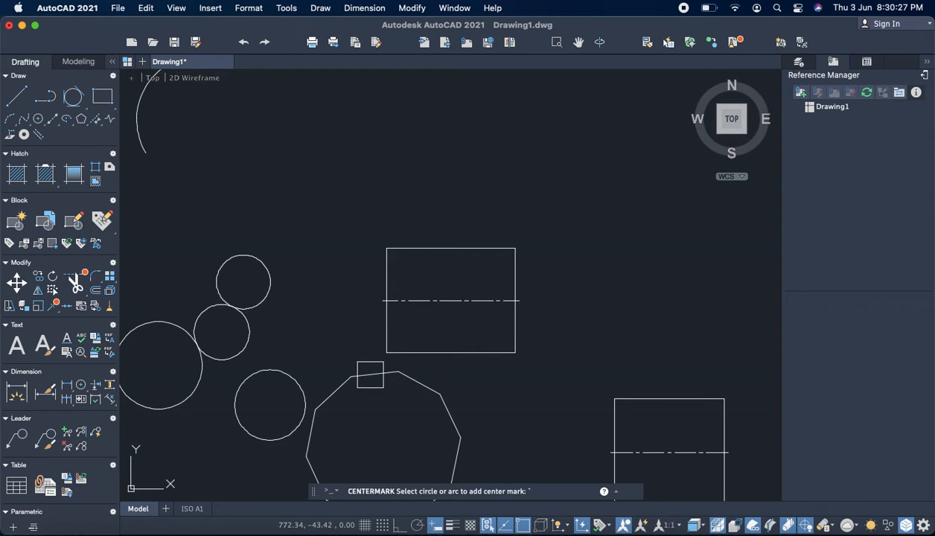
key(Escape)
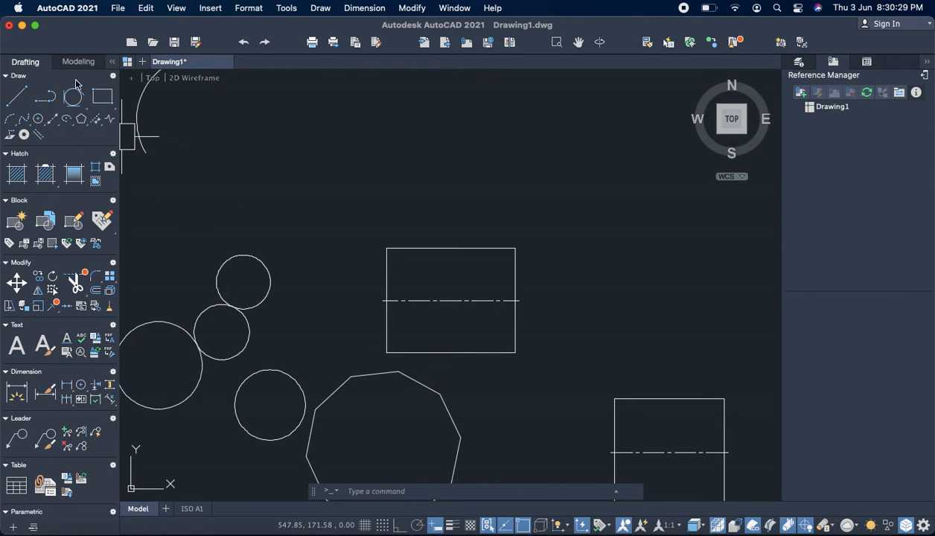
click(38, 119)
click(52, 119)
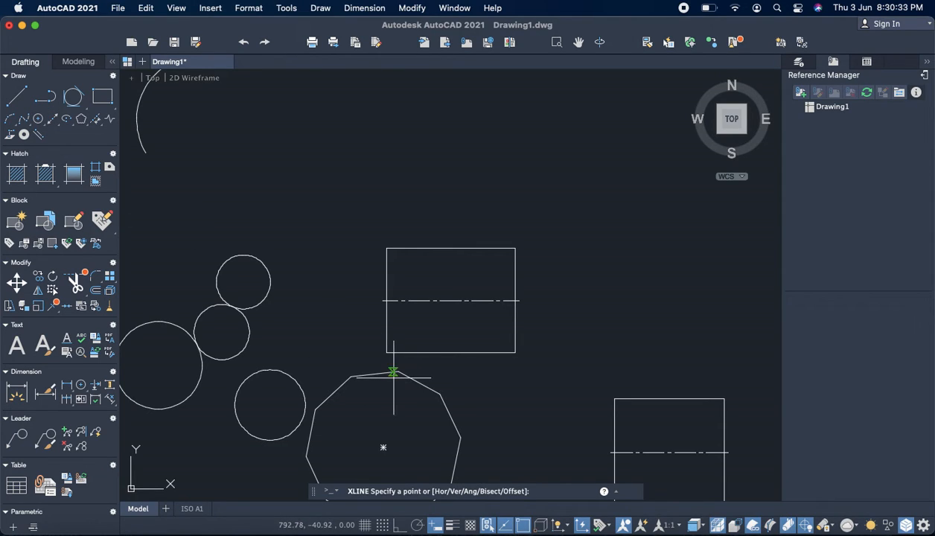
key(Escape)
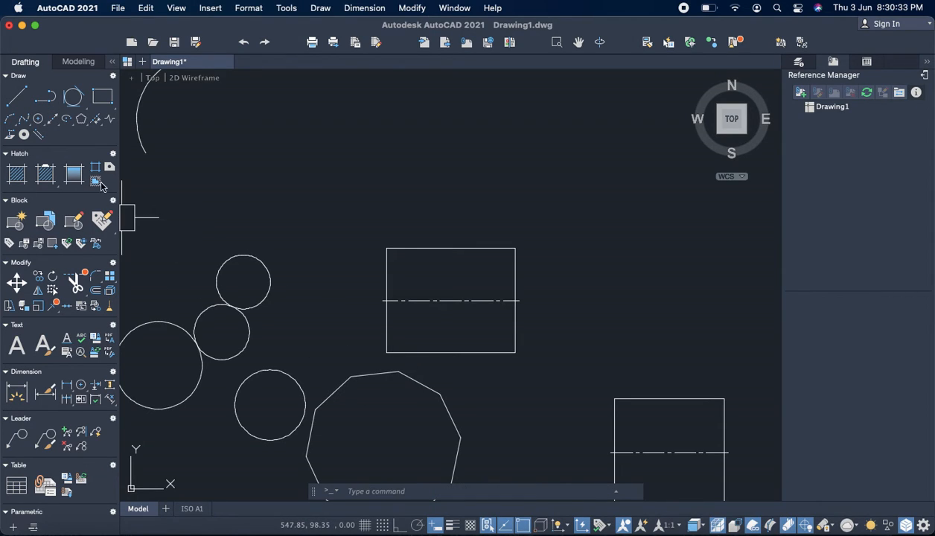
click(39, 119)
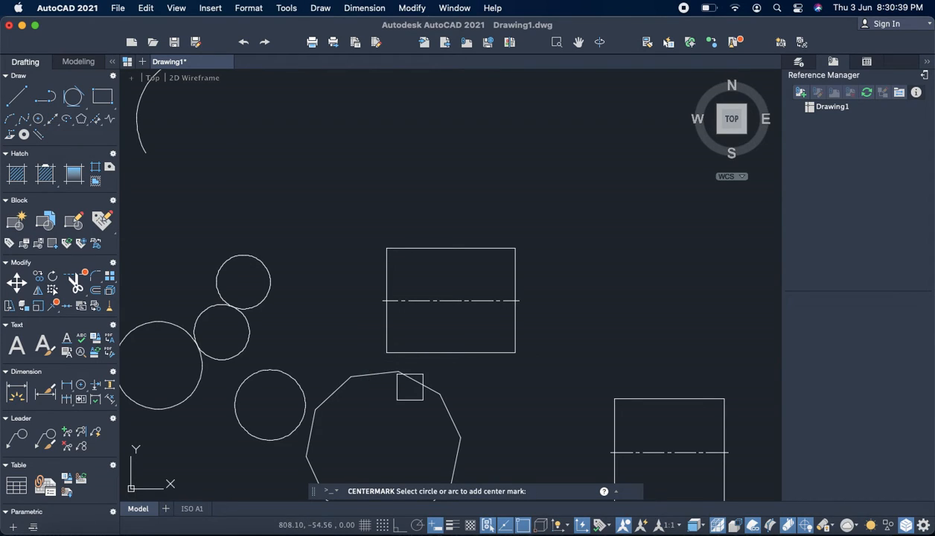
key(Escape)
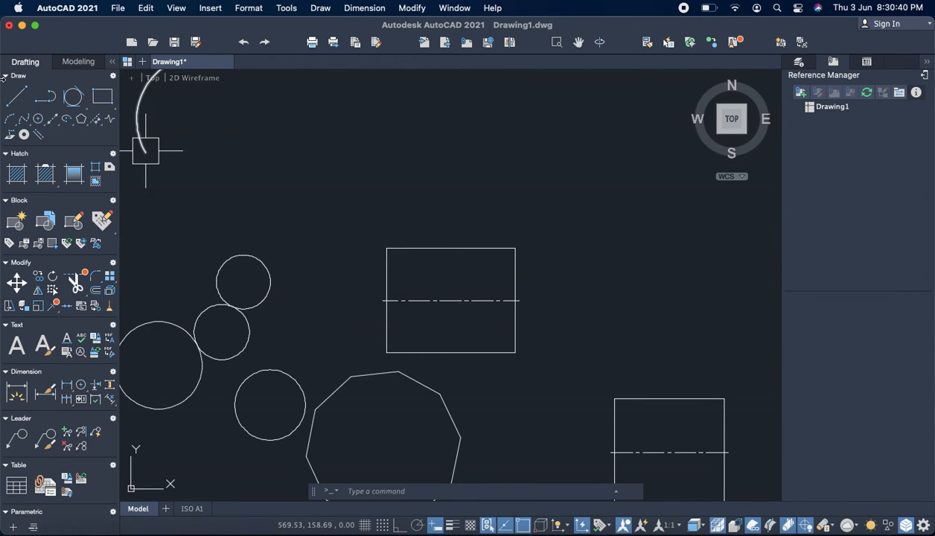
Step: Add a centerline between the ten-sided polygon's uppermost edge and its steep upper-right edge
click(43, 120)
click(41, 118)
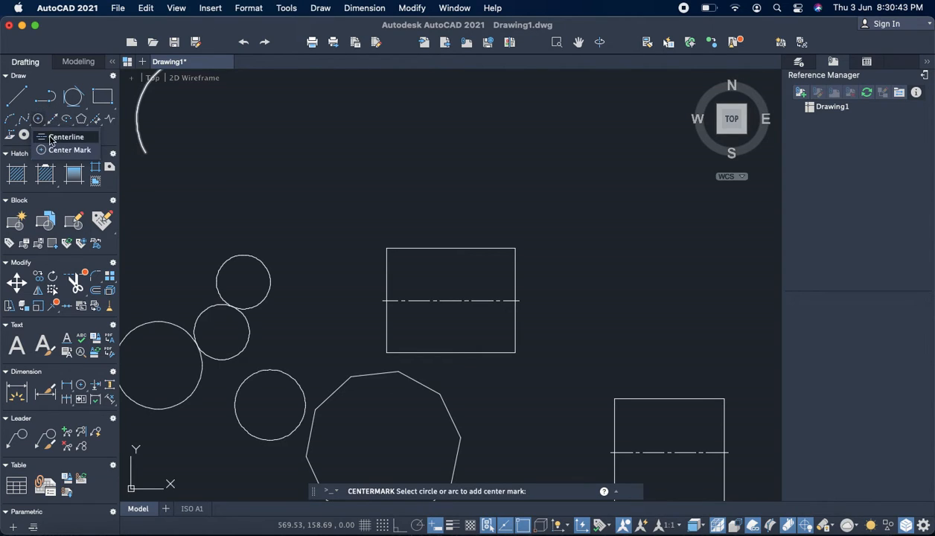
click(50, 138)
click(372, 374)
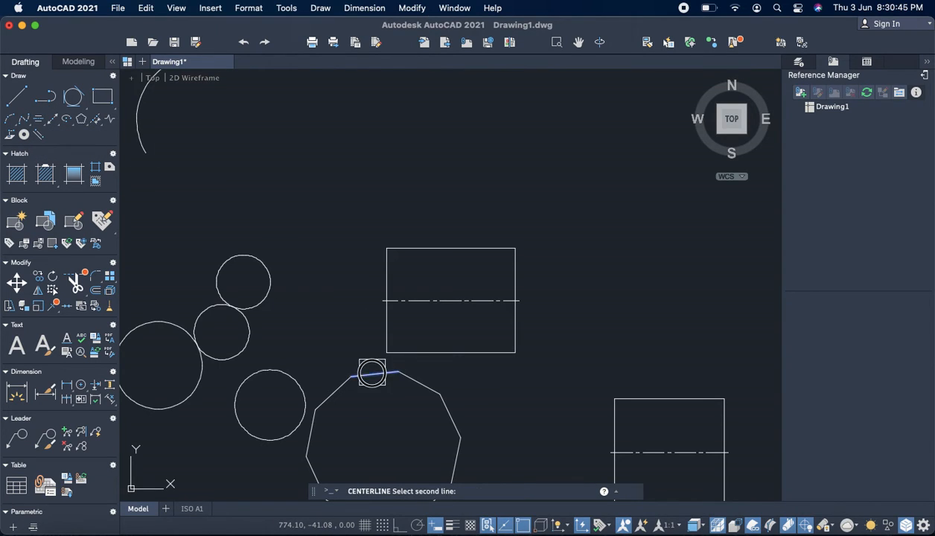
click(450, 412)
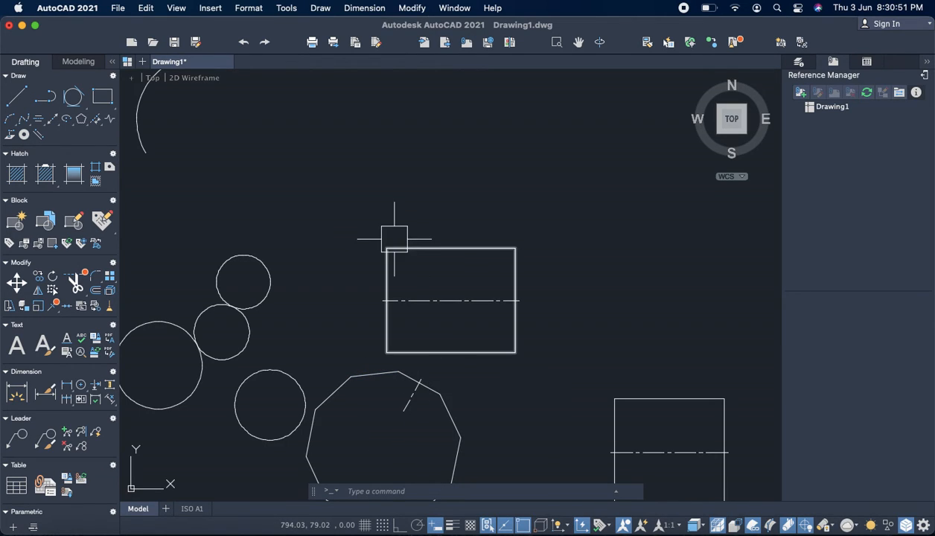
Step: Draw three construction lines through a common point above the upper rectangle: one nearly vertical, one nearly horizontal and one steeply inclined
click(58, 120)
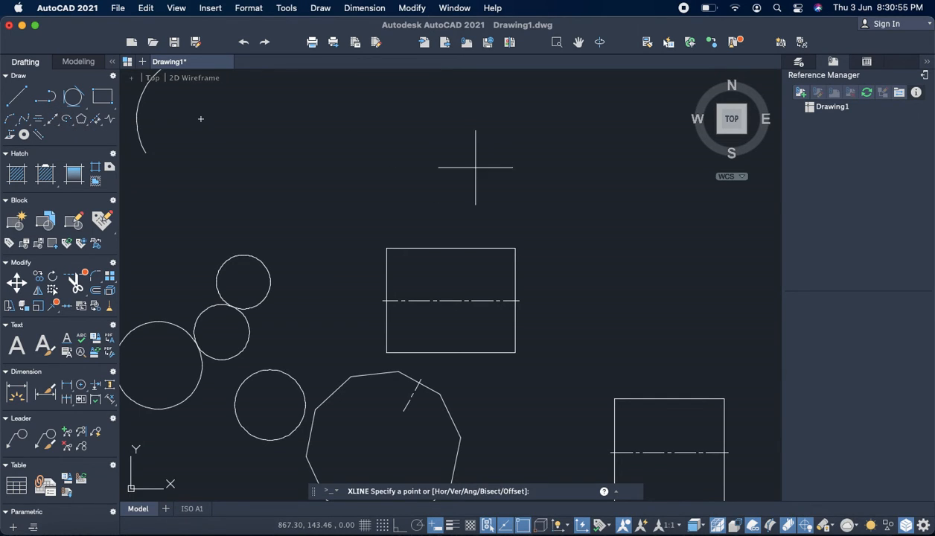
scroll(477, 164, down, 4)
scroll(451, 163, up, 4)
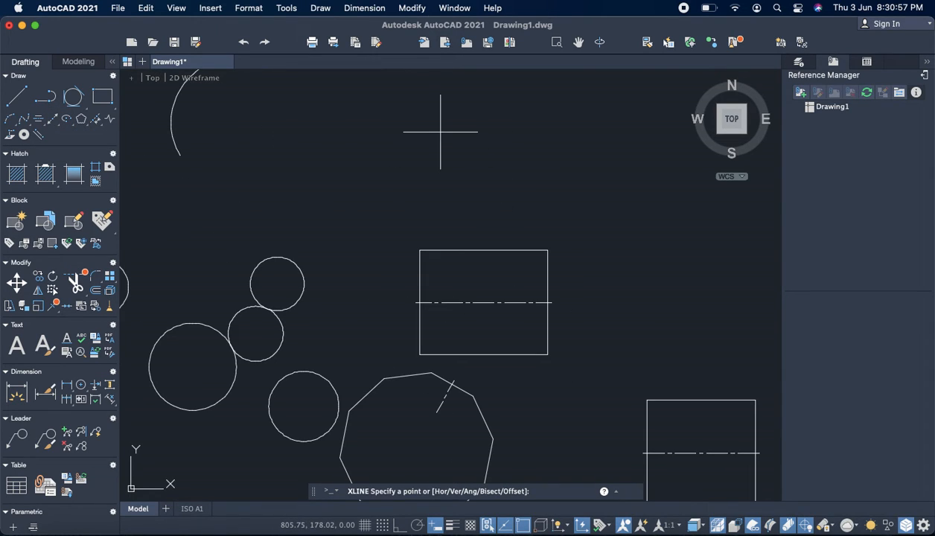
click(439, 134)
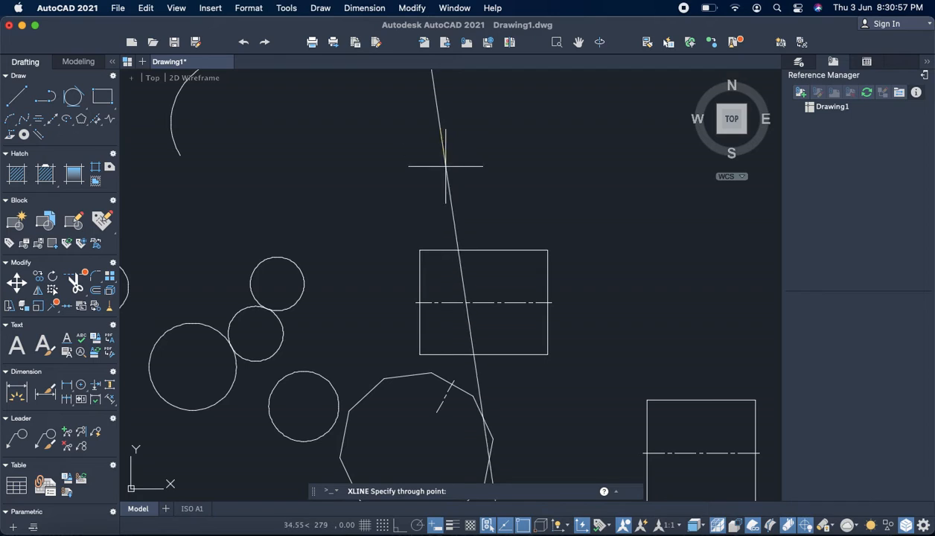
scroll(440, 231, down, 2)
click(441, 232)
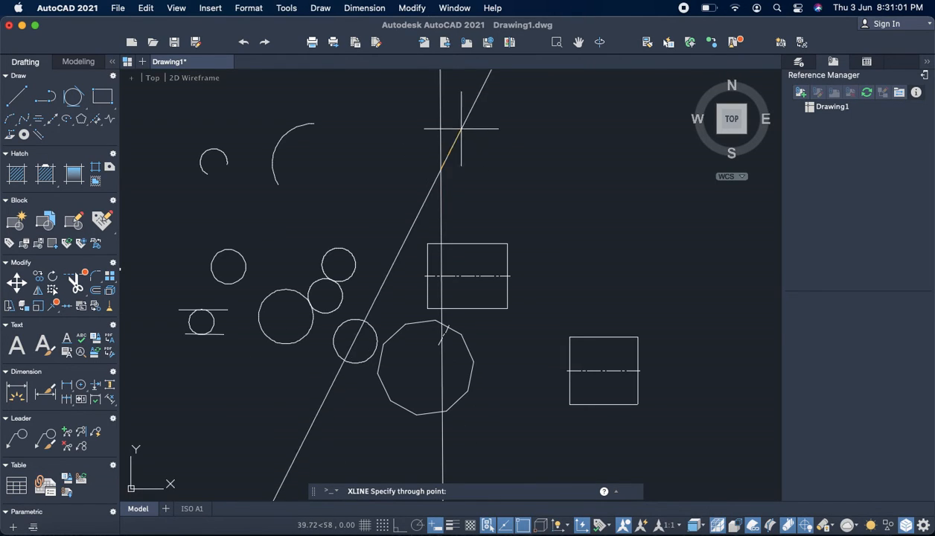
click(475, 171)
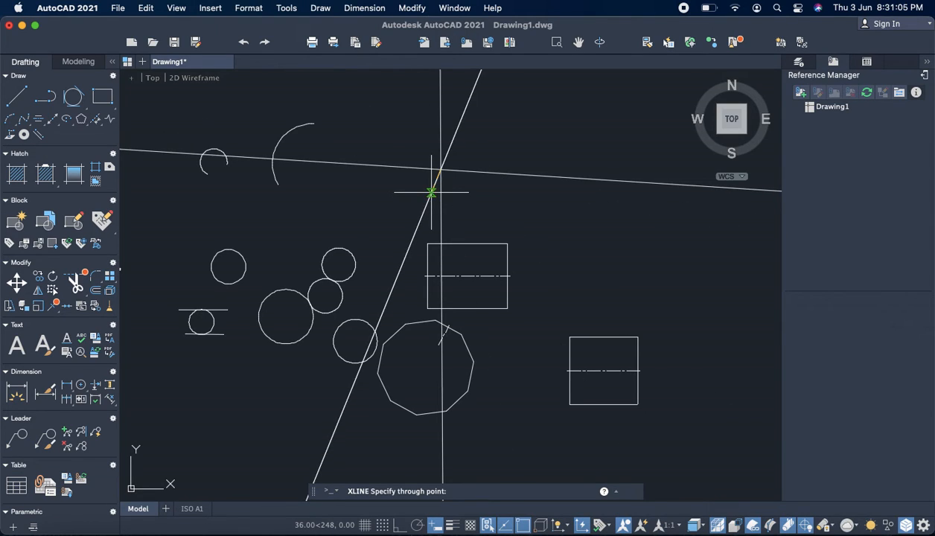
click(432, 192)
key(Return)
Step: Delete the three construction lines crossing above the upper rectangle
click(440, 169)
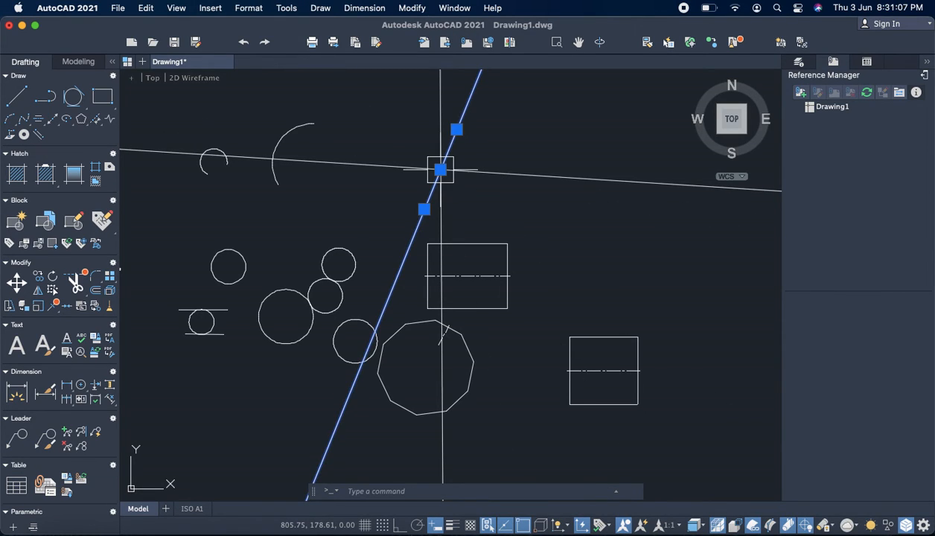
key(Delete)
click(428, 168)
key(Delete)
click(439, 156)
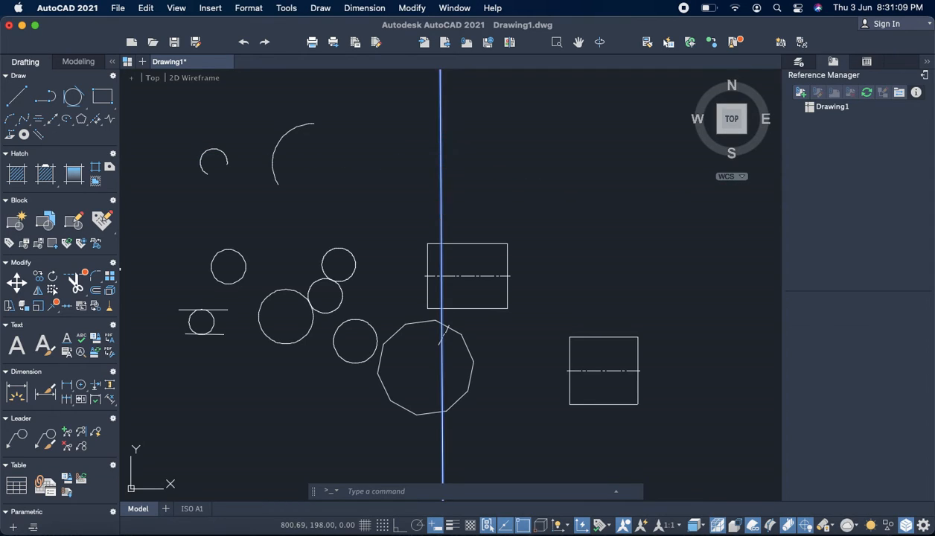
key(Delete)
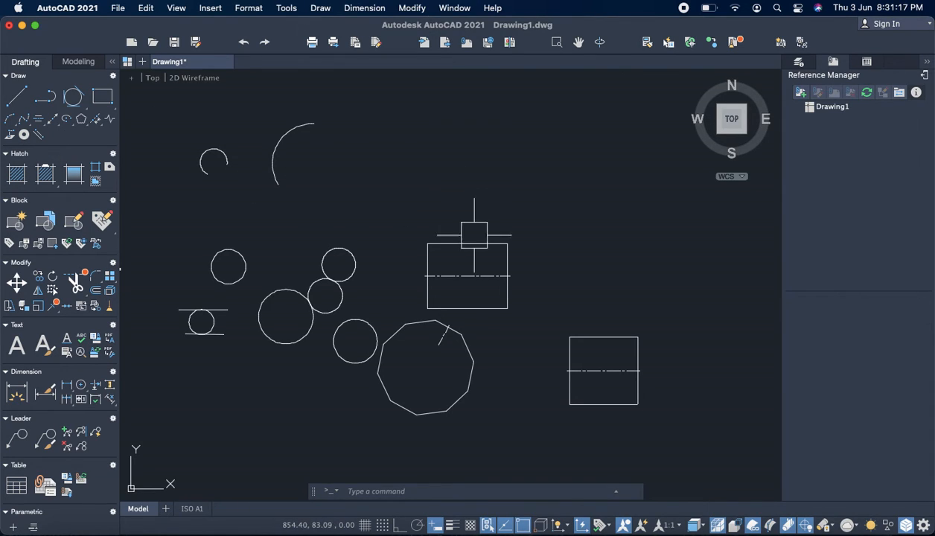
Step: Erase the large open arc and the small arc above the circles with the ERASE command
click(485, 486)
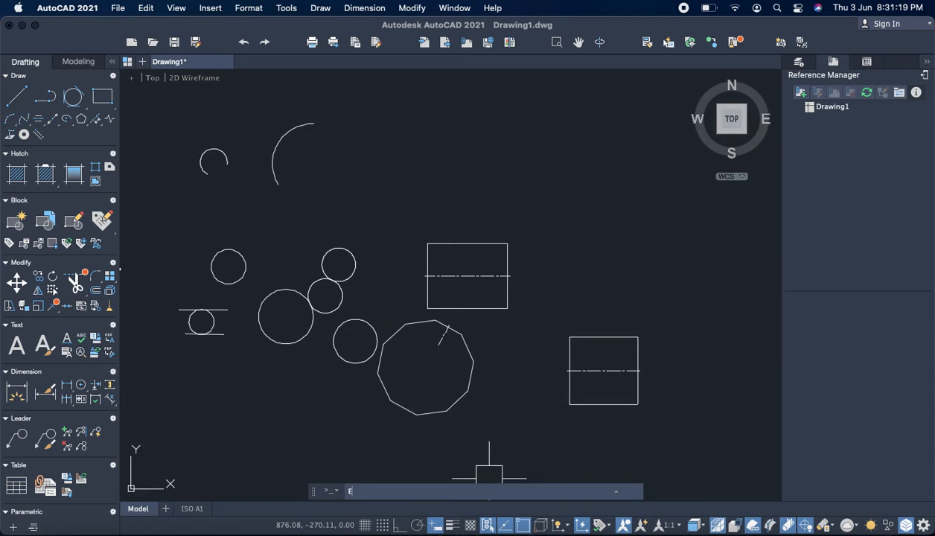
text(E)
key(Return)
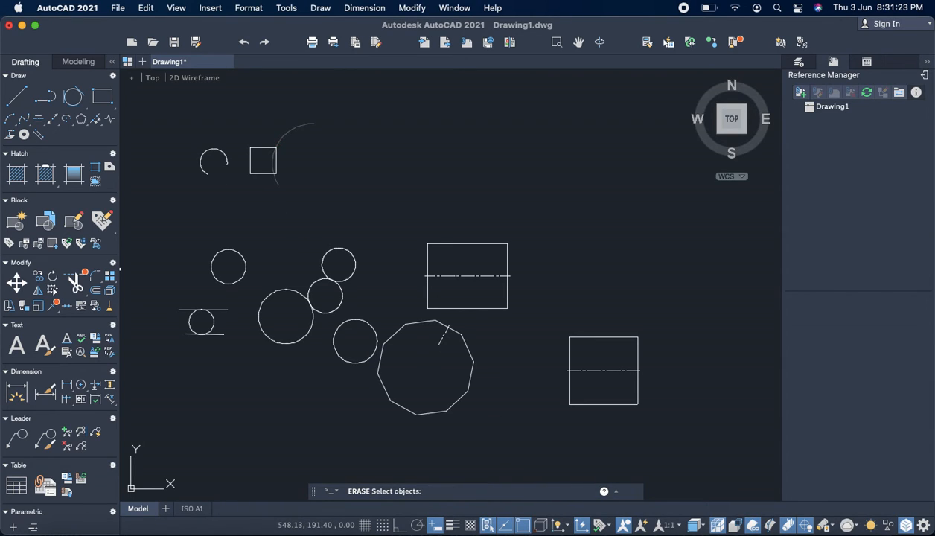
key(Return)
click(203, 165)
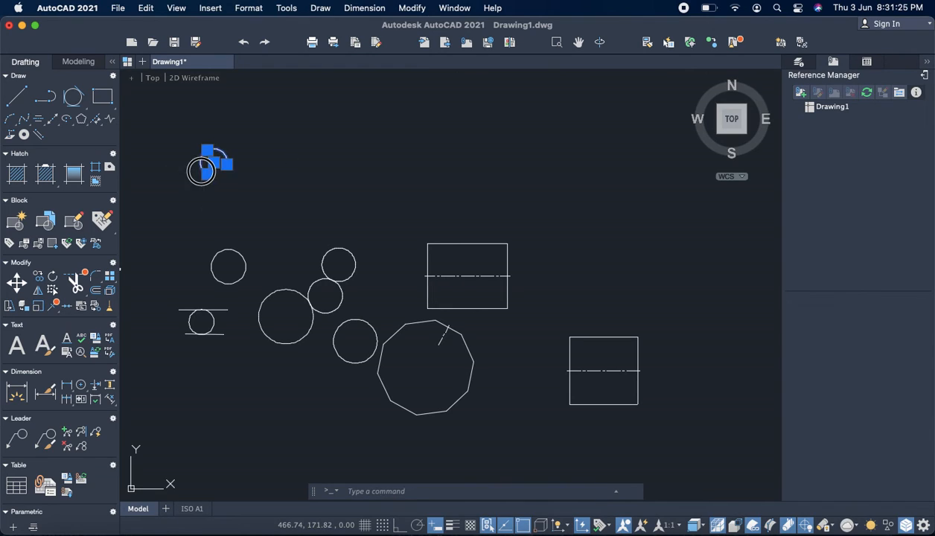
mouse_move(201, 174)
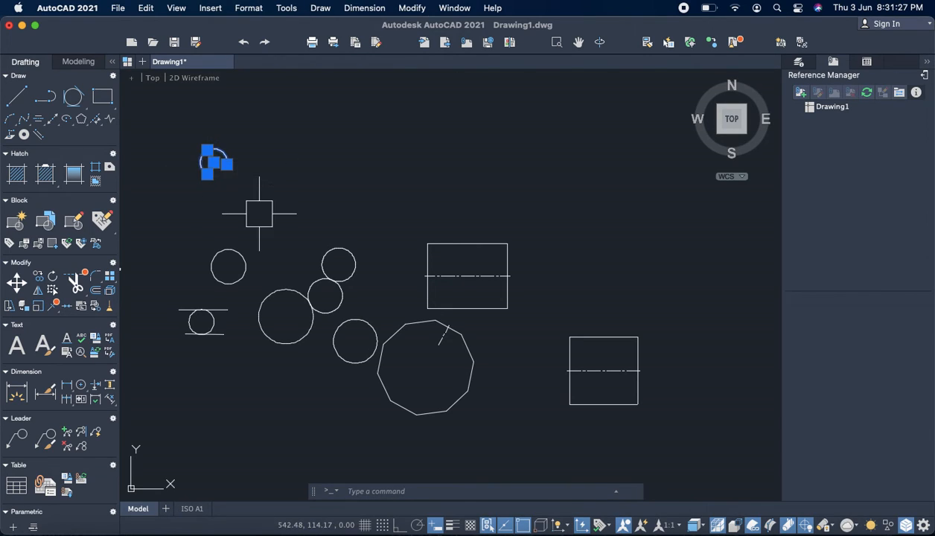
key(Escape)
text(e)
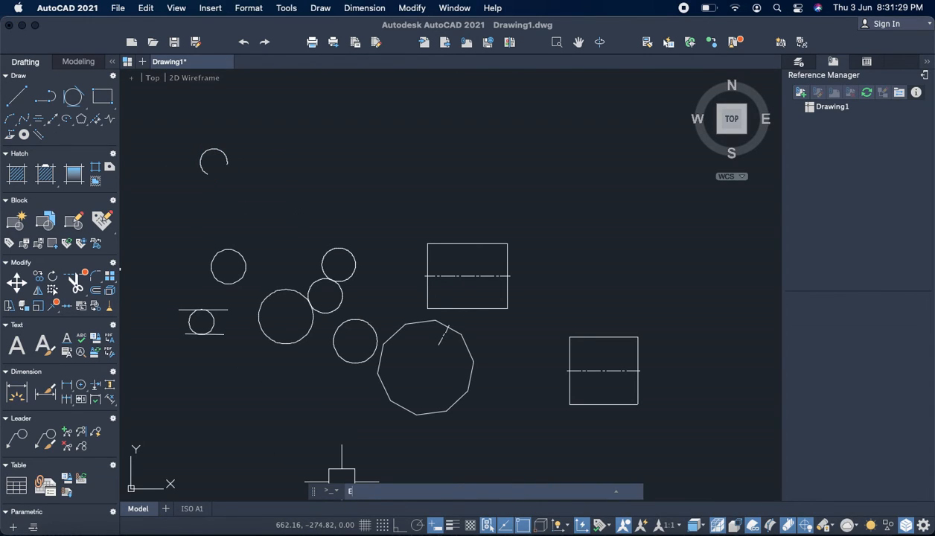
key(Return)
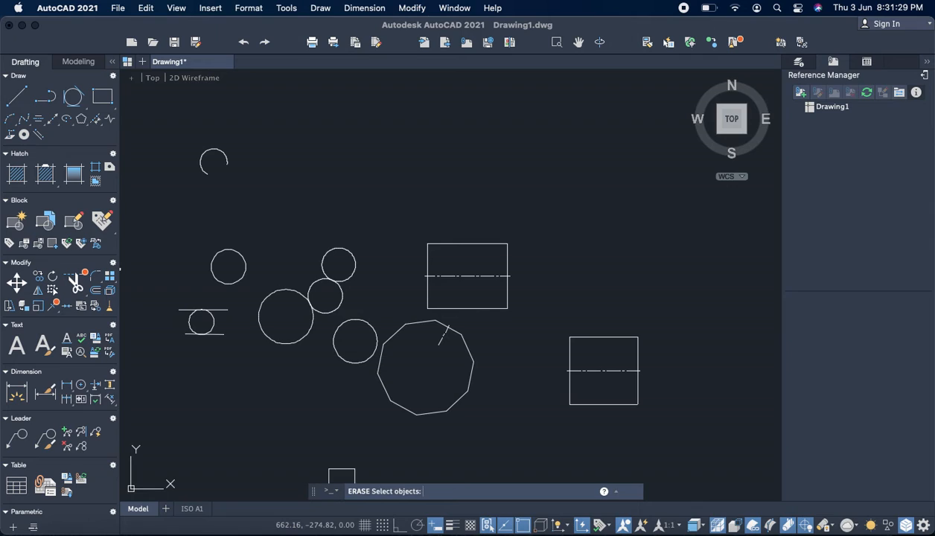
click(205, 155)
key(Return)
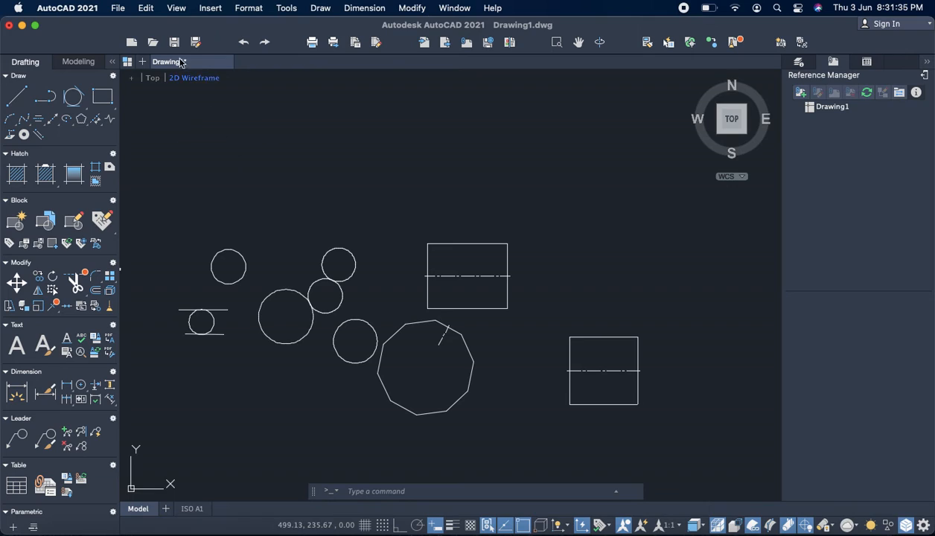
click(69, 120)
scroll(160, 218, down, 2)
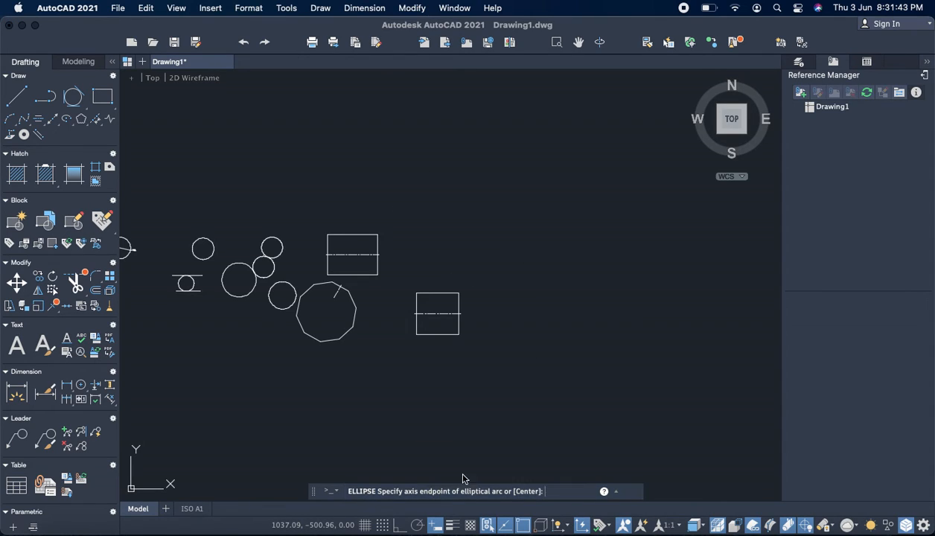
click(516, 296)
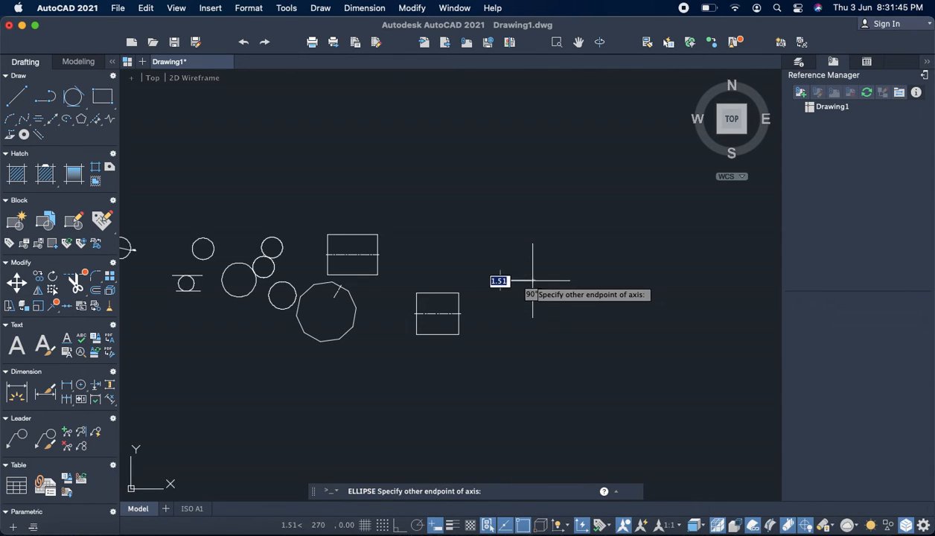
click(598, 276)
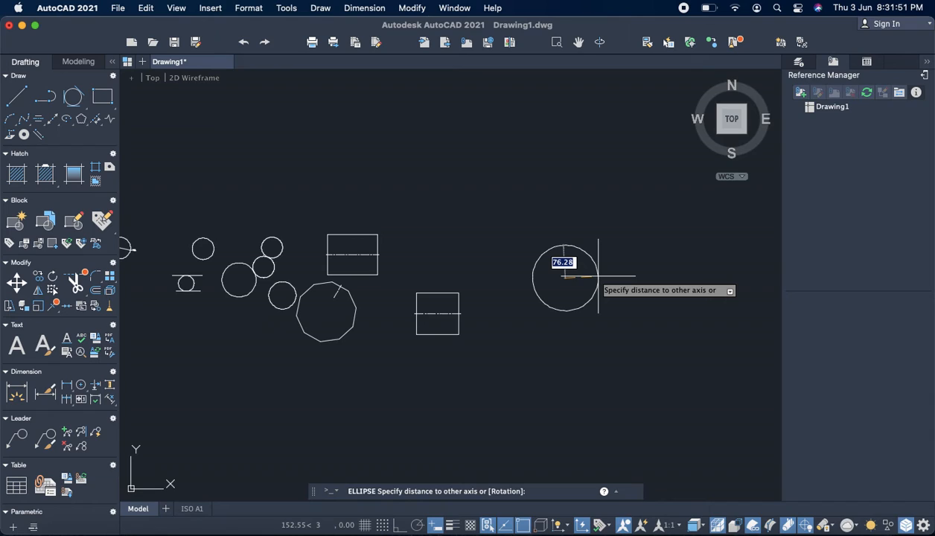
text(60)
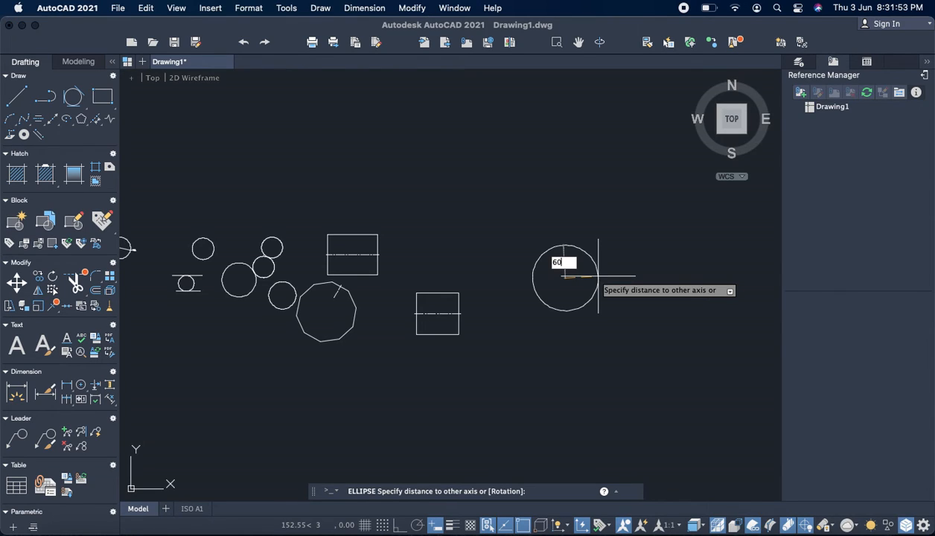
key(Return)
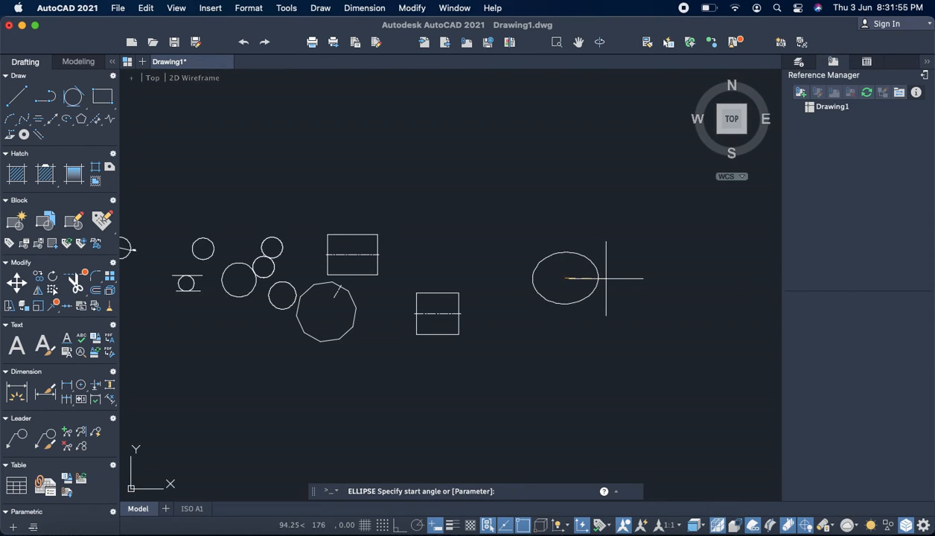
key(Escape)
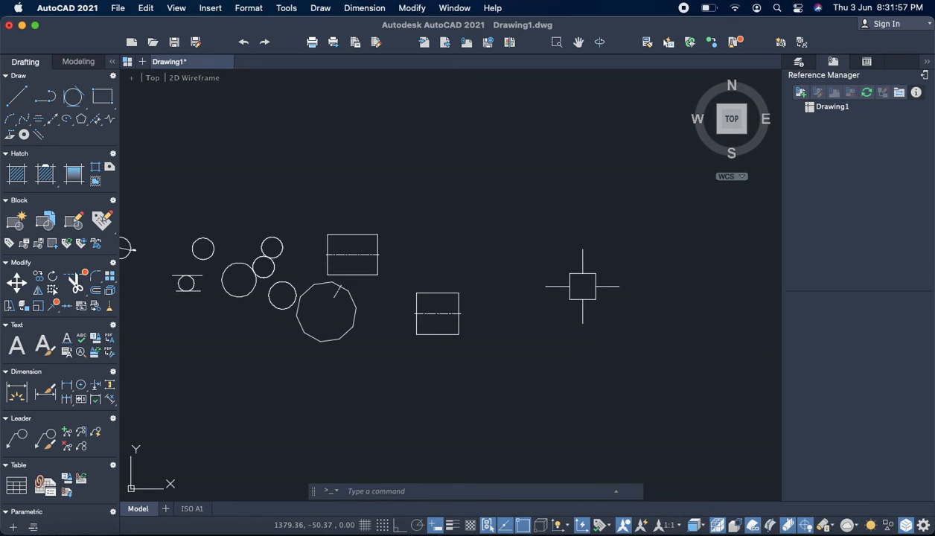
Step: Draw a nearly closed elliptical arc right of the rectangles, with a roughly horizontal first axis and a distance of 100 to the other axis
click(65, 121)
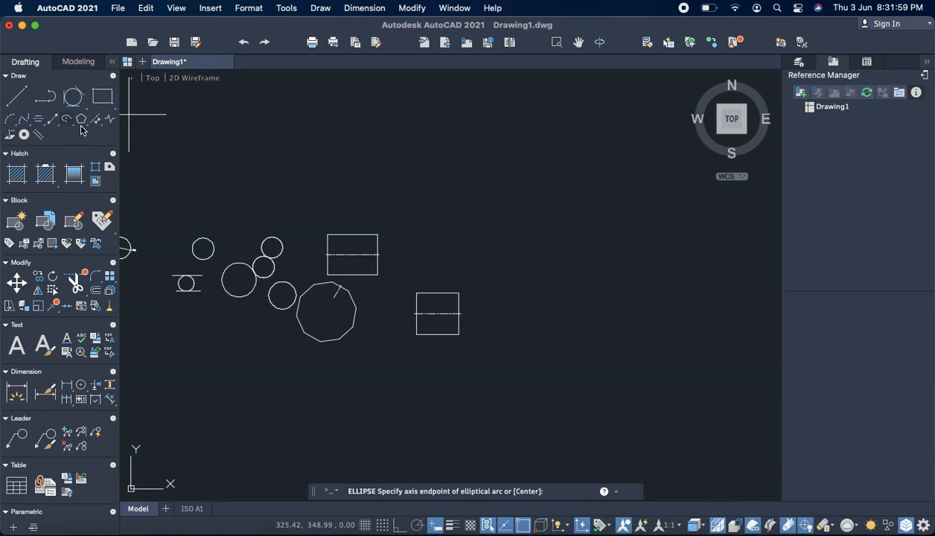
click(516, 242)
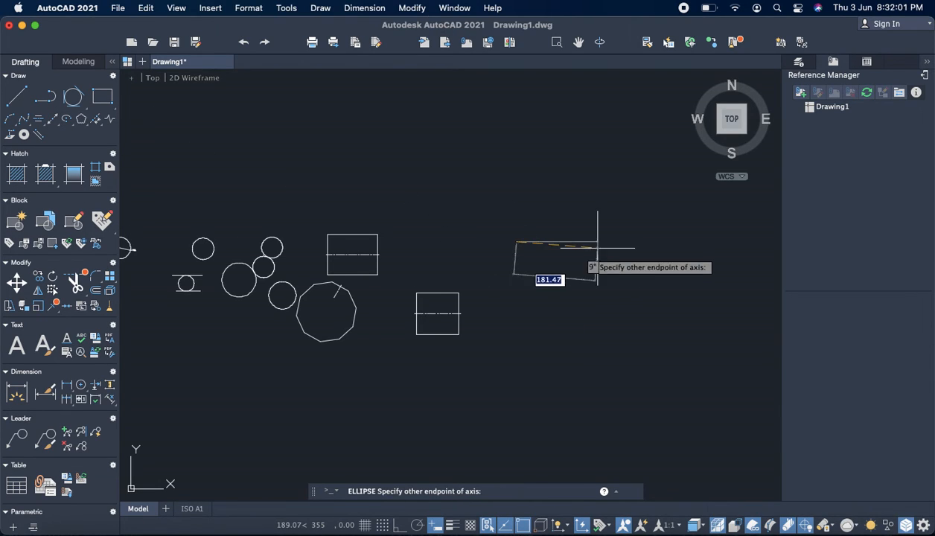
click(603, 238)
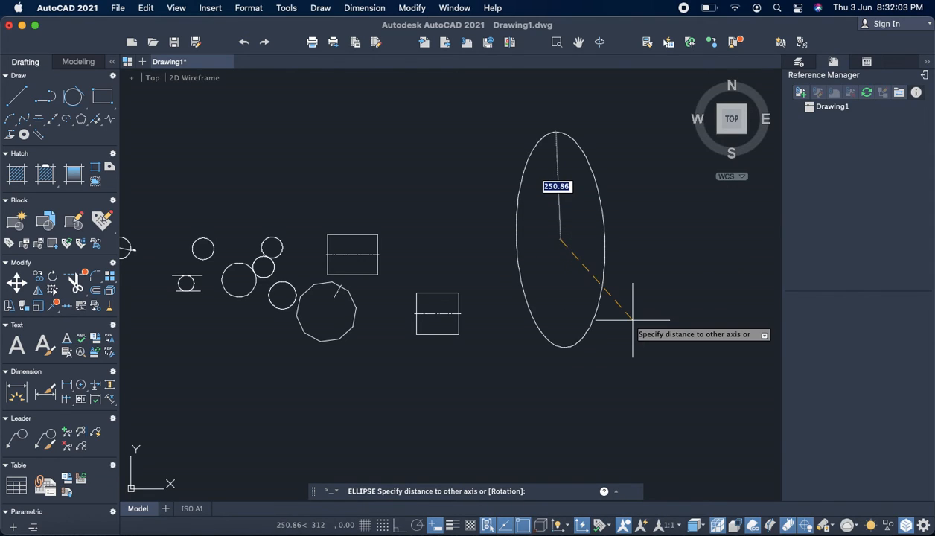
text(1)
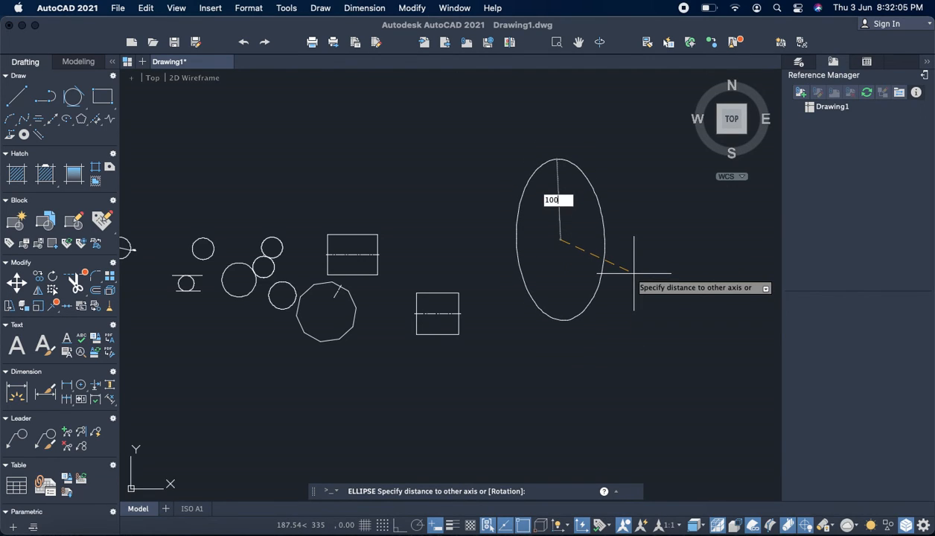
text(00)
key(Return)
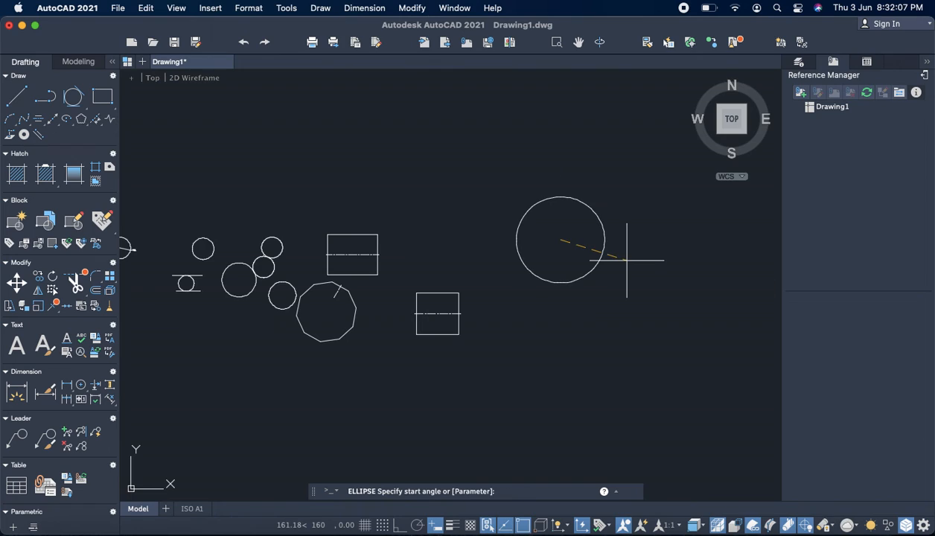
click(648, 261)
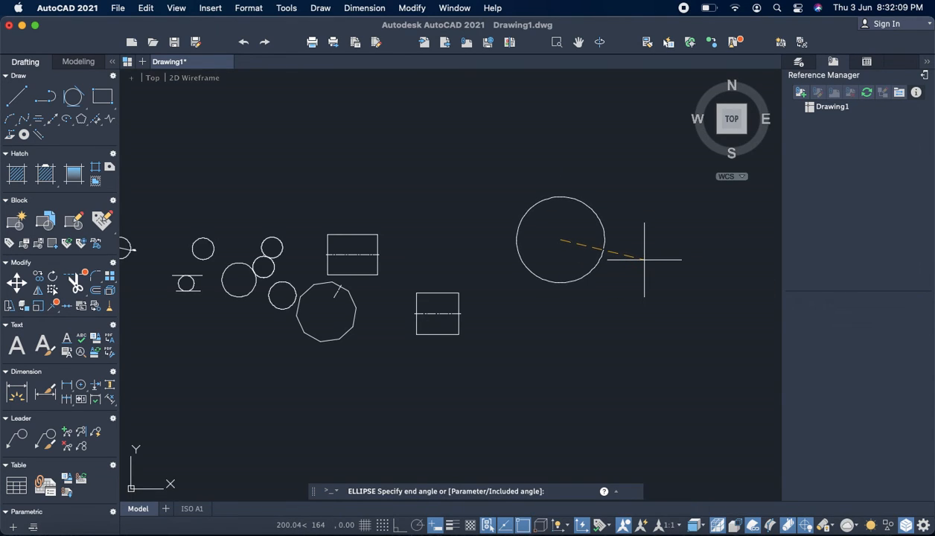
click(647, 258)
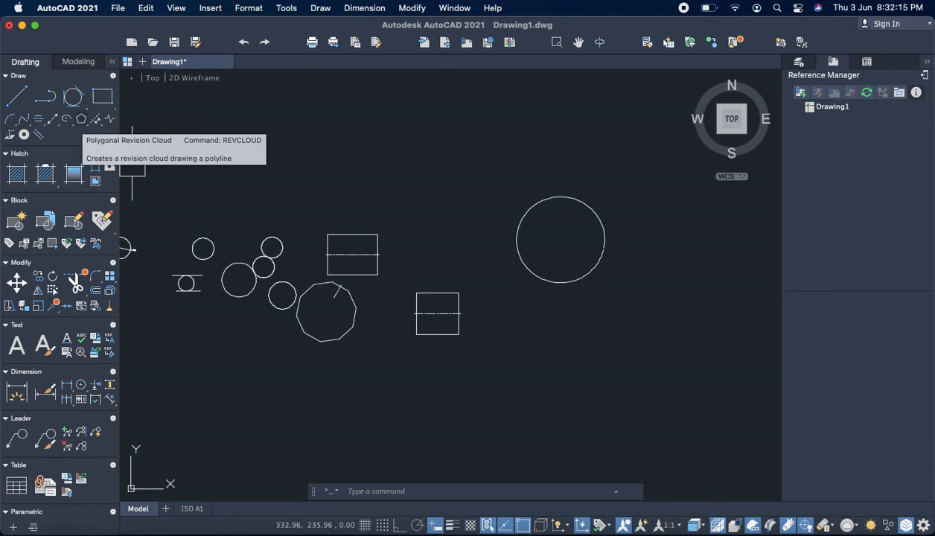
Step: Draw a triangular polygonal revision cloud pointing downward, below the elliptical arc
click(80, 117)
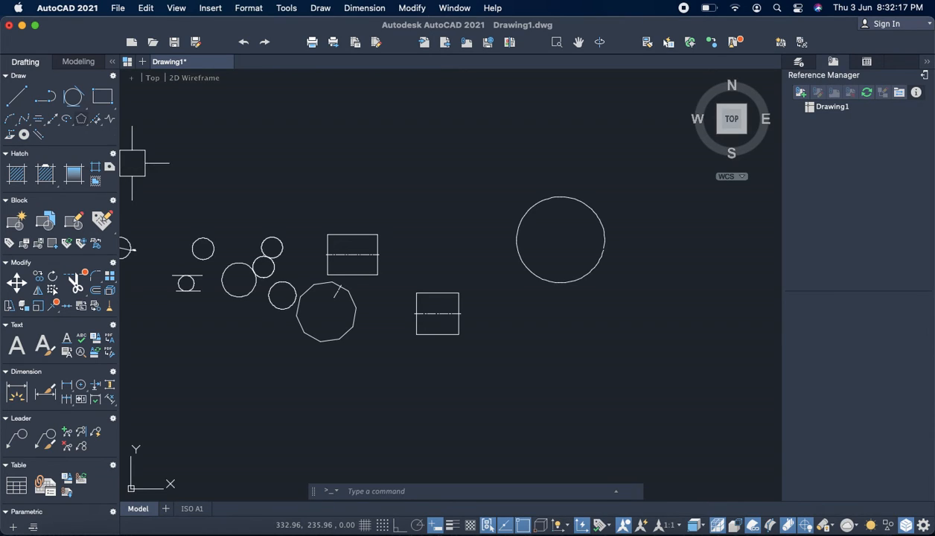
click(507, 345)
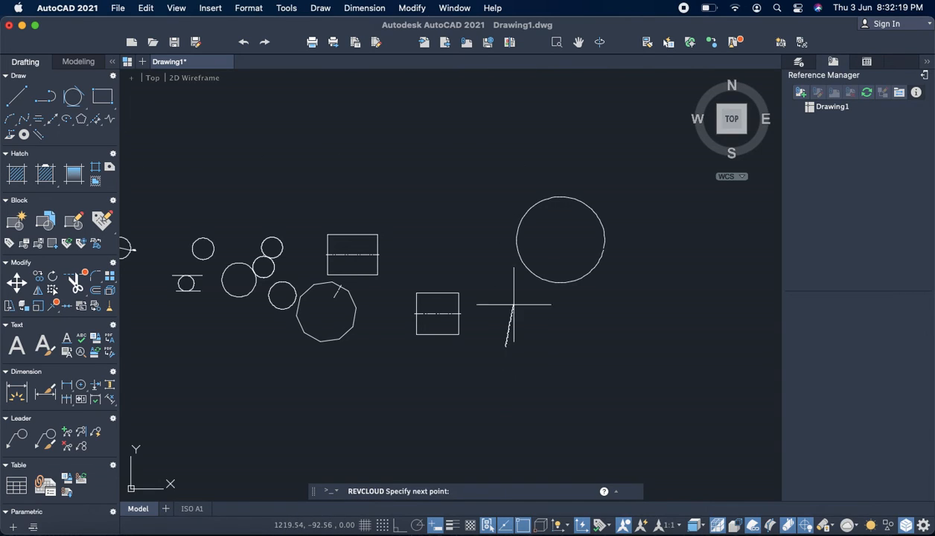
click(567, 346)
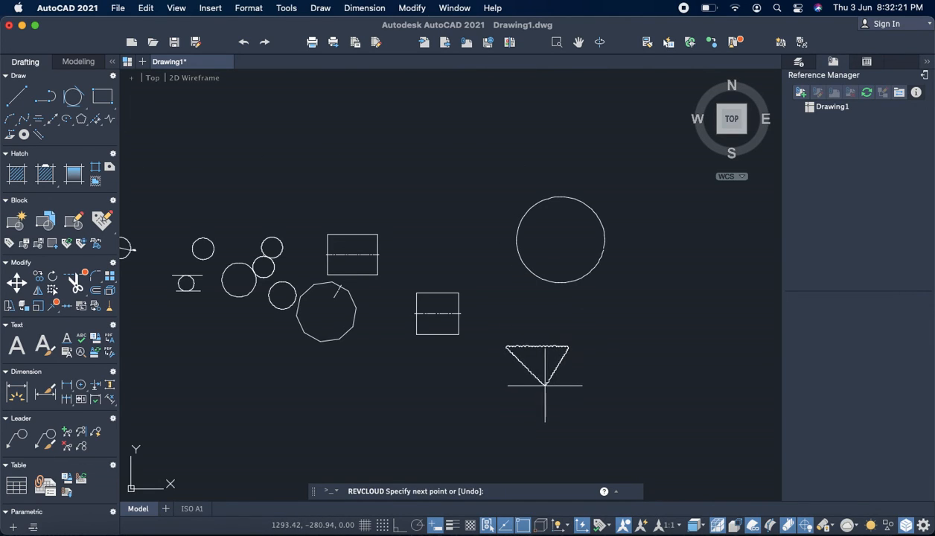
scroll(547, 383, up, 4)
scroll(547, 383, up, 5)
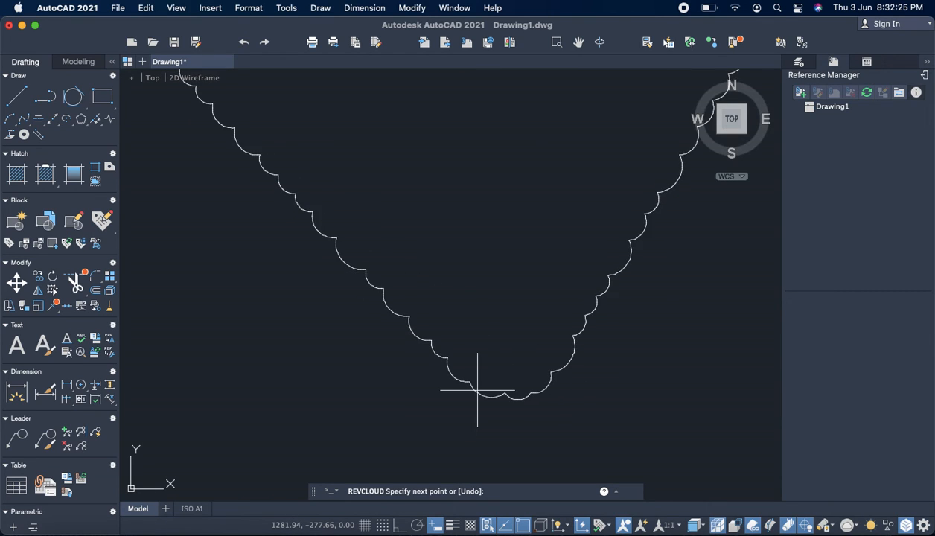
click(477, 392)
key(Return)
scroll(479, 389, down, 2)
scroll(479, 389, down, 3)
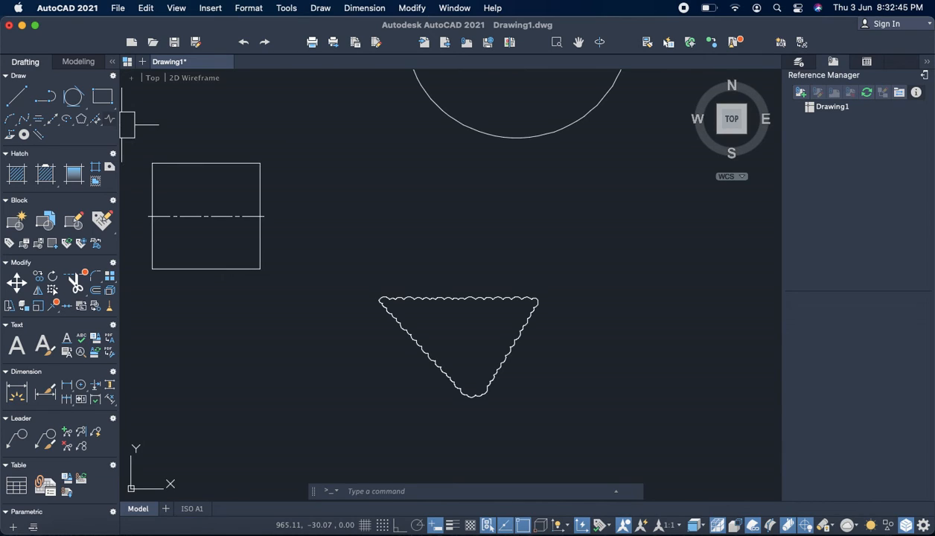
Step: Draw a diagonal break line crossing the lower rectangle's top edge, with the break symbol placed below that edge, nearer the line's lower end
click(109, 119)
scroll(440, 229, down, 2)
scroll(440, 229, down, 2)
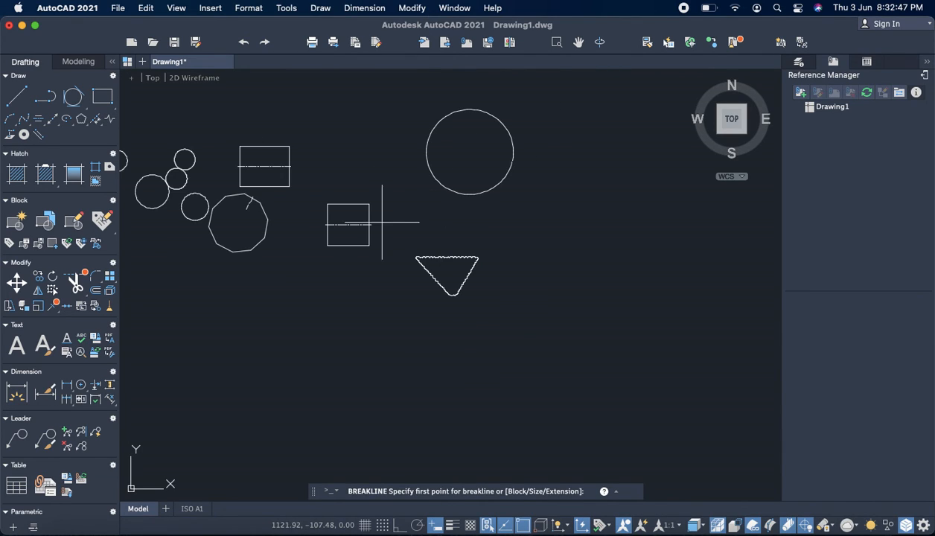
scroll(350, 220, up, 12)
scroll(268, 176, down, 3)
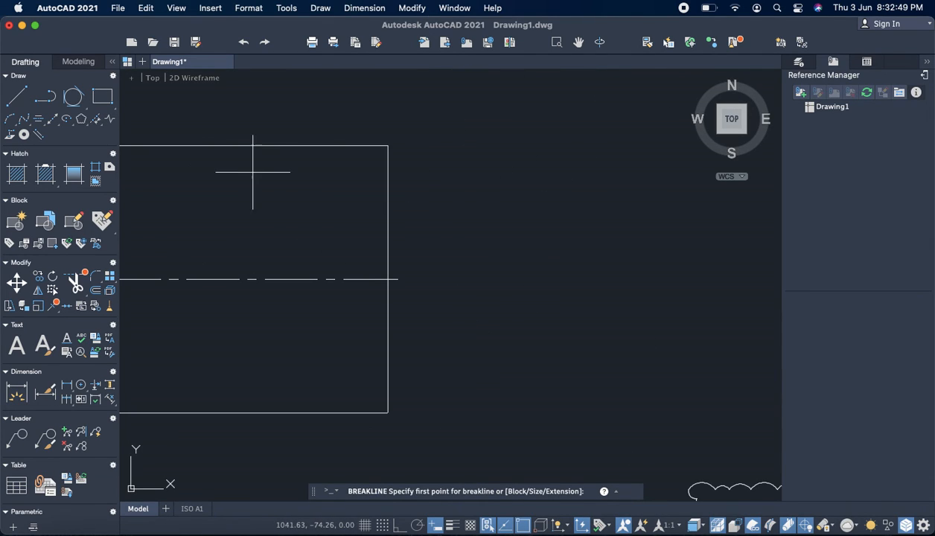
click(203, 188)
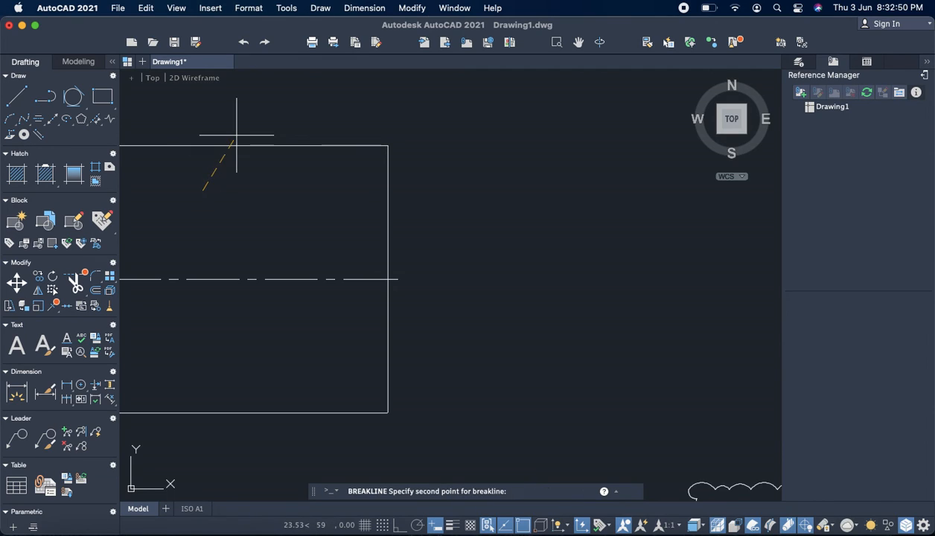
click(270, 110)
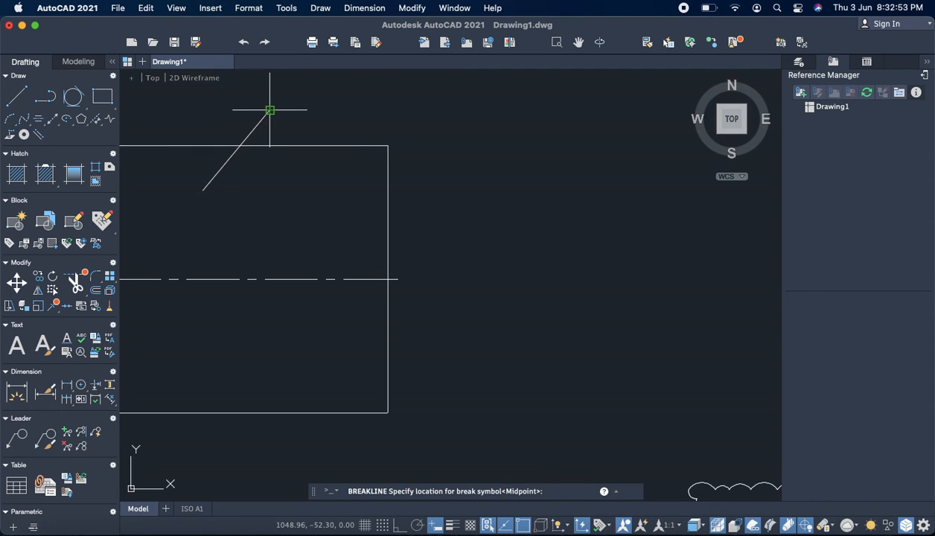
click(225, 163)
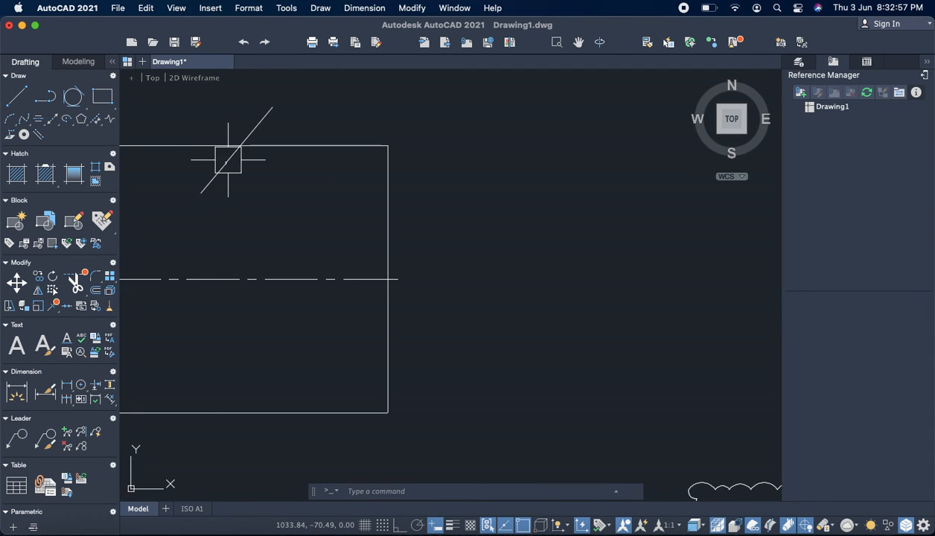
scroll(226, 163, up, 5)
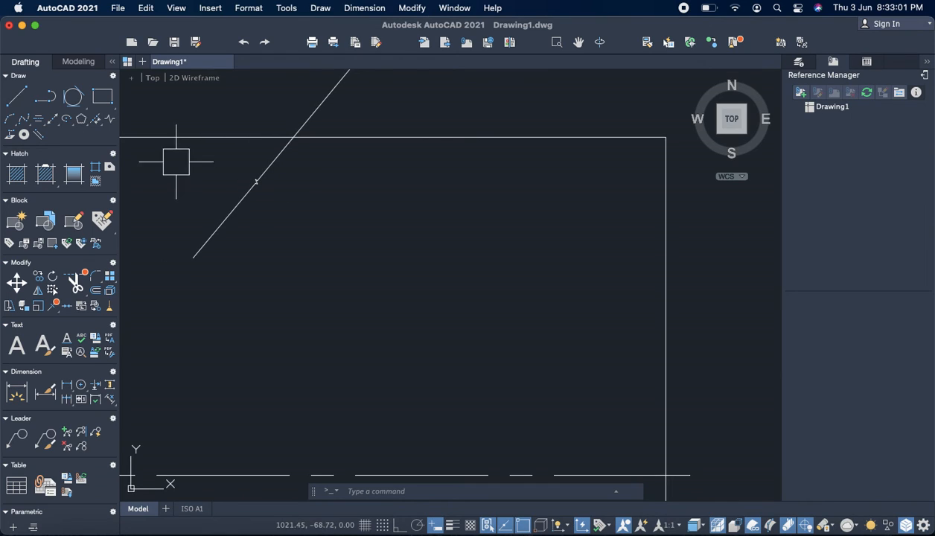
scroll(156, 140, up, 3)
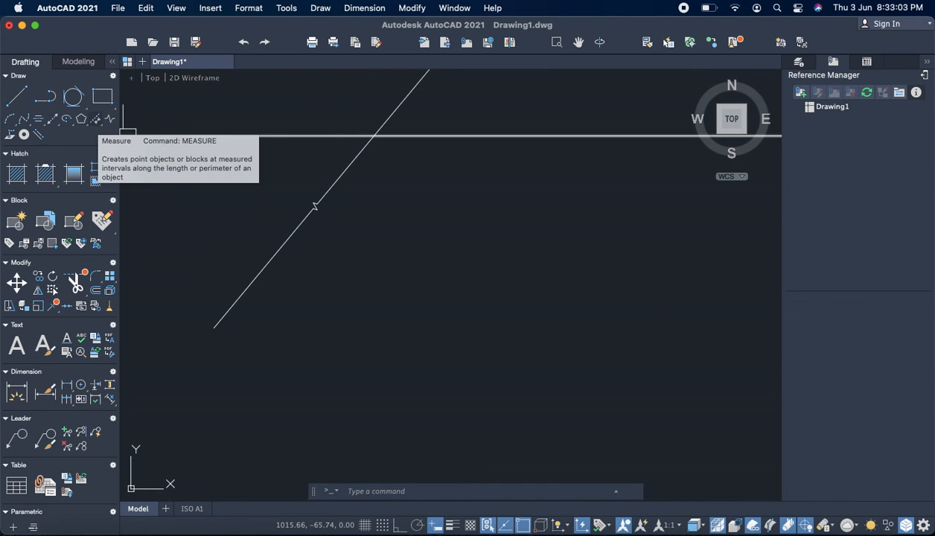
Step: Draw a gently rising break line about 38 long inside the lower rectangle, right of the first, with its symbol slightly right of the midpoint
click(109, 119)
scroll(436, 205, down, 3)
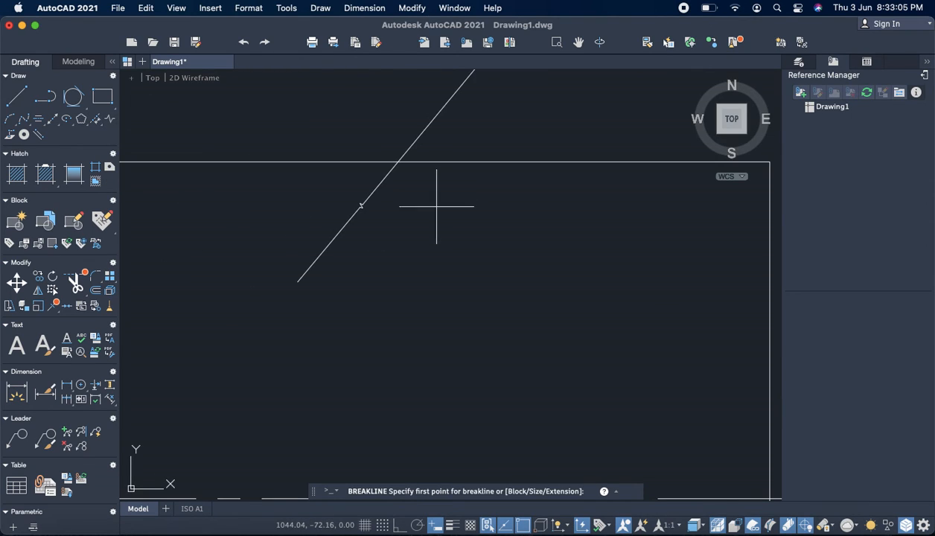
click(410, 320)
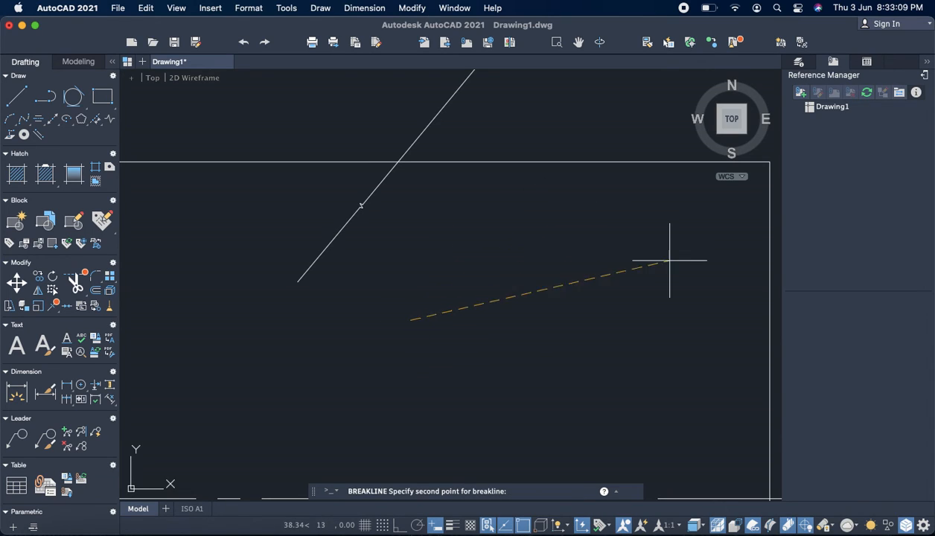
click(668, 283)
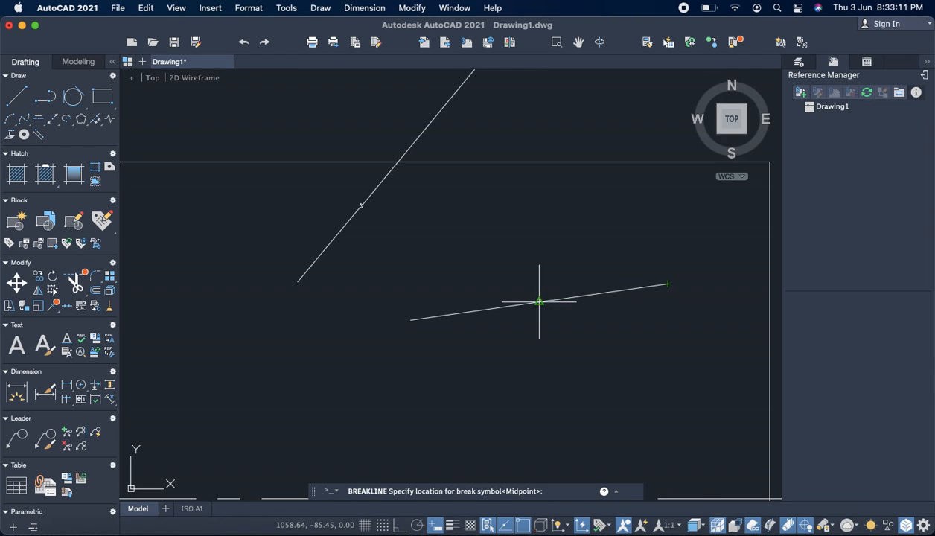
scroll(539, 301, up, 4)
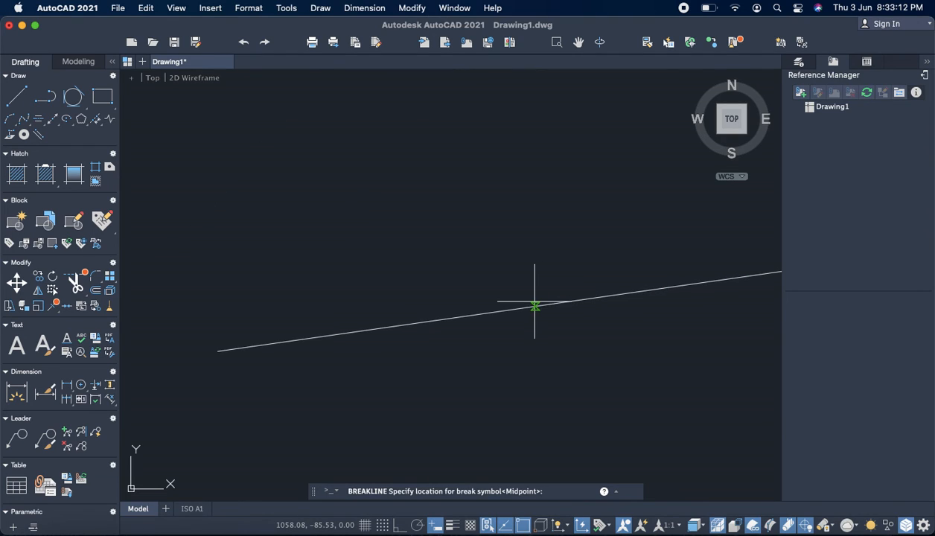
click(588, 298)
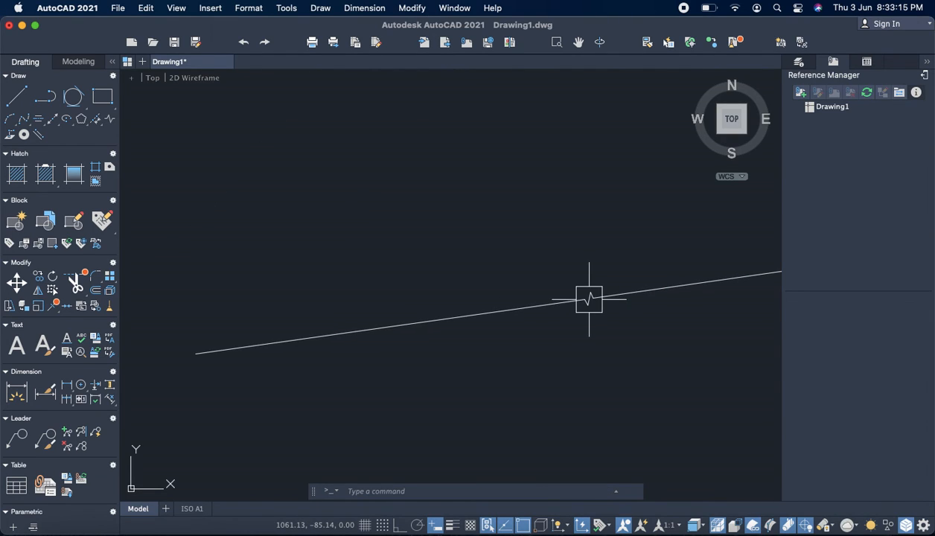
scroll(589, 299, down, 4)
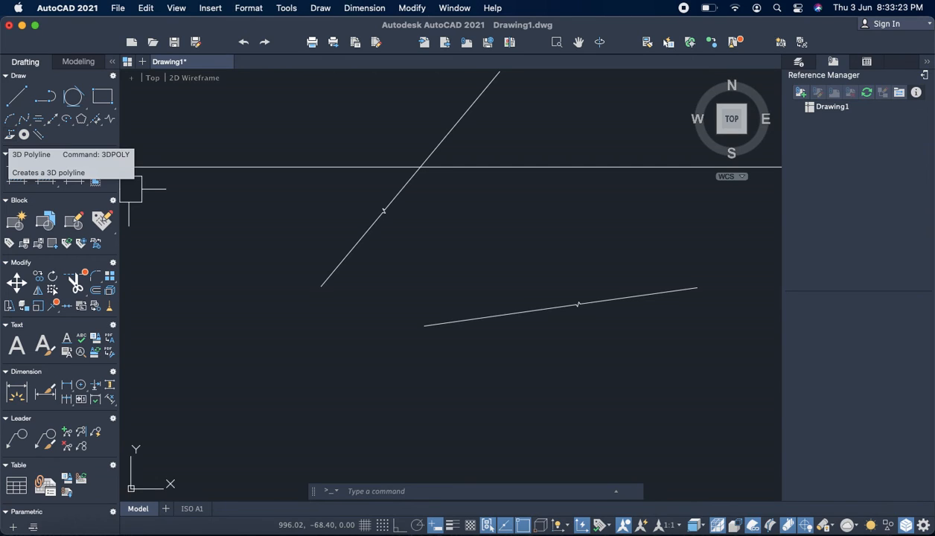
Step: Draw a donut with picked diameters of about 22 and 2.3 in the empty area above the lower rectangle
click(24, 134)
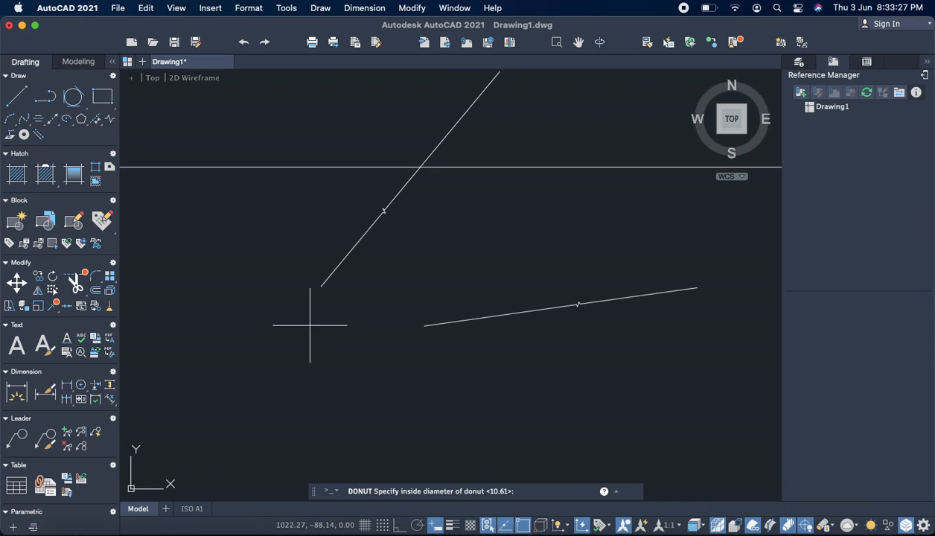
scroll(310, 326, down, 2)
scroll(271, 327, down, 5)
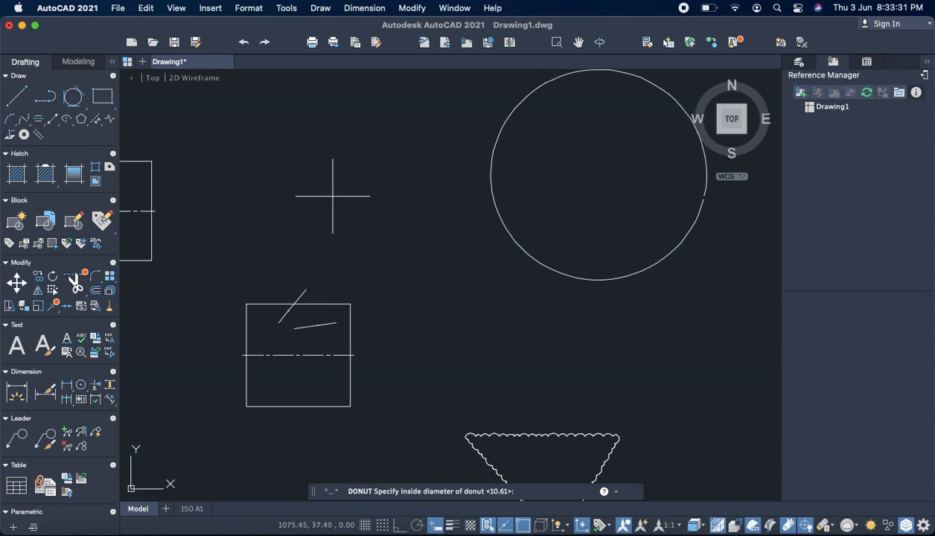
scroll(333, 198, up, 5)
scroll(307, 196, down, 2)
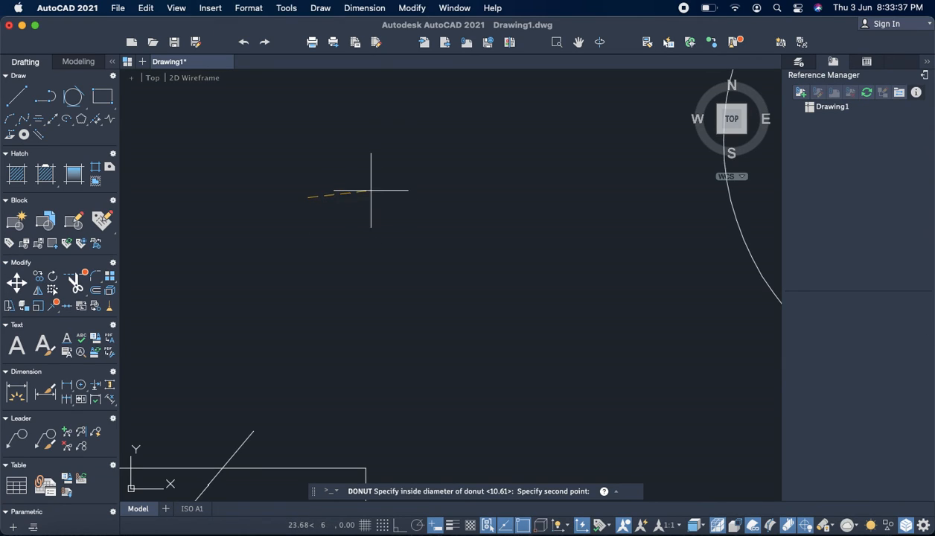
click(367, 189)
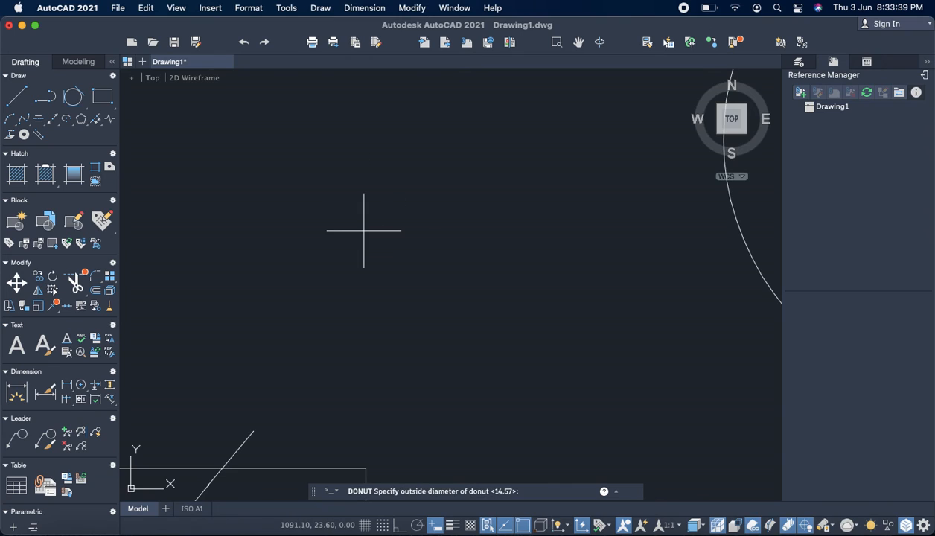
click(304, 207)
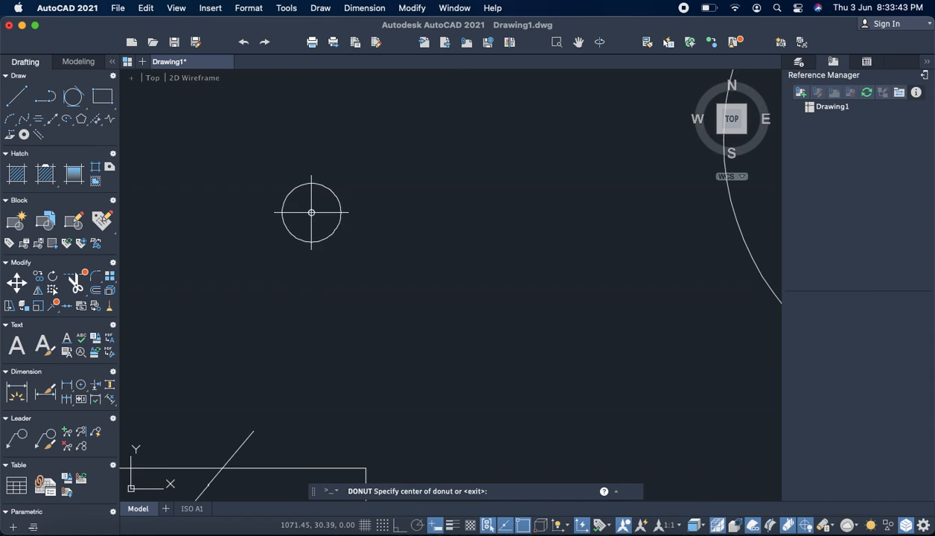
scroll(308, 209, up, 4)
scroll(309, 211, up, 3)
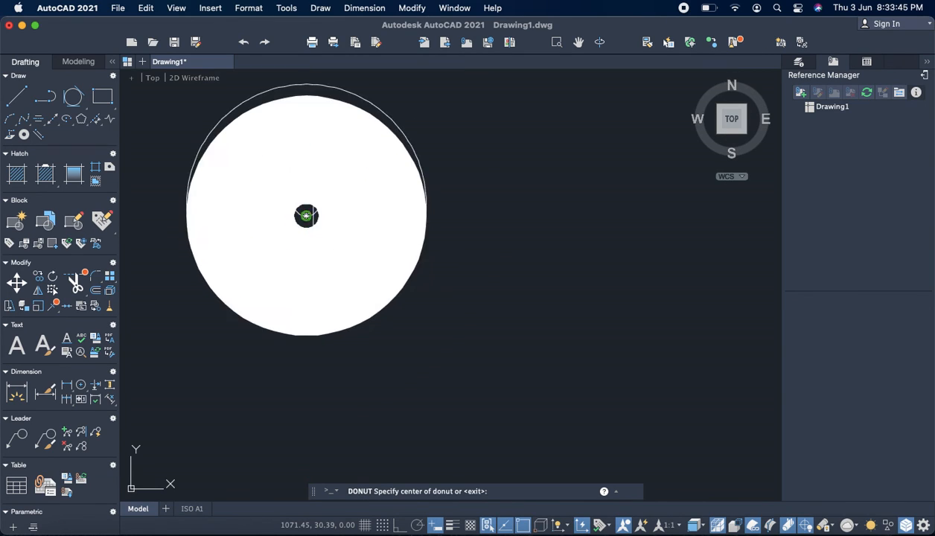
scroll(309, 210, down, 5)
key(Return)
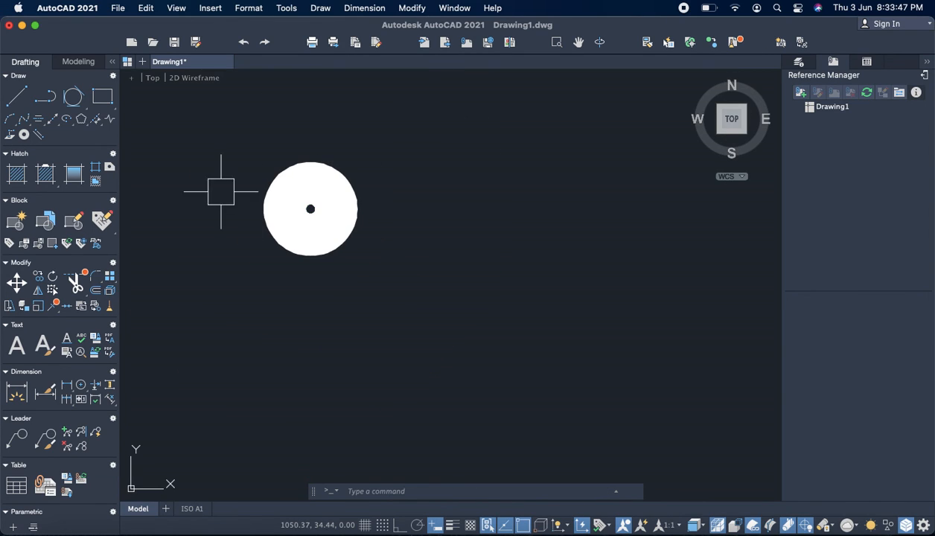
Step: Draw a second donut with a wider hole and larger outside diameter, to the lower right of the first donut
key(Return)
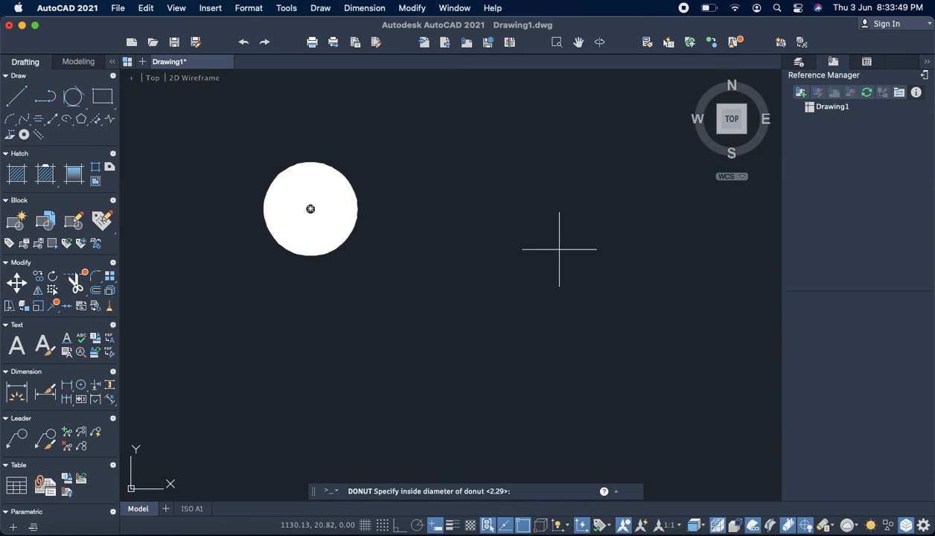
click(475, 302)
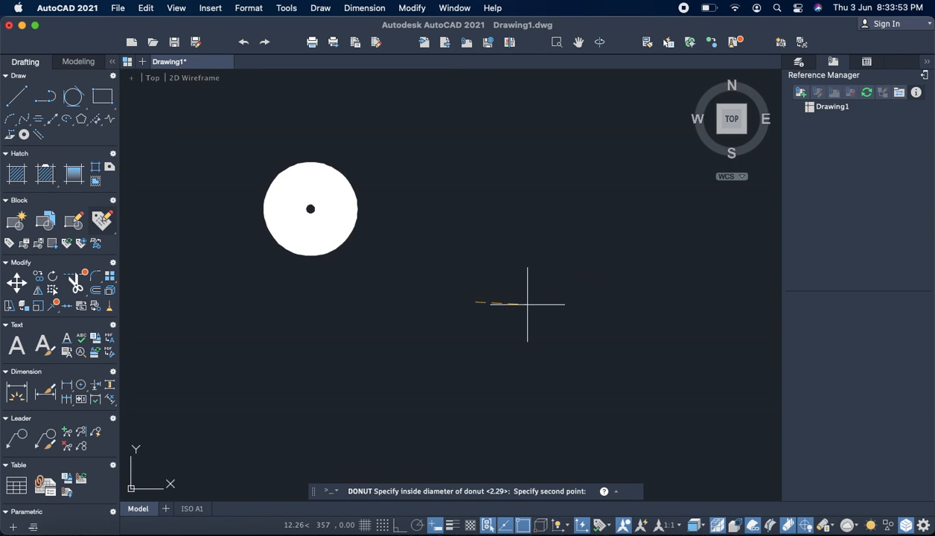
click(550, 296)
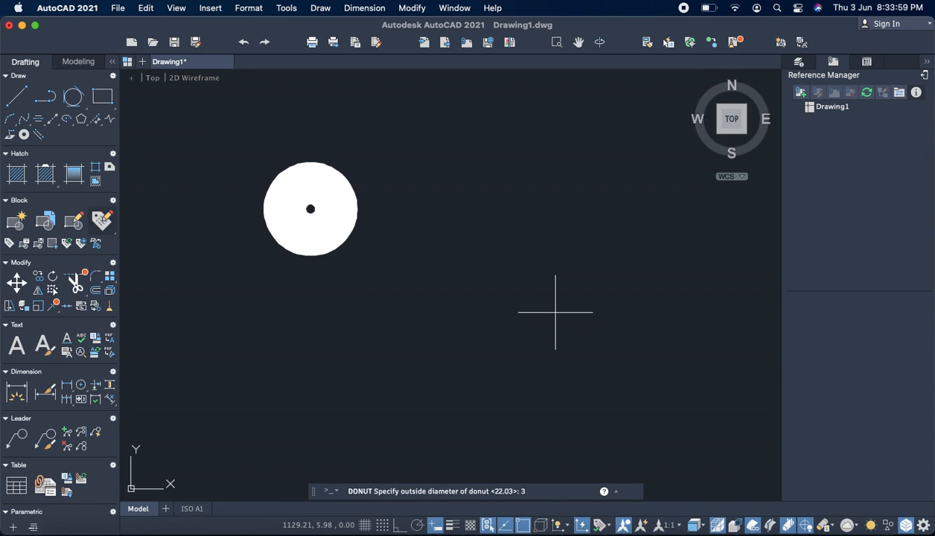
key(Return)
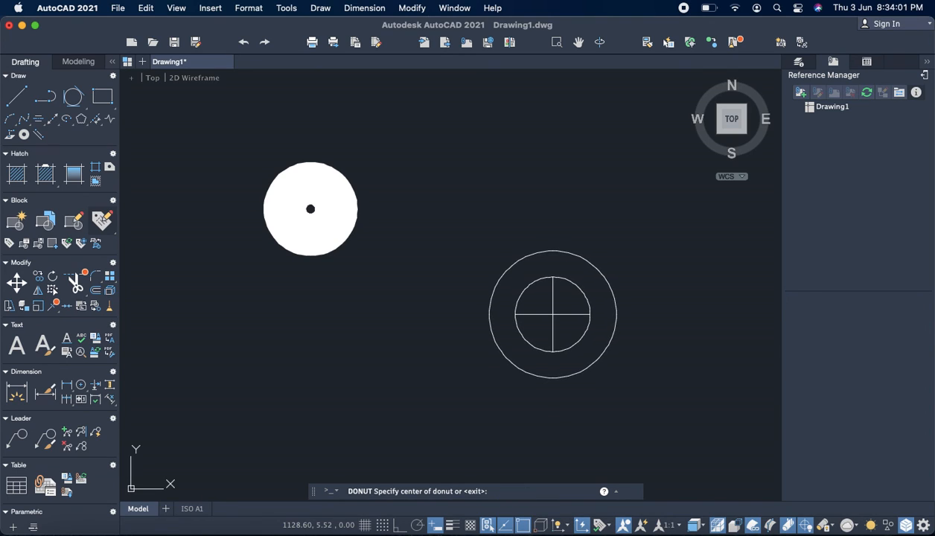
click(551, 316)
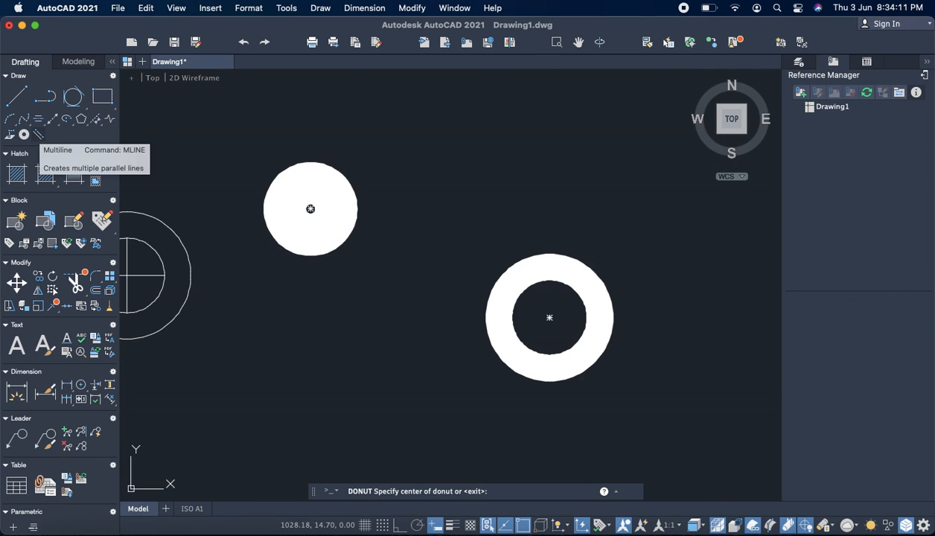
Step: Draw a two-segment multiline from the lower rectangle's right edge, running outward to the right and bending back down to the left
click(38, 134)
scroll(353, 177, down, 5)
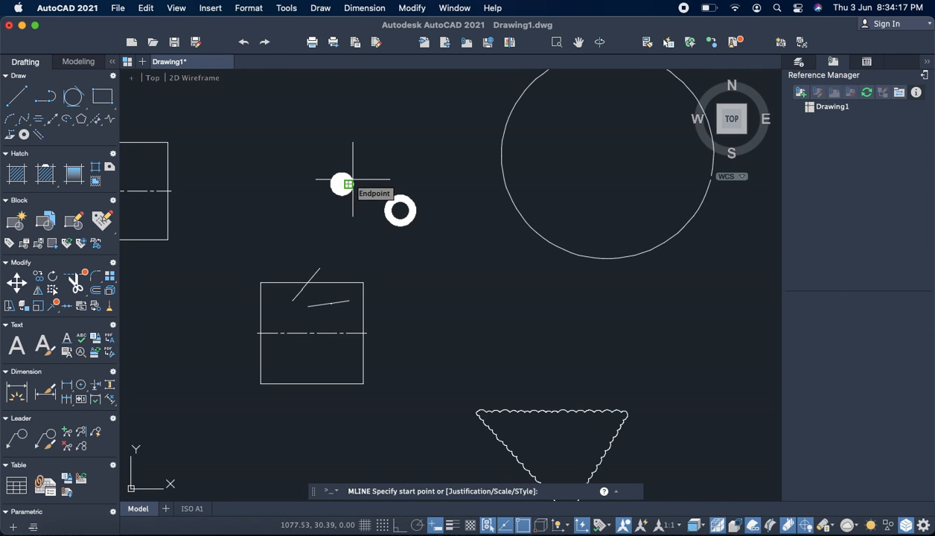
scroll(450, 283, down, 3)
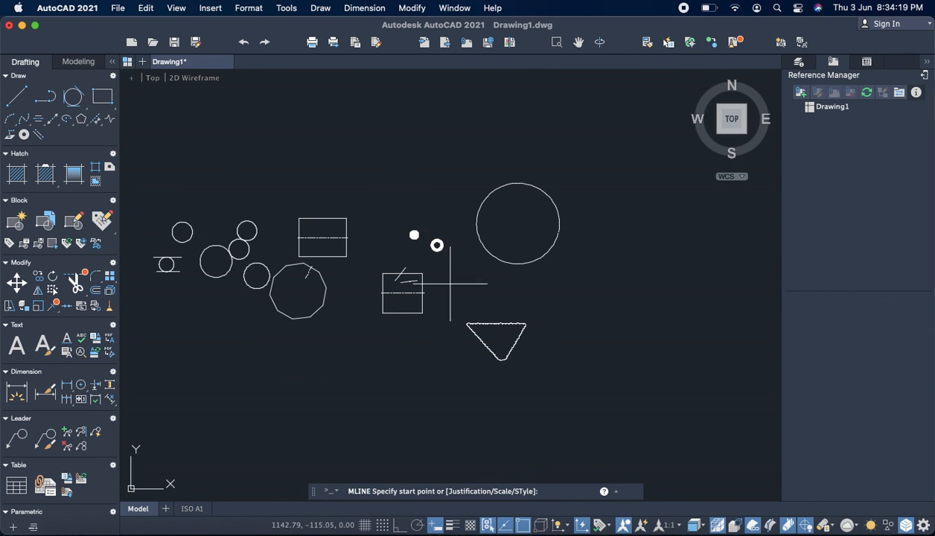
scroll(449, 282, up, 8)
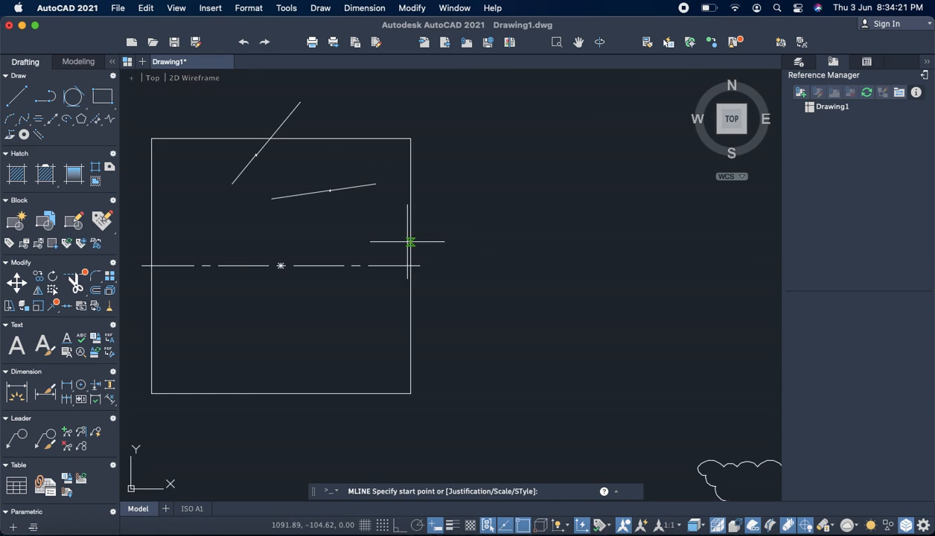
click(409, 242)
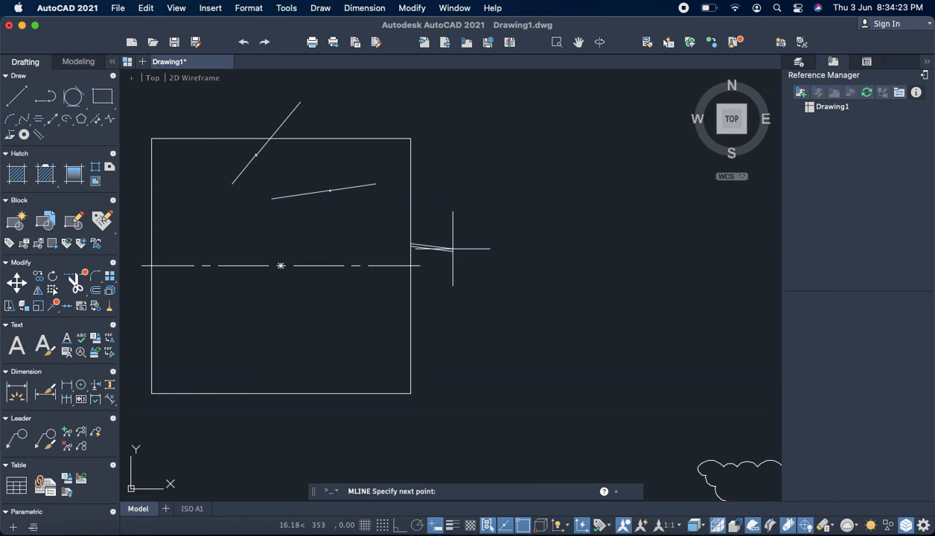
click(522, 238)
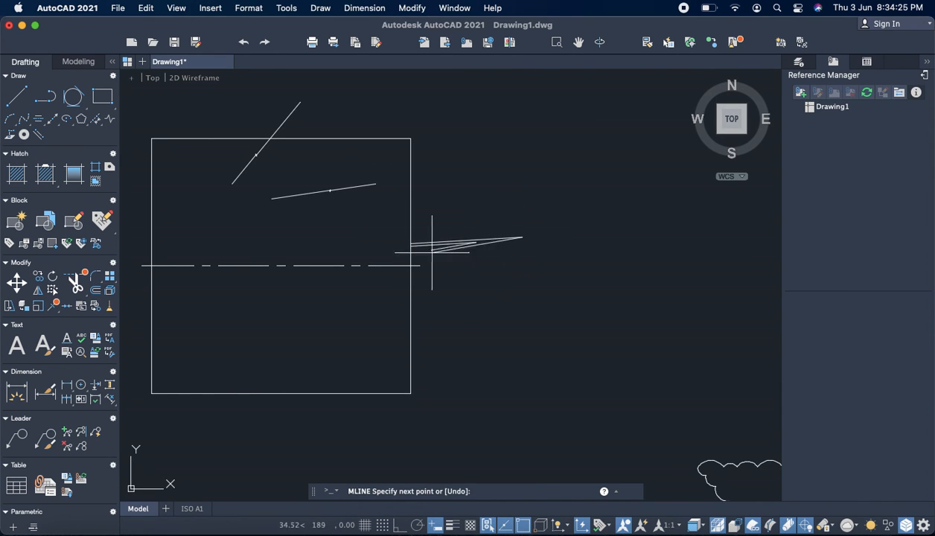
click(477, 292)
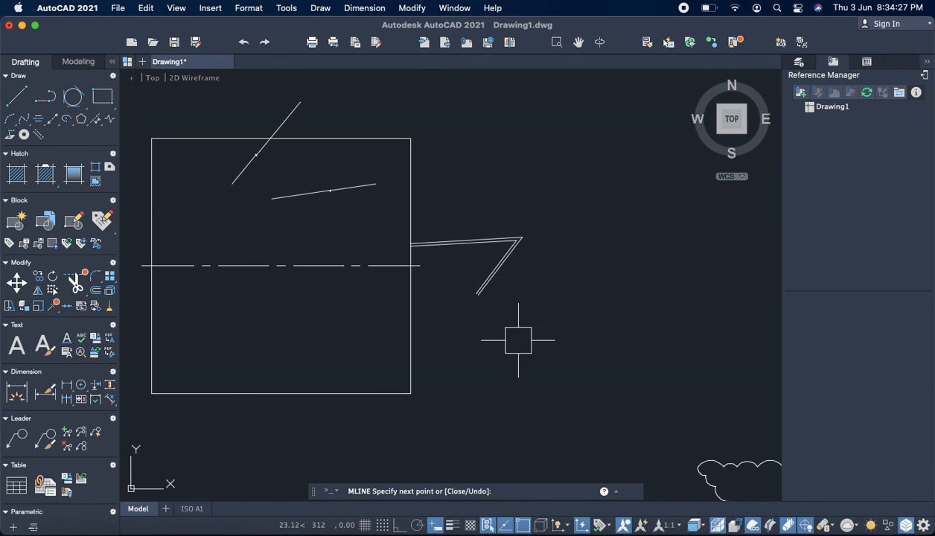
key(Return)
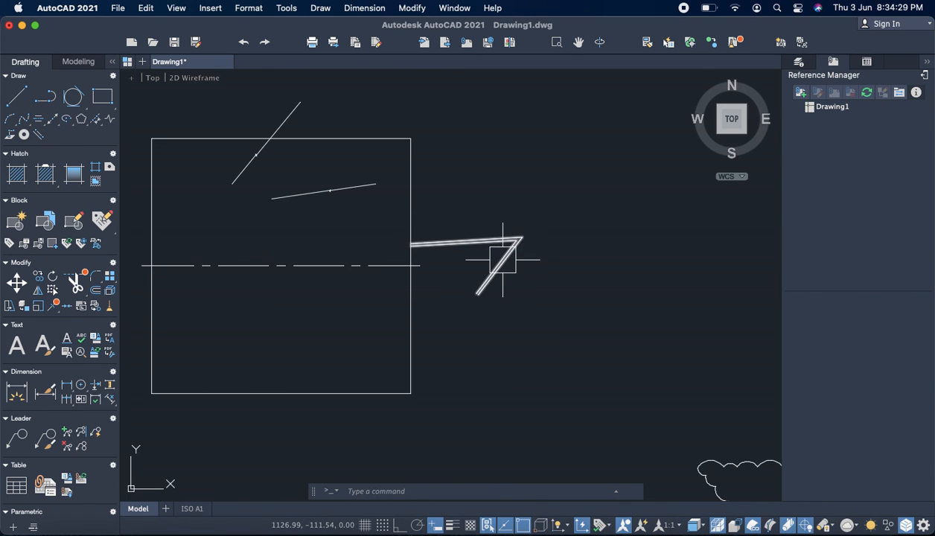